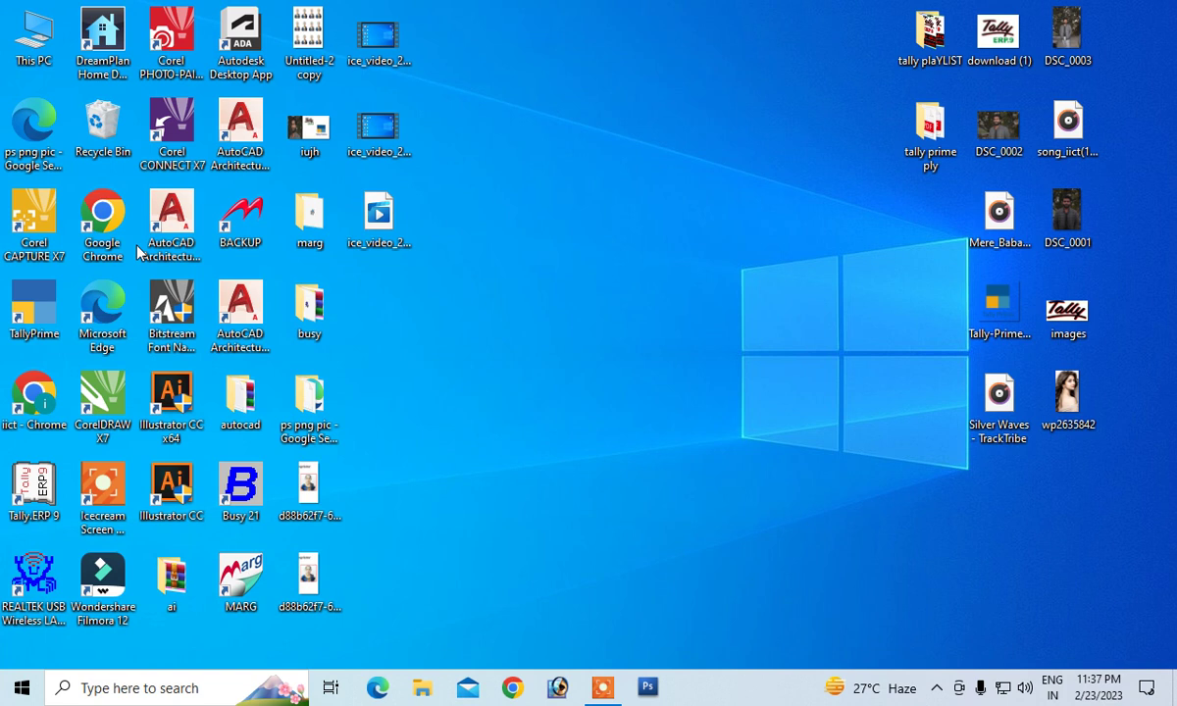
Step: Launch Microsoft PowerPoint 2010 by searching POWERPNT from the Start menu
click(23, 691)
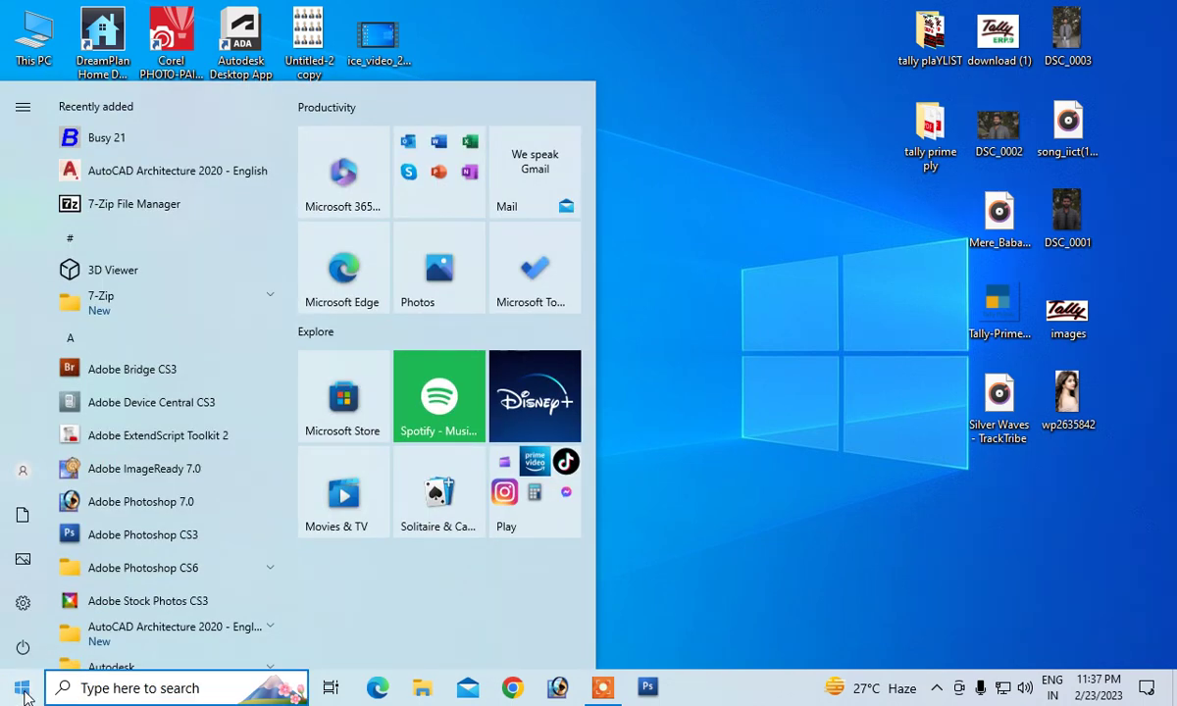
text(POWERP)
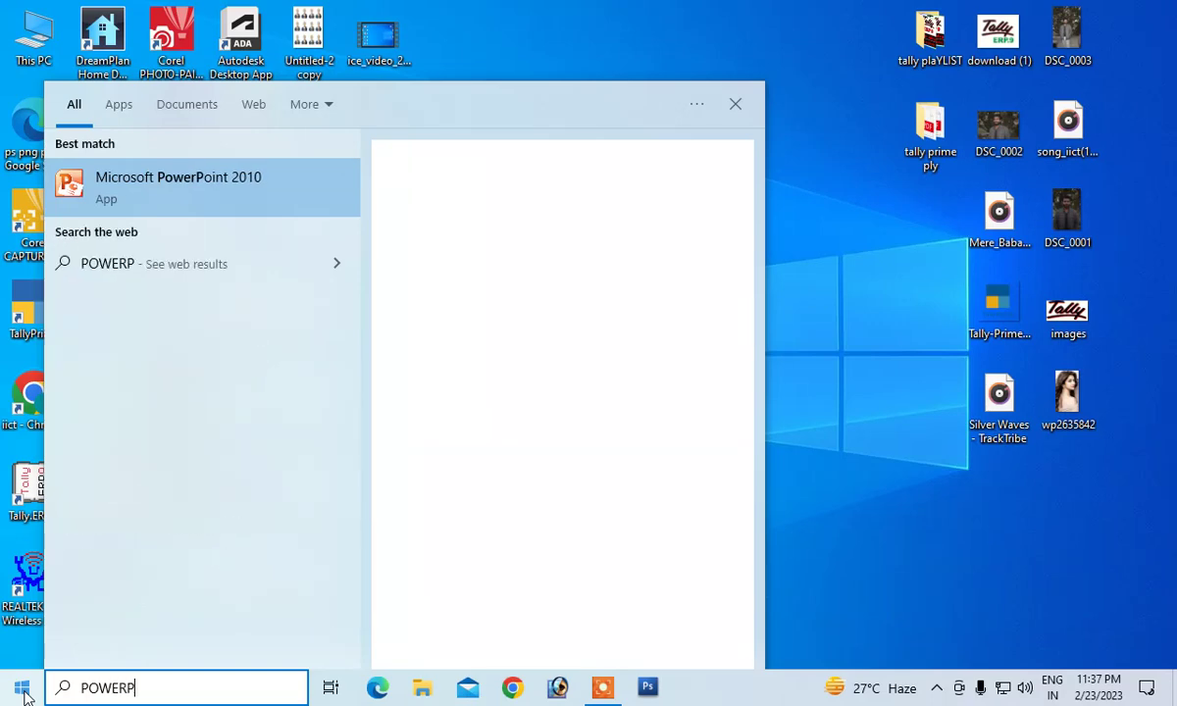
text(NT)
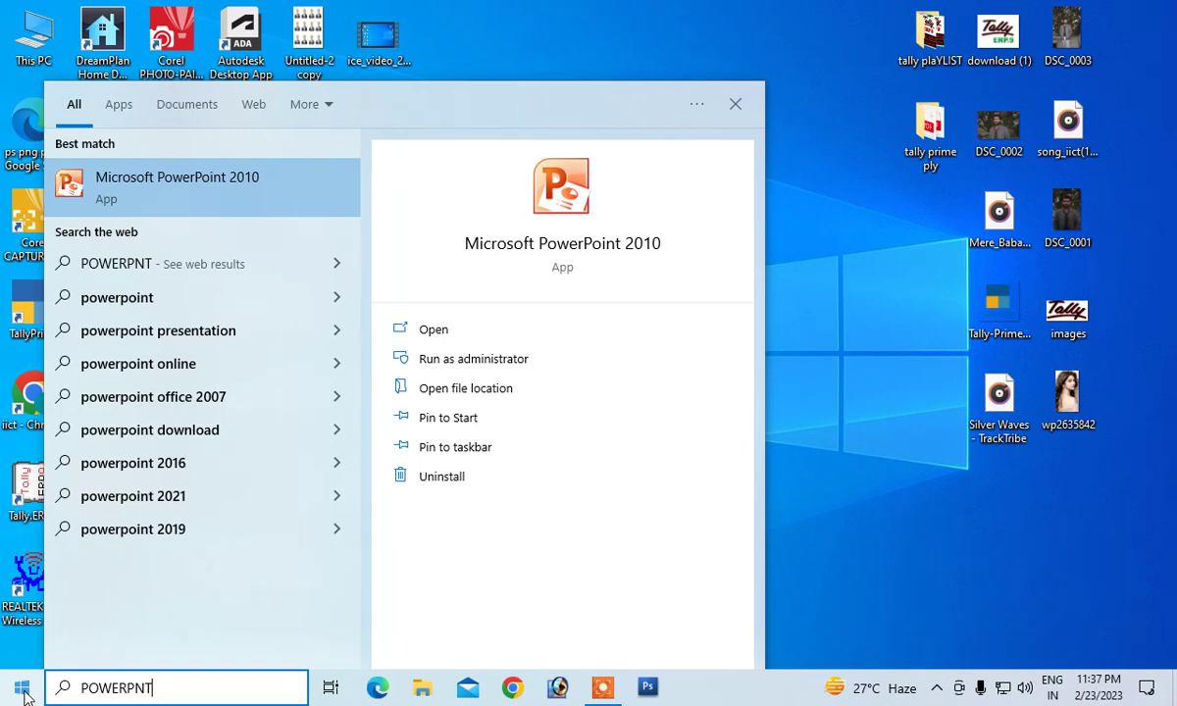
key(Return)
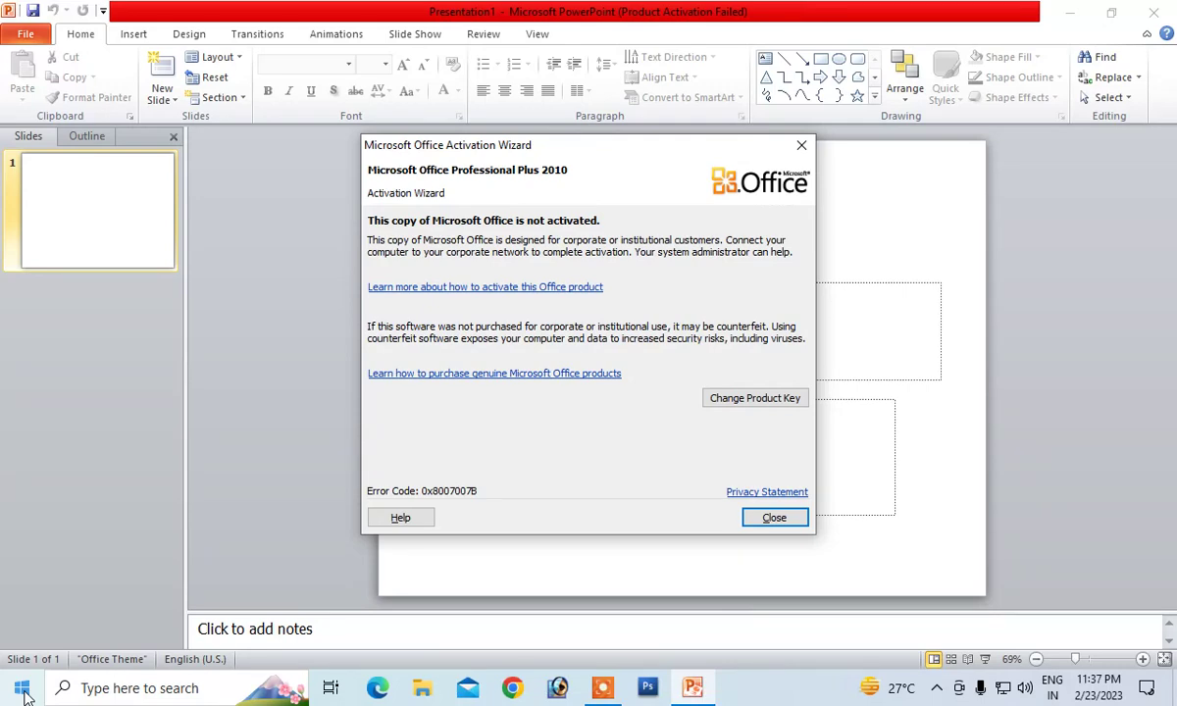
Step: Move the Office Activation Wizard aside and close it
drag(580, 159, 424, 199)
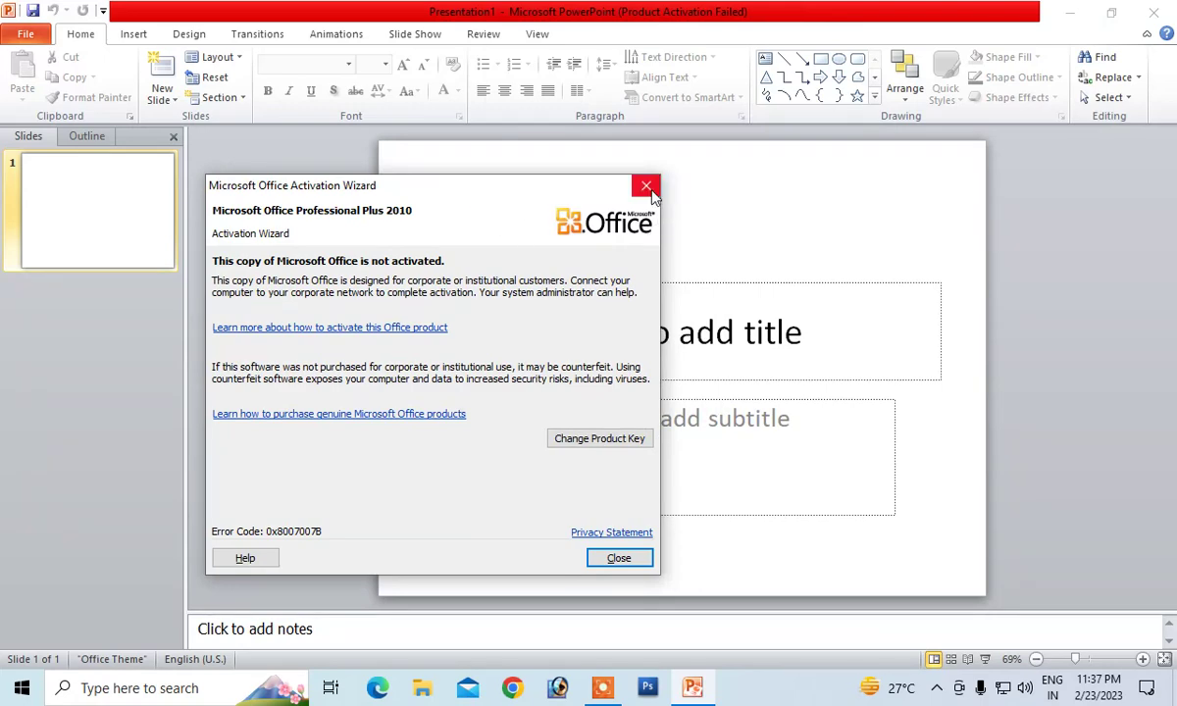
click(646, 187)
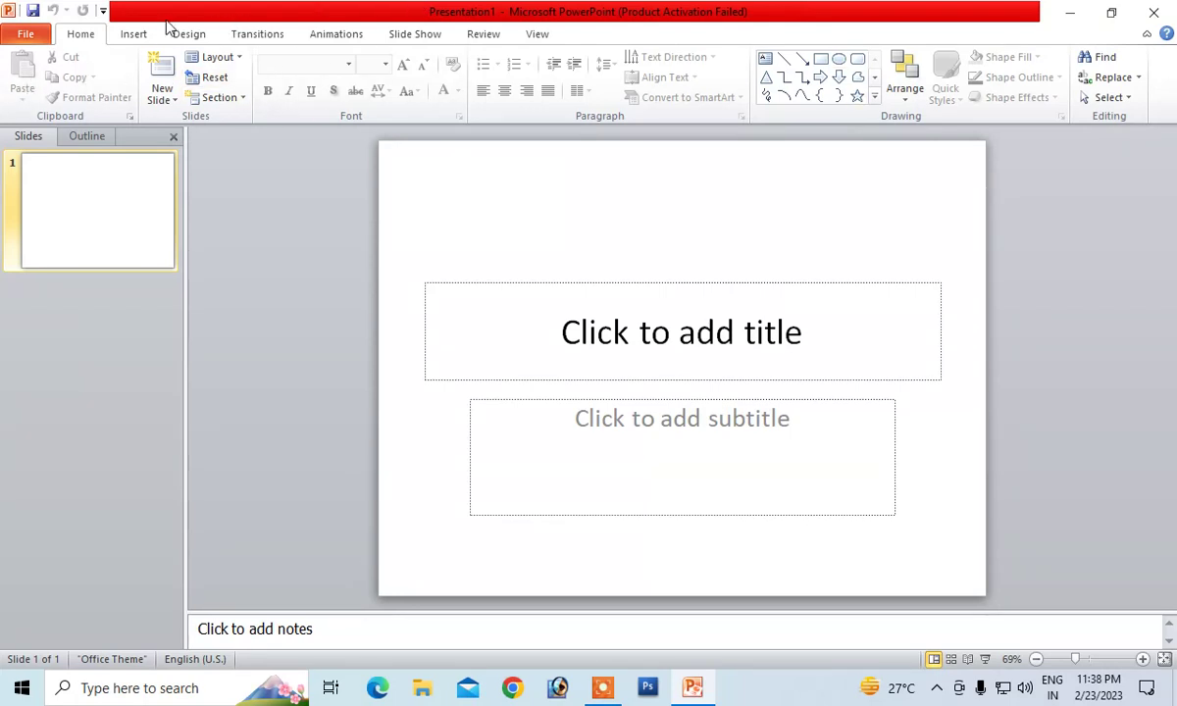
Step: Look through the Insert, Design, Transitions, Animations, Review and View tabs, then open the Layout gallery from Home
click(133, 35)
click(192, 34)
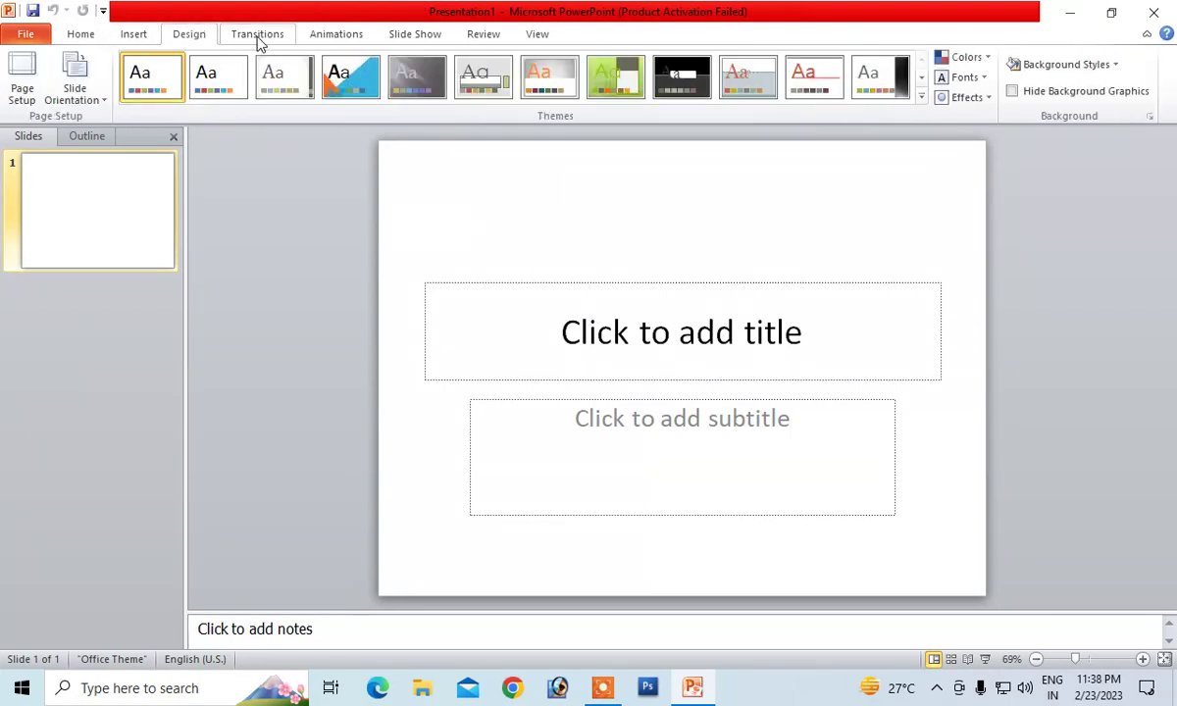
click(258, 35)
click(344, 35)
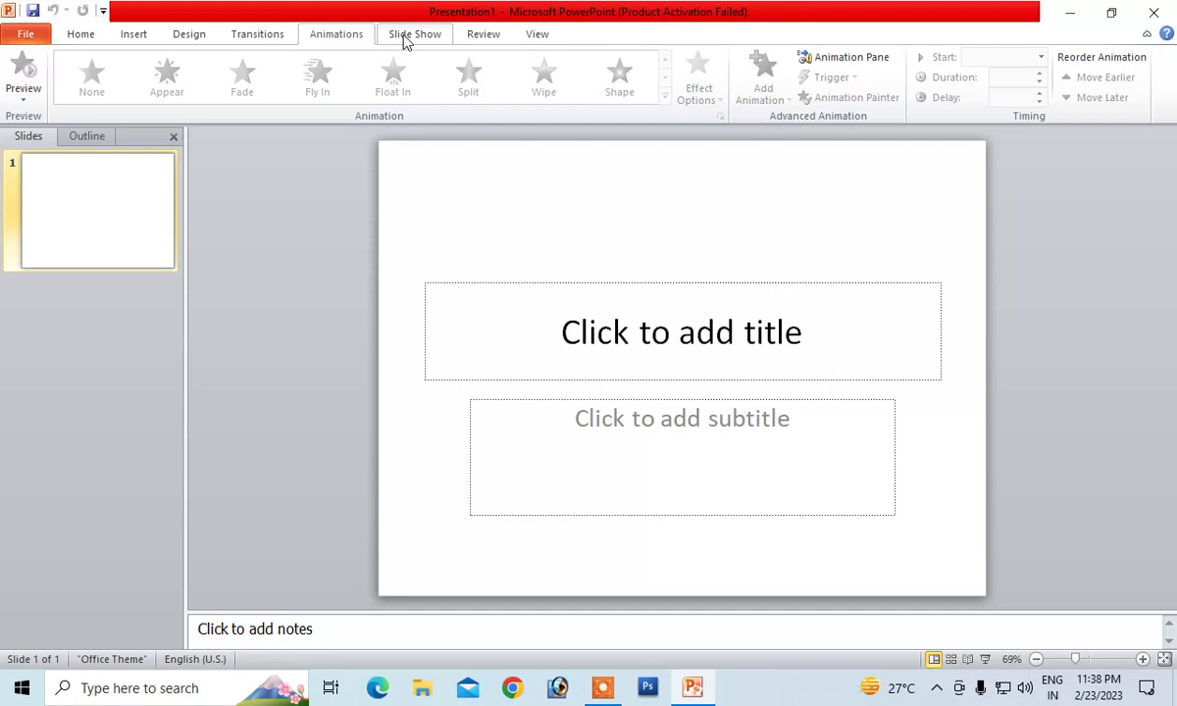
click(486, 35)
click(527, 36)
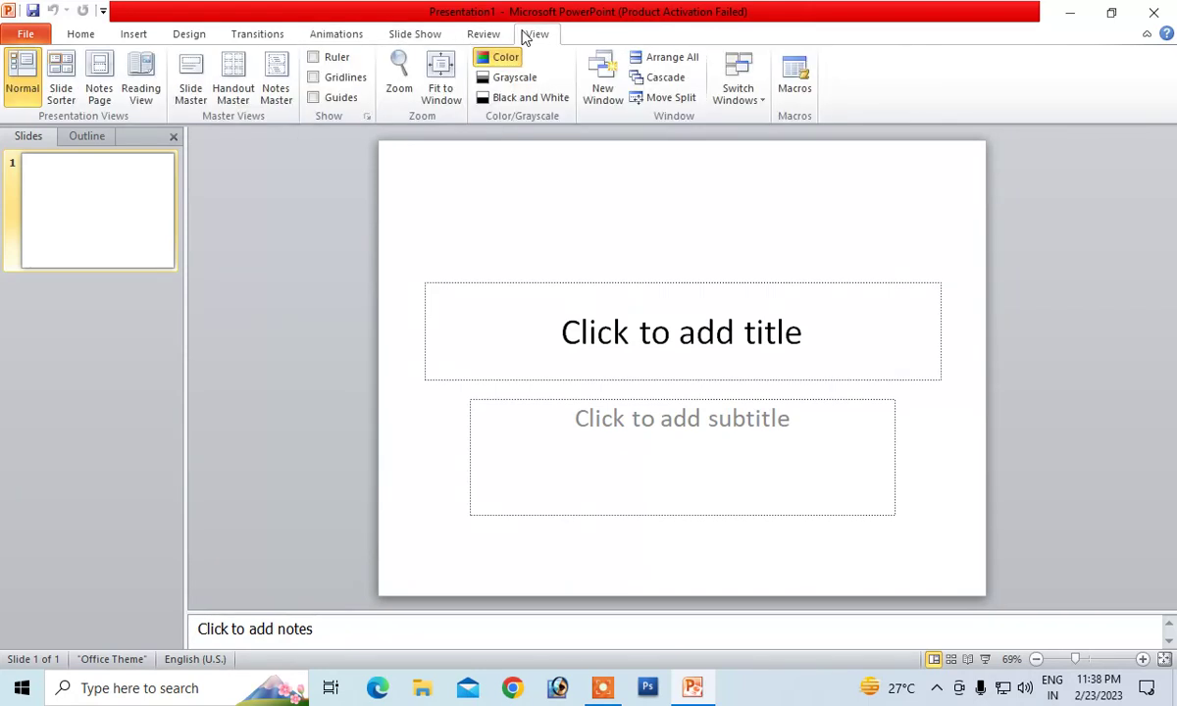
click(133, 35)
click(83, 35)
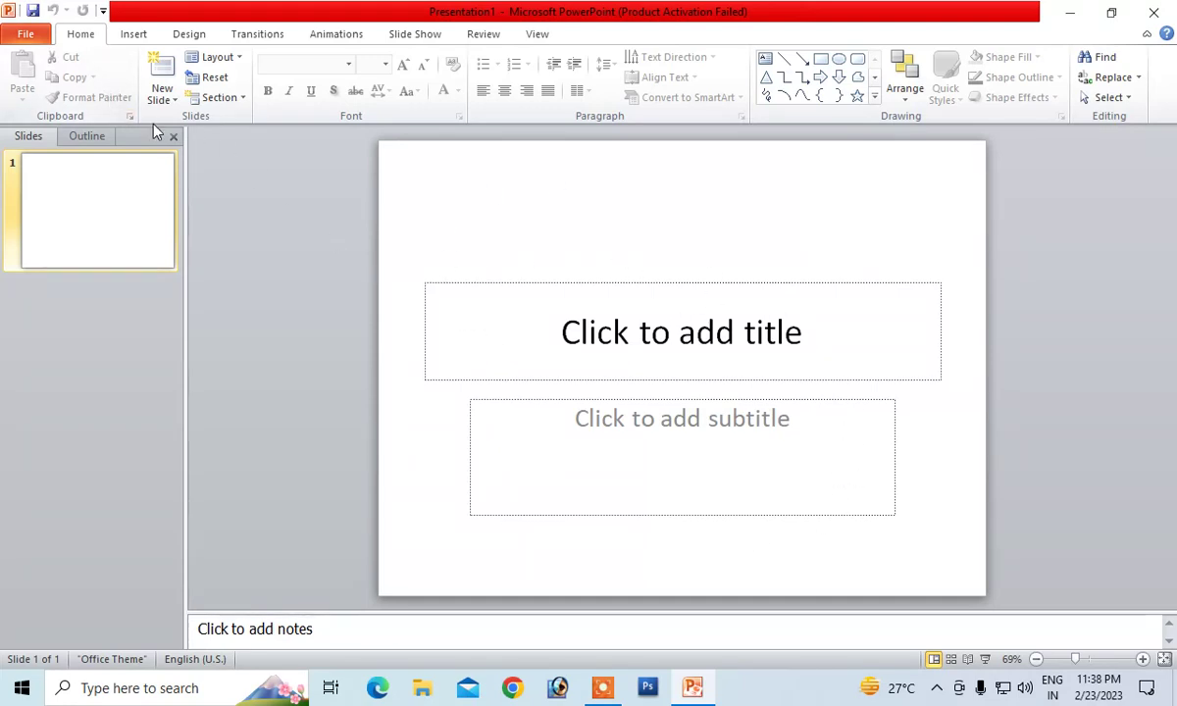
click(215, 59)
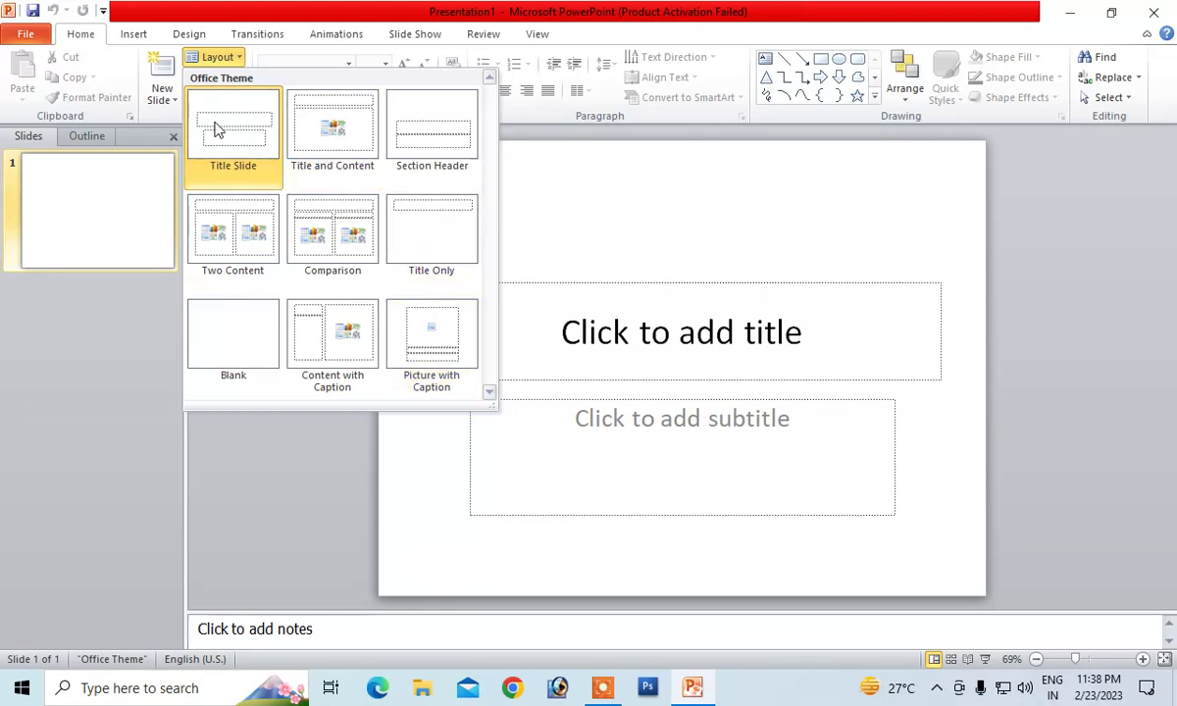
Step: Apply the Title and Content layout and put the cursor in the title placeholder
click(317, 136)
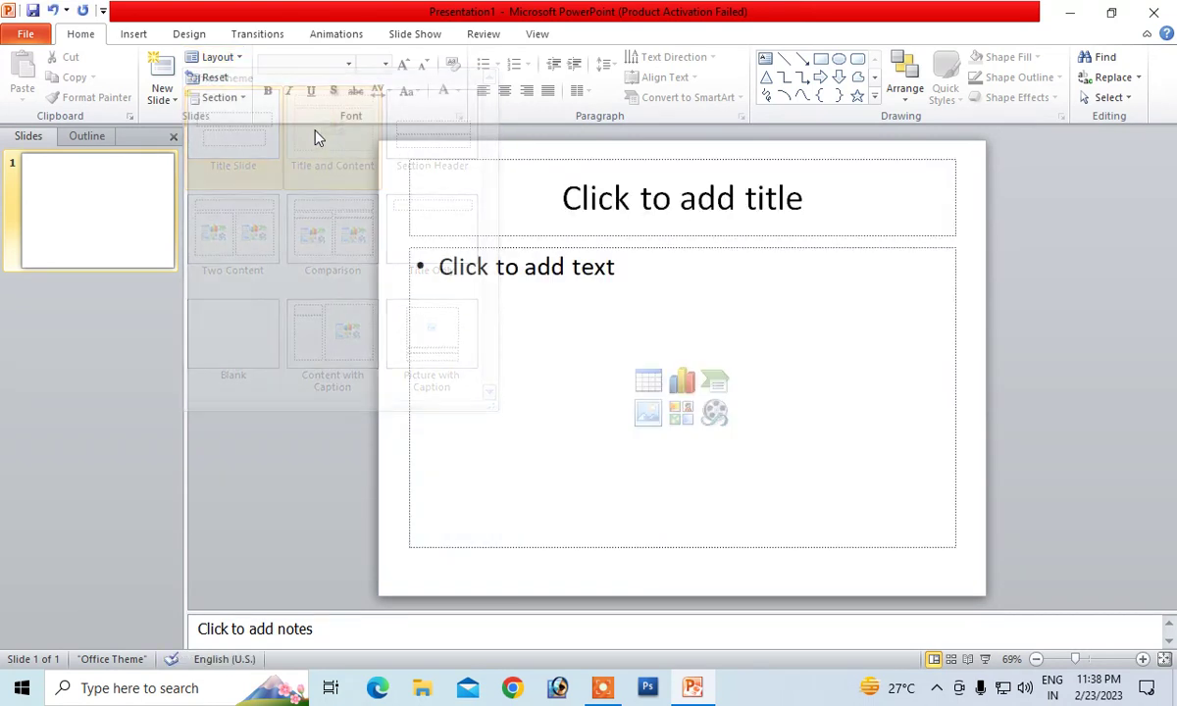
click(675, 206)
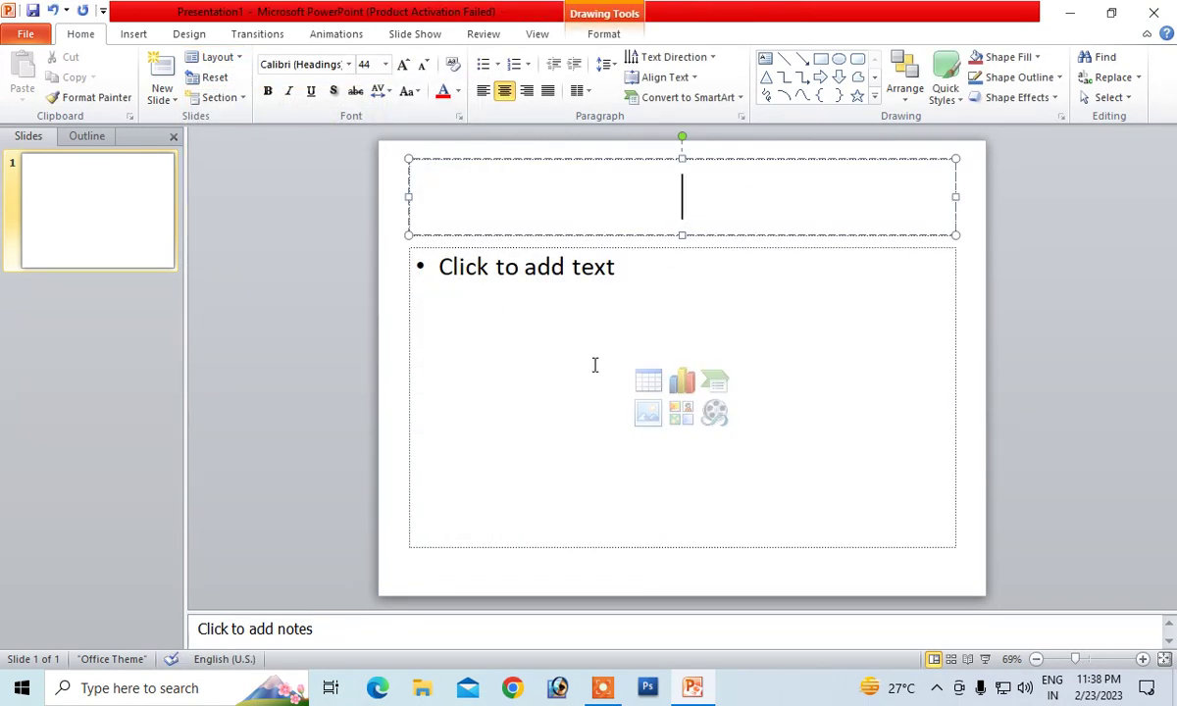
click(579, 420)
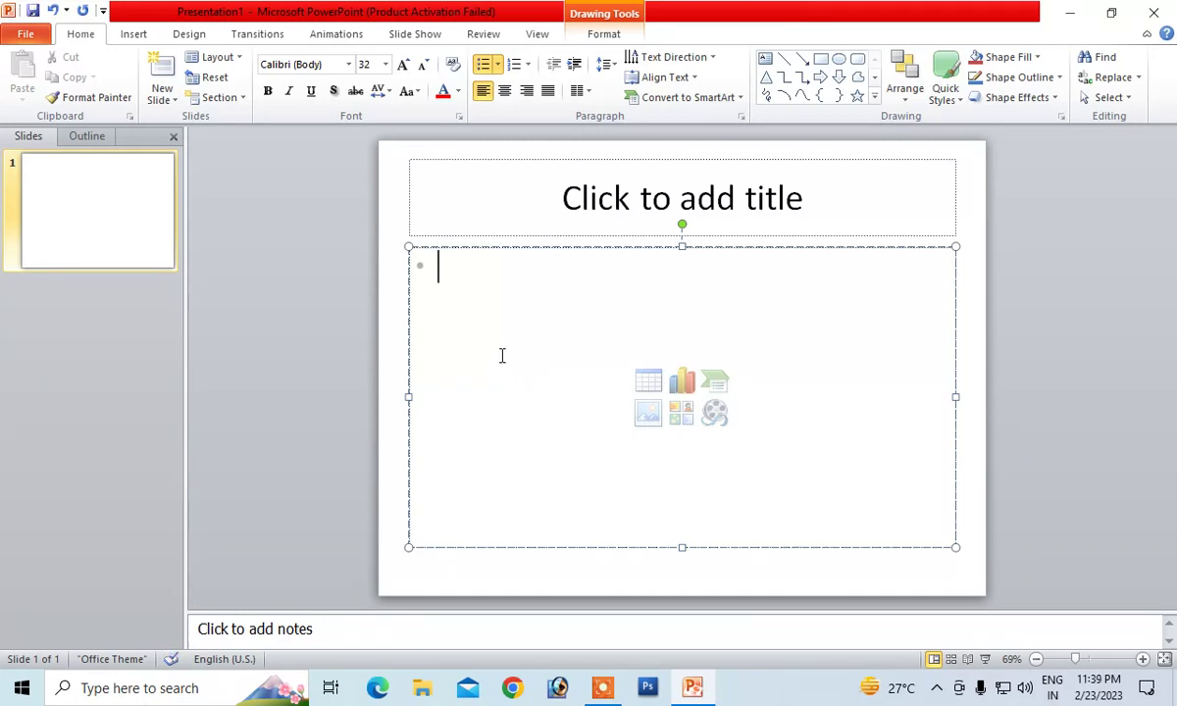
click(581, 204)
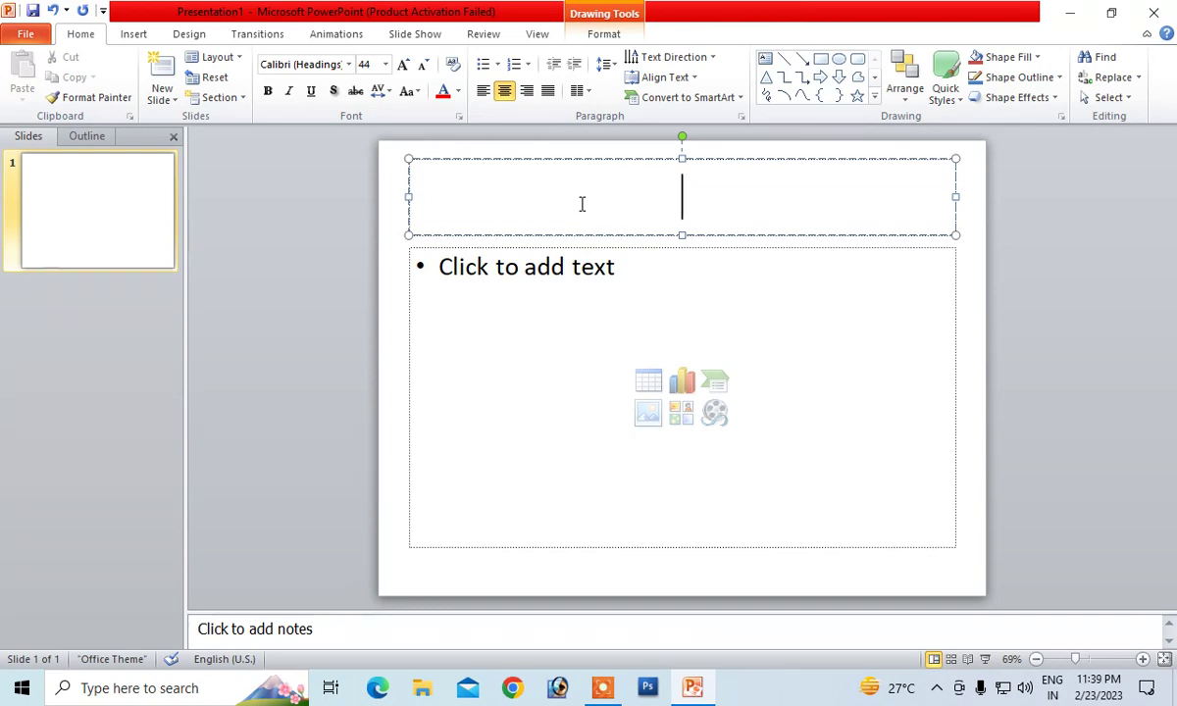
Step: Enter the title 'World computer gyan', fixing the typo, and select the title text
text(word)
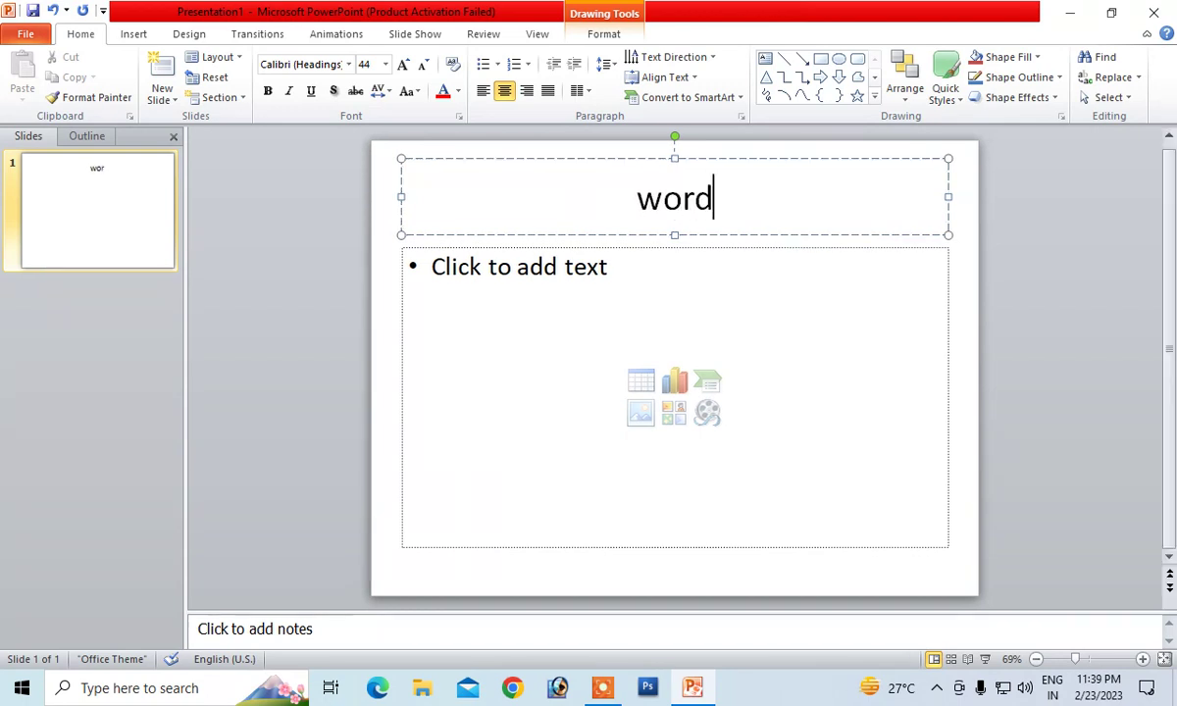
key(BackSpace)
text(ld)
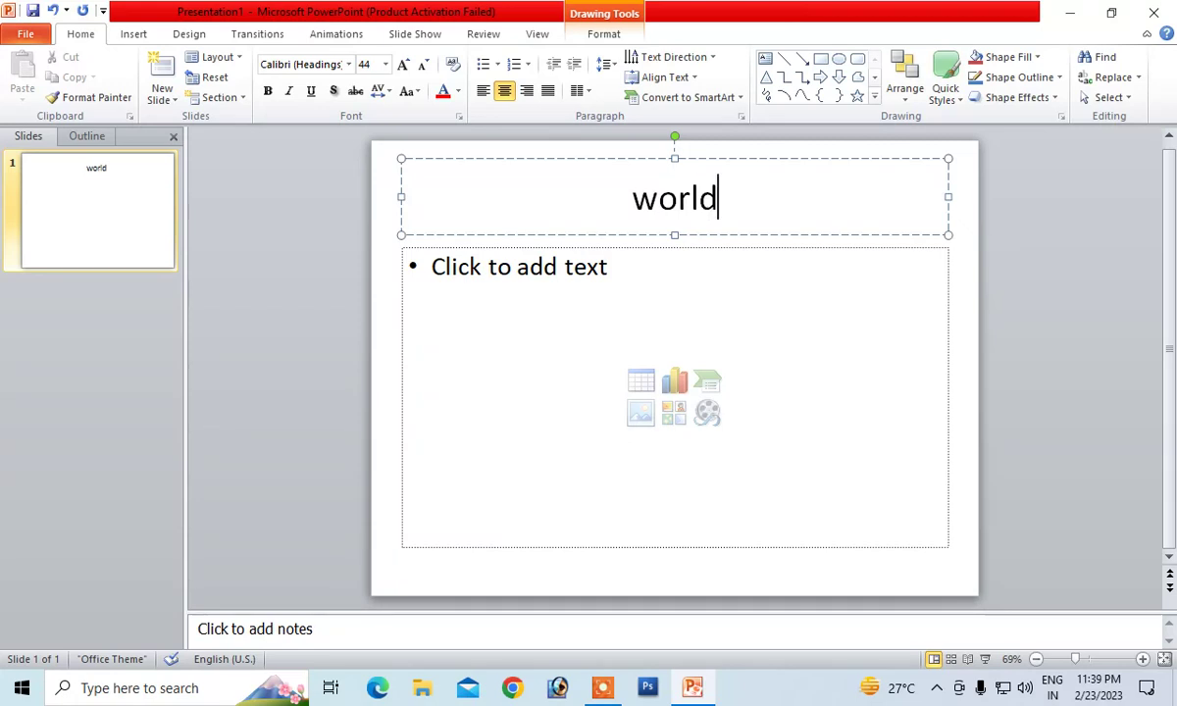
text( comp)
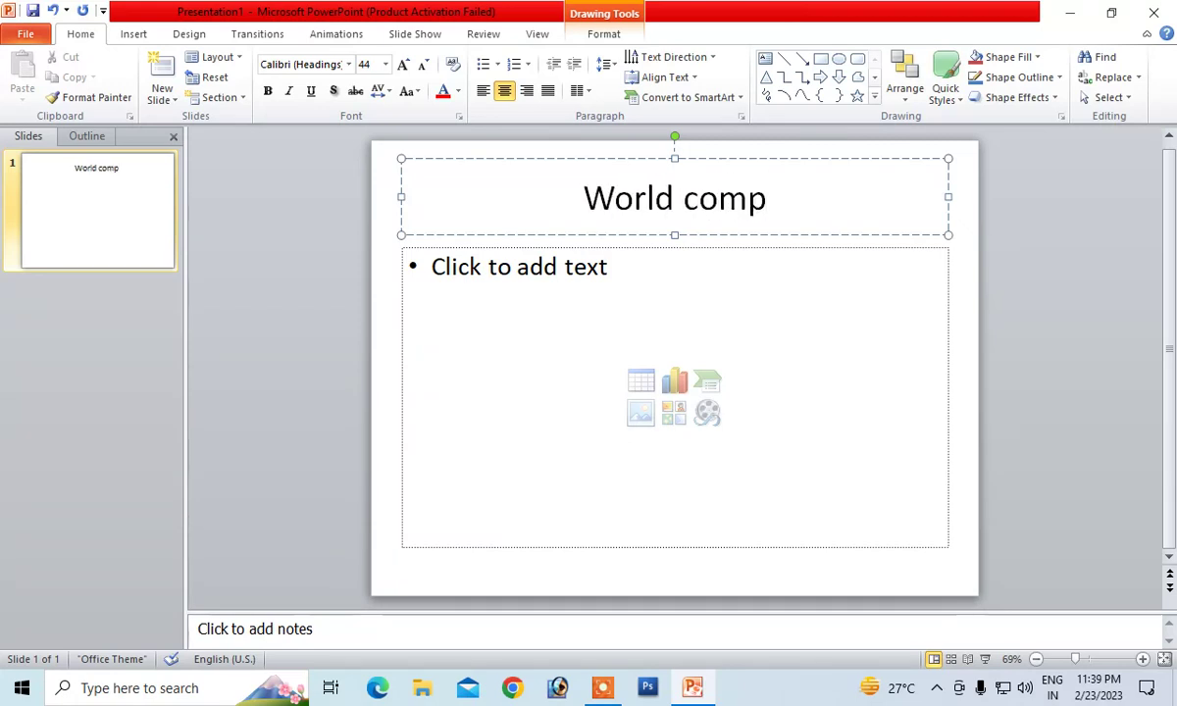
text(uter )
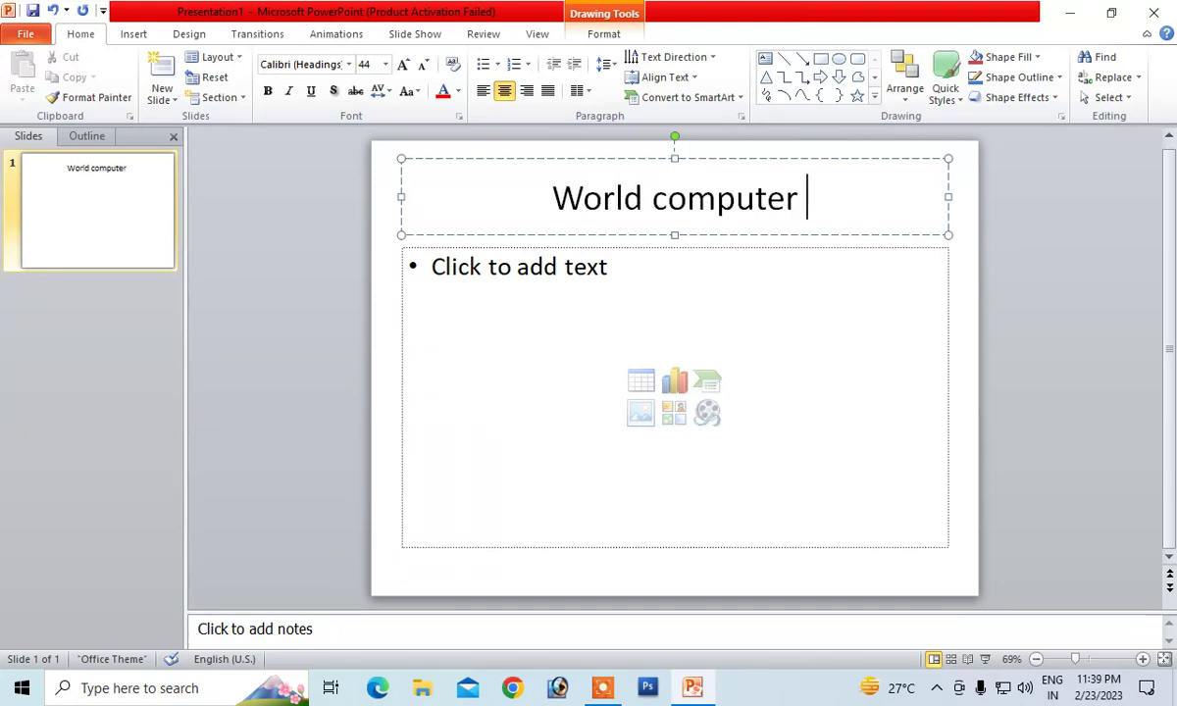
text(gyan)
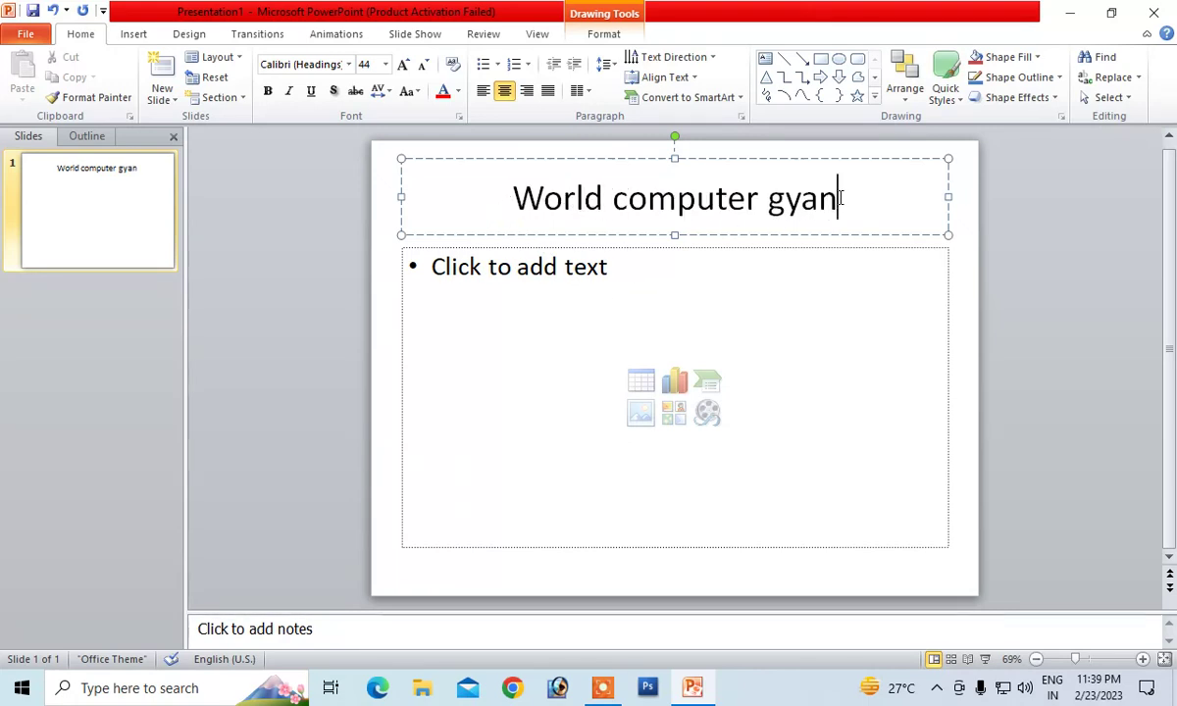
drag(836, 202, 546, 224)
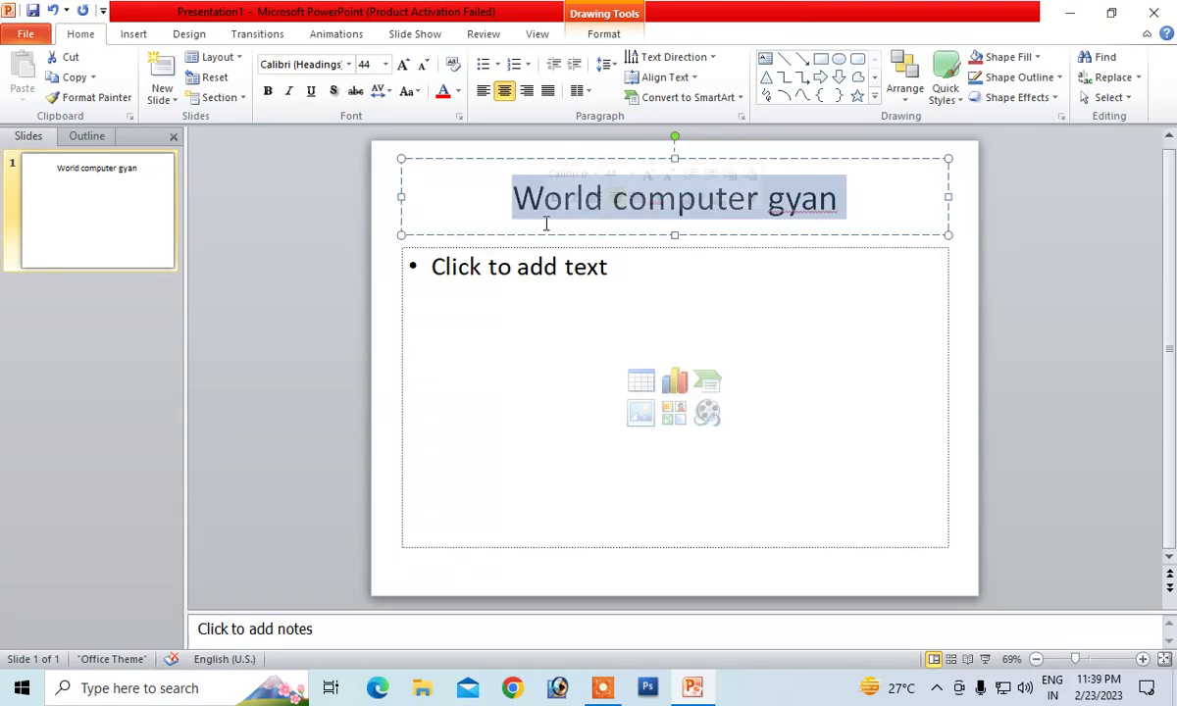
Step: Make the title text red and bold, and increase its size to 66 pt
click(821, 198)
drag(842, 196, 541, 208)
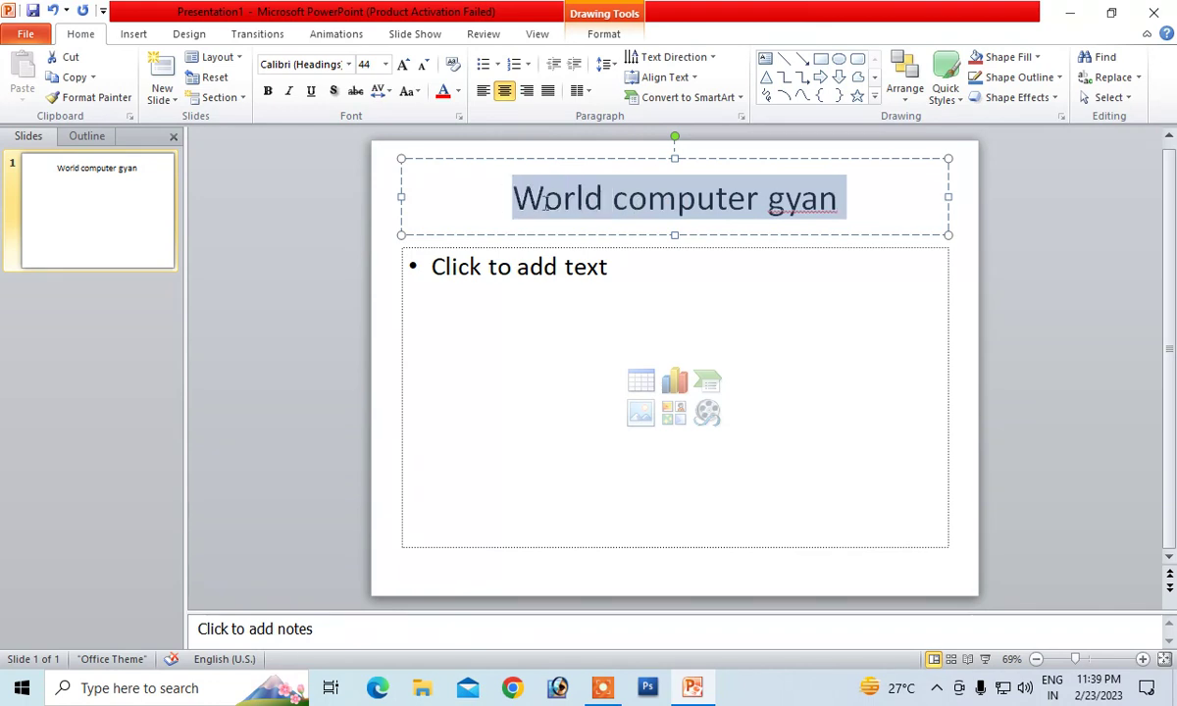
click(443, 93)
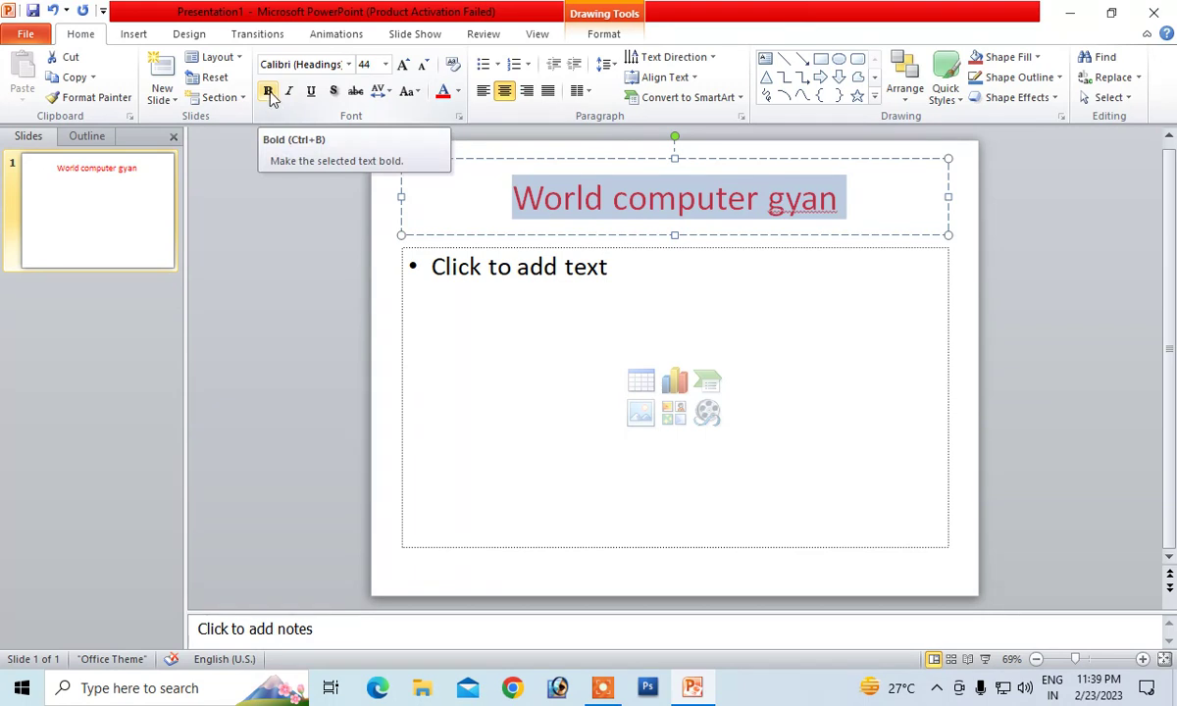
click(269, 94)
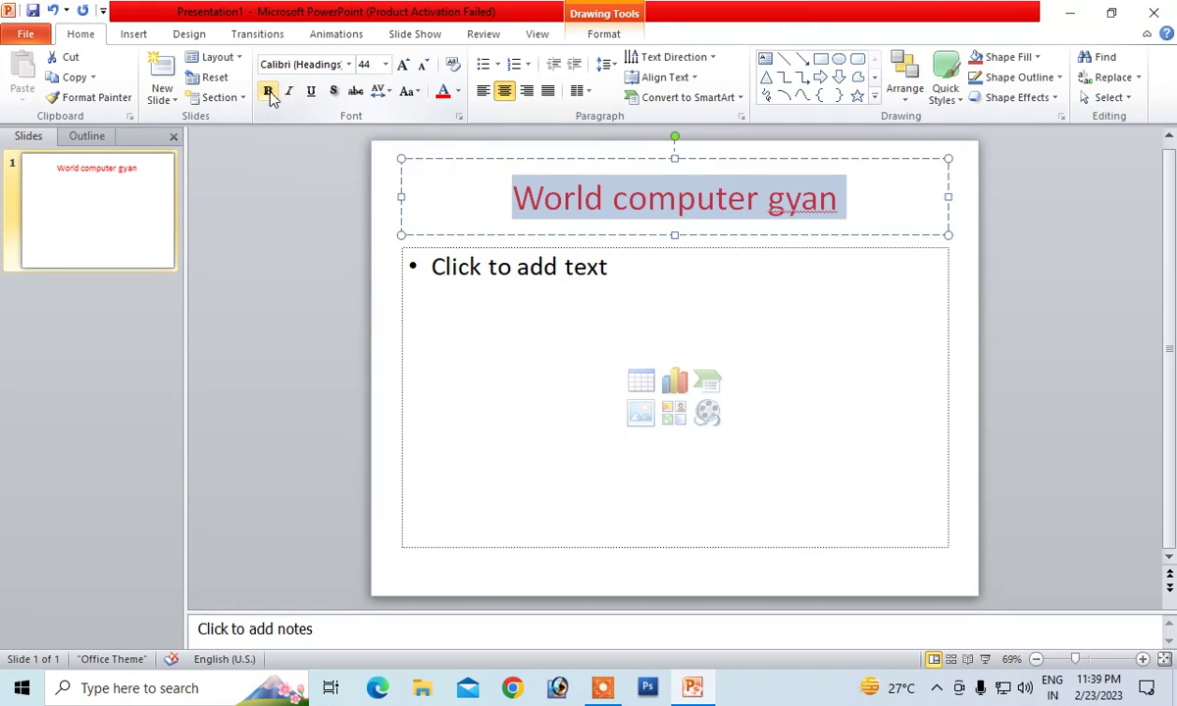
click(404, 66)
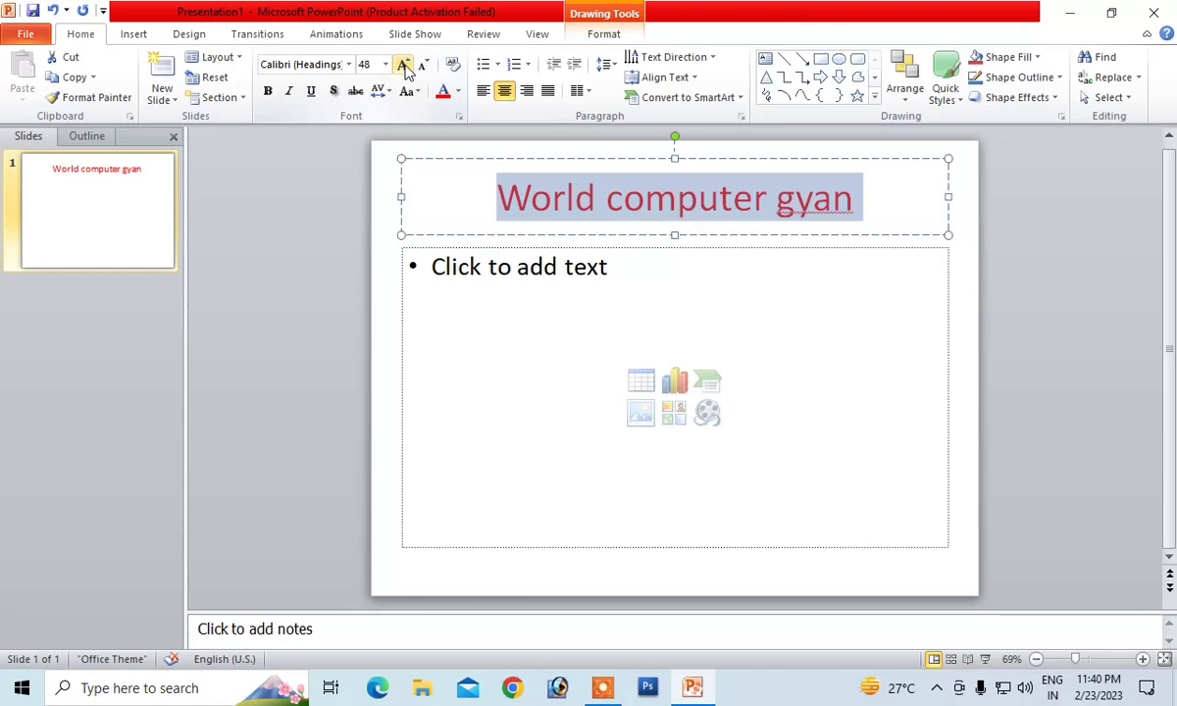
click(405, 65)
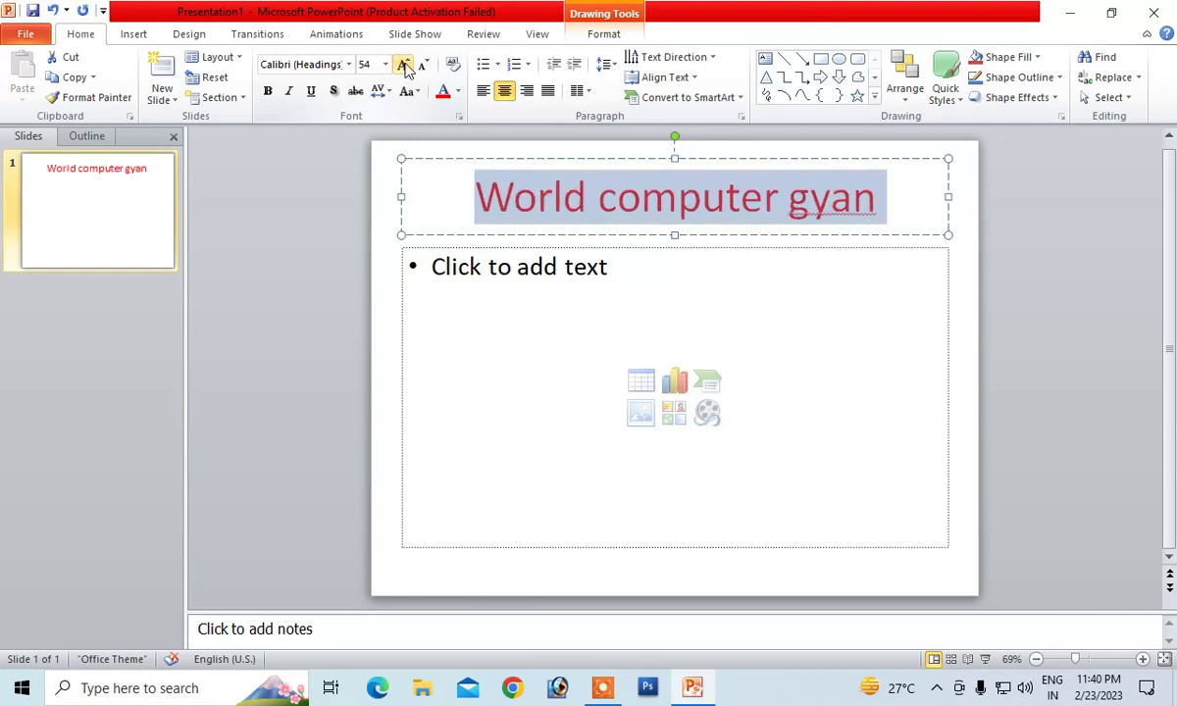
click(405, 66)
click(406, 65)
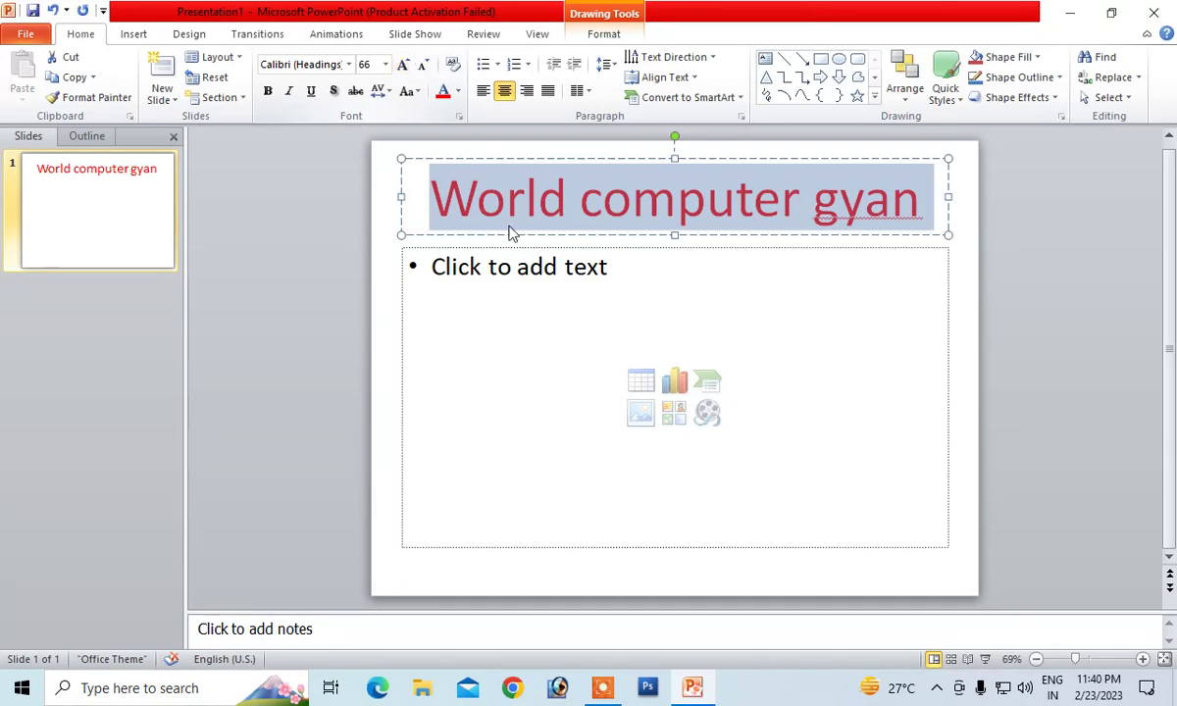
click(589, 367)
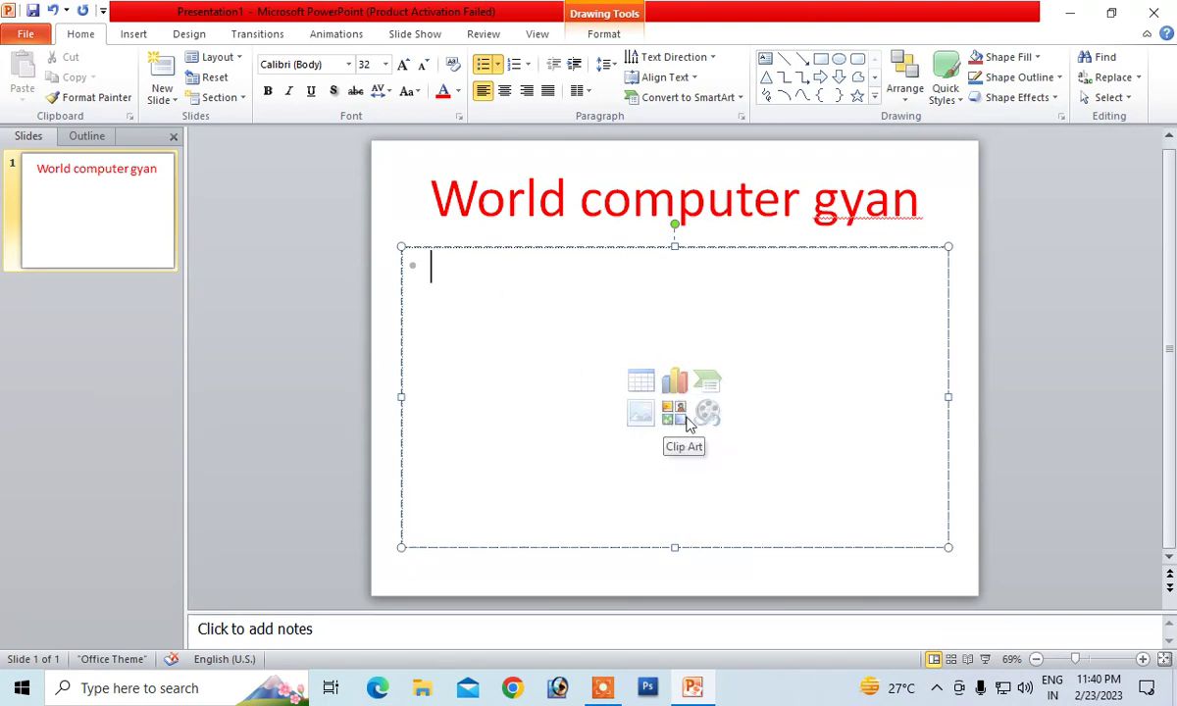
Step: Search Clip Art for 'computer' and drag the woman-at-computer result onto the slide
click(674, 413)
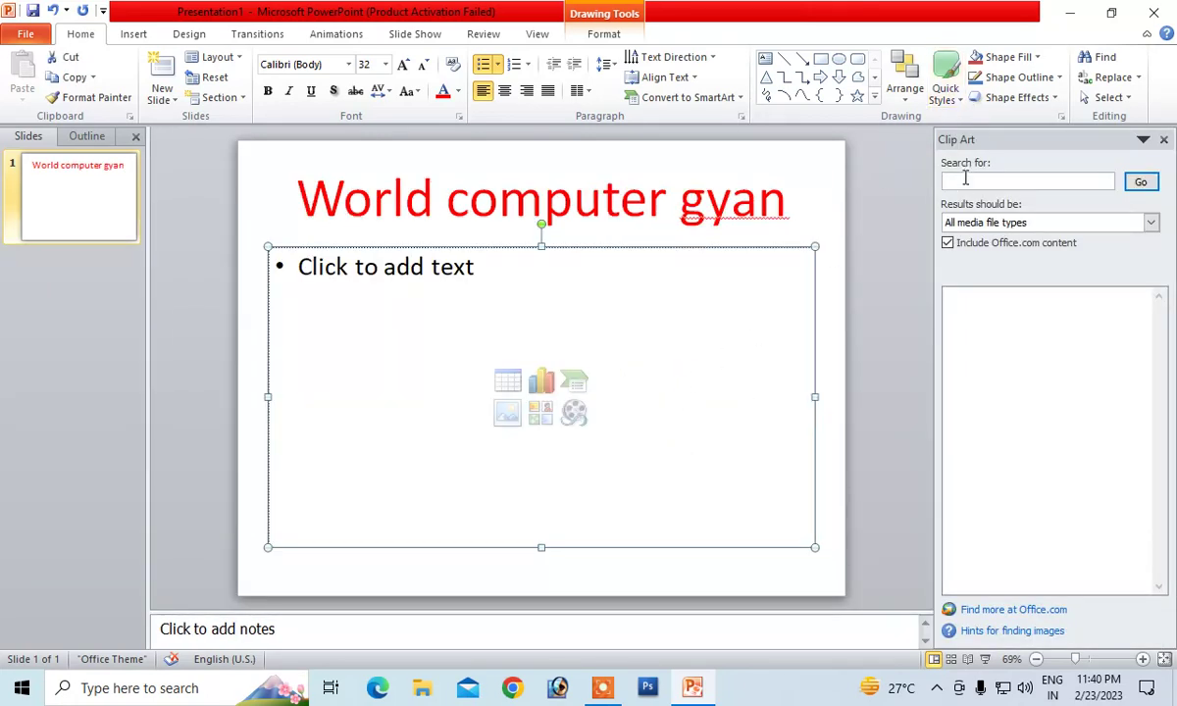
click(964, 181)
text(c)
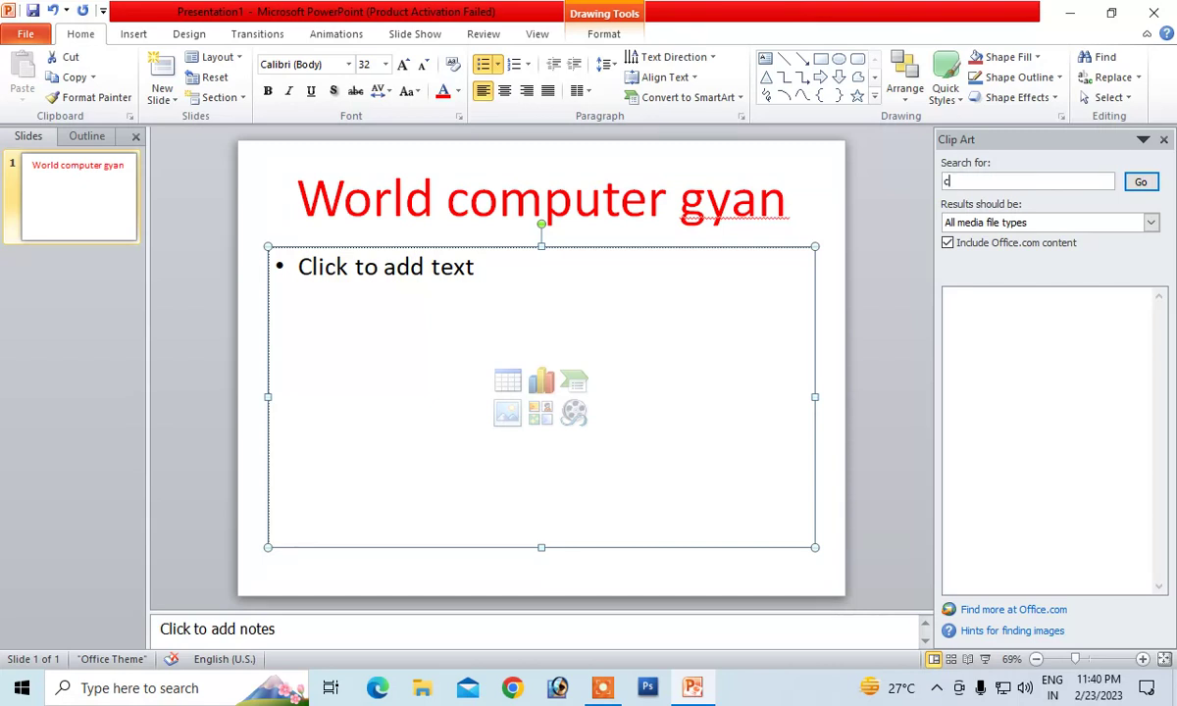
text(omputer)
click(1141, 182)
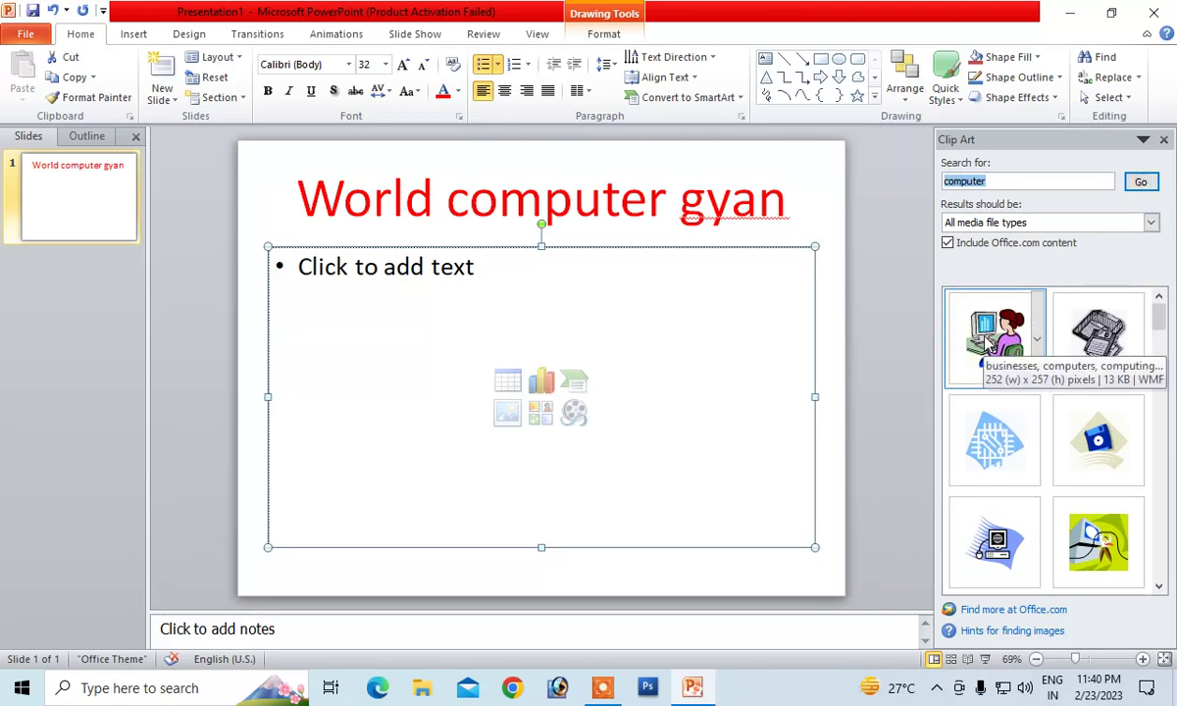
drag(993, 343, 618, 402)
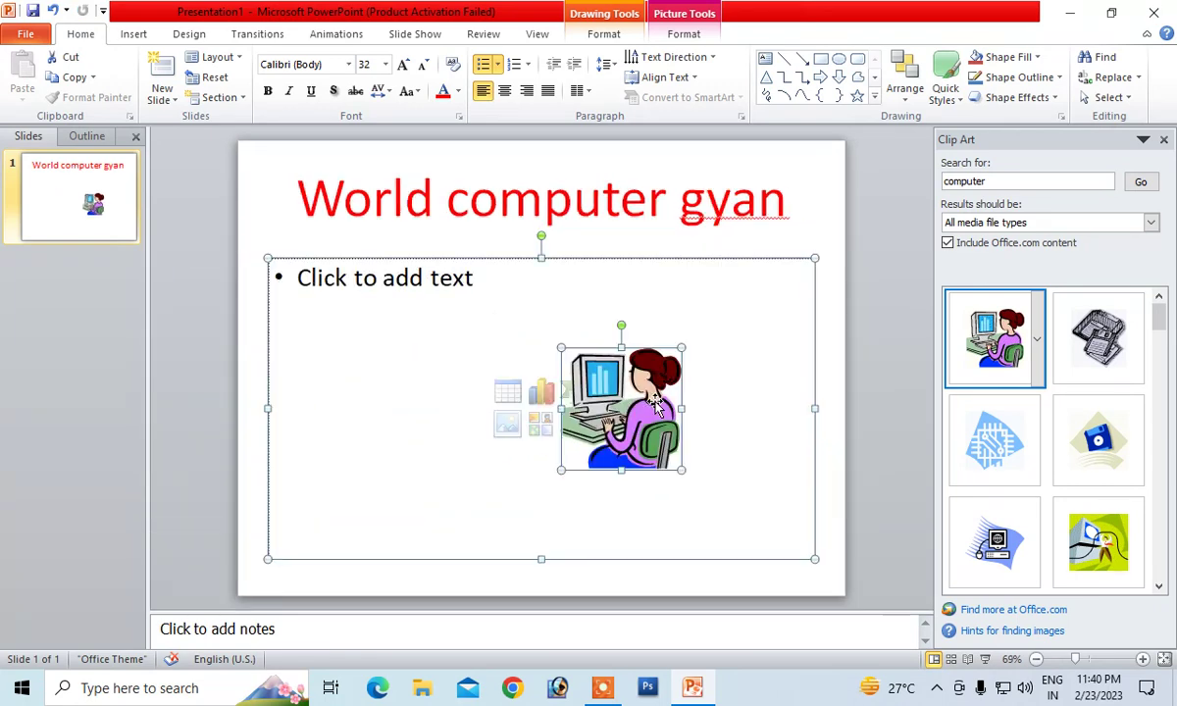
Step: Enlarge the clip art picture and centre it below the title
click(720, 373)
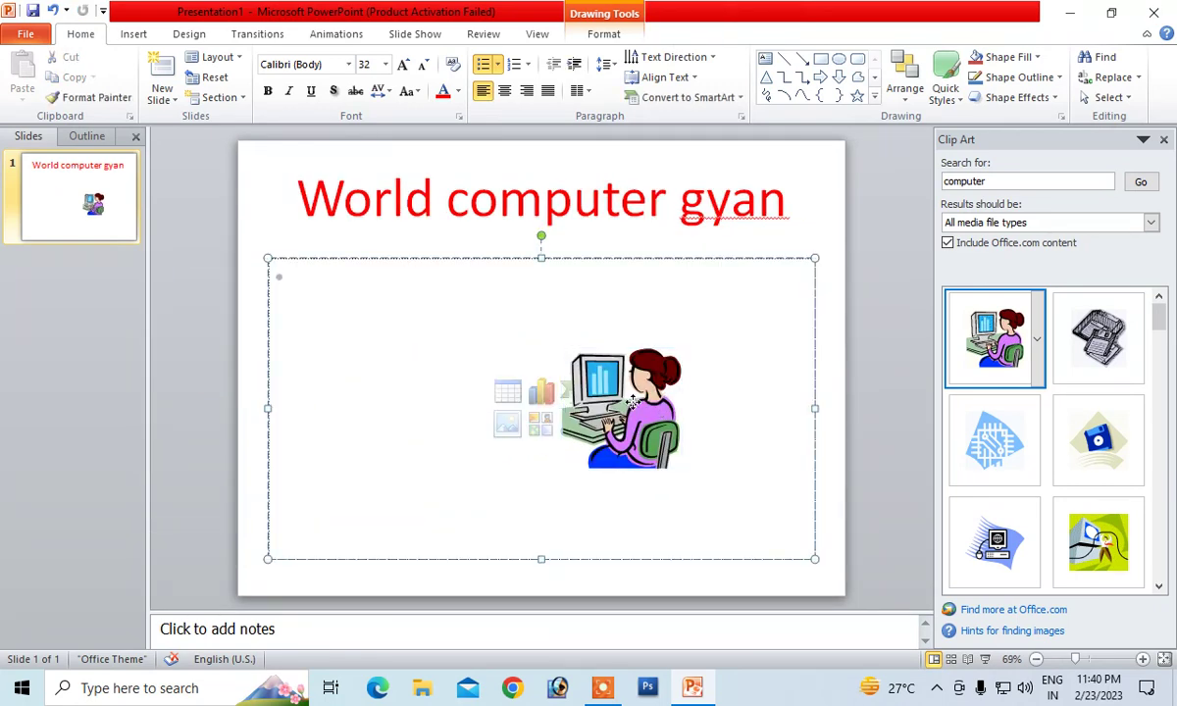
mouse_move(634, 397)
mouse_down()
mouse_move(679, 398)
mouse_move(522, 386)
mouse_up()
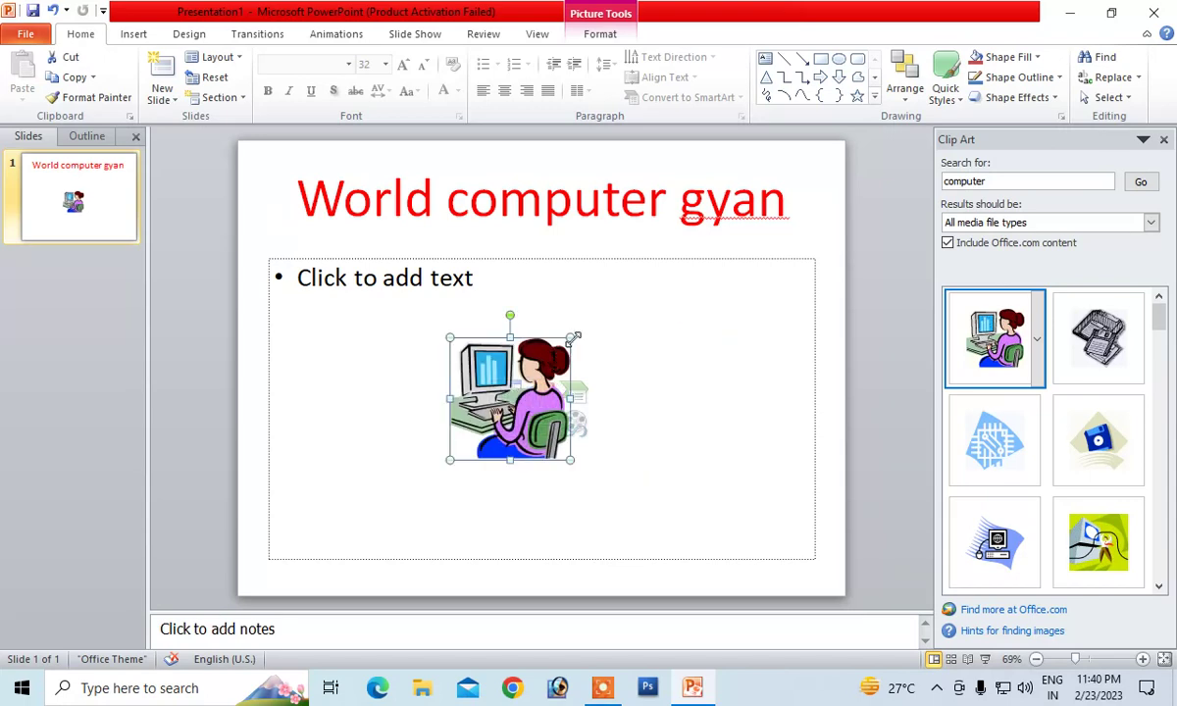
mouse_move(569, 337)
mouse_down()
mouse_move(610, 337)
mouse_move(697, 239)
mouse_up()
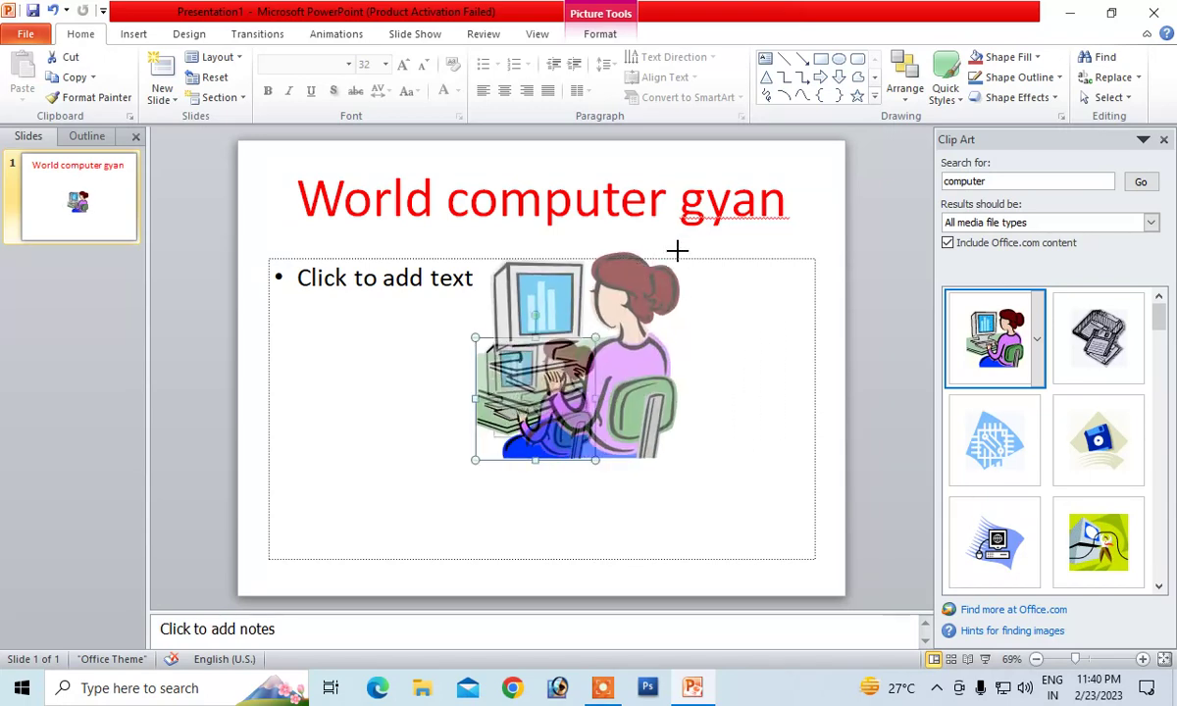
click(714, 397)
click(766, 230)
drag(685, 313, 624, 337)
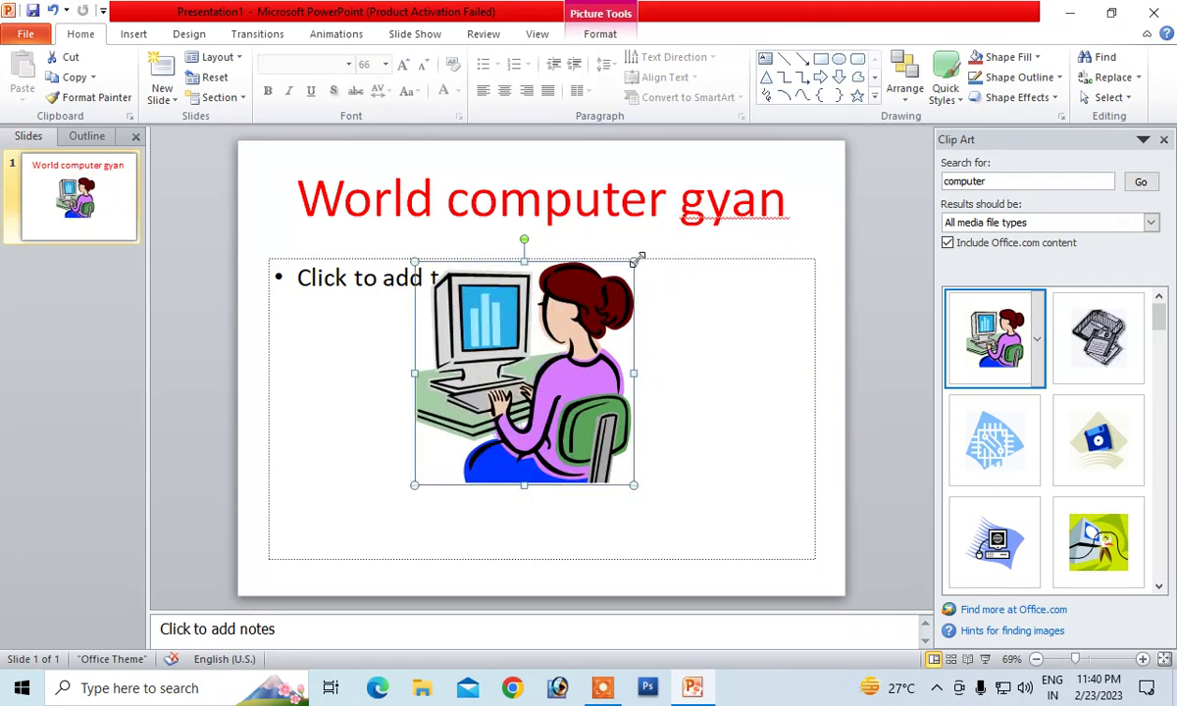
drag(631, 260, 672, 221)
drag(560, 331, 559, 378)
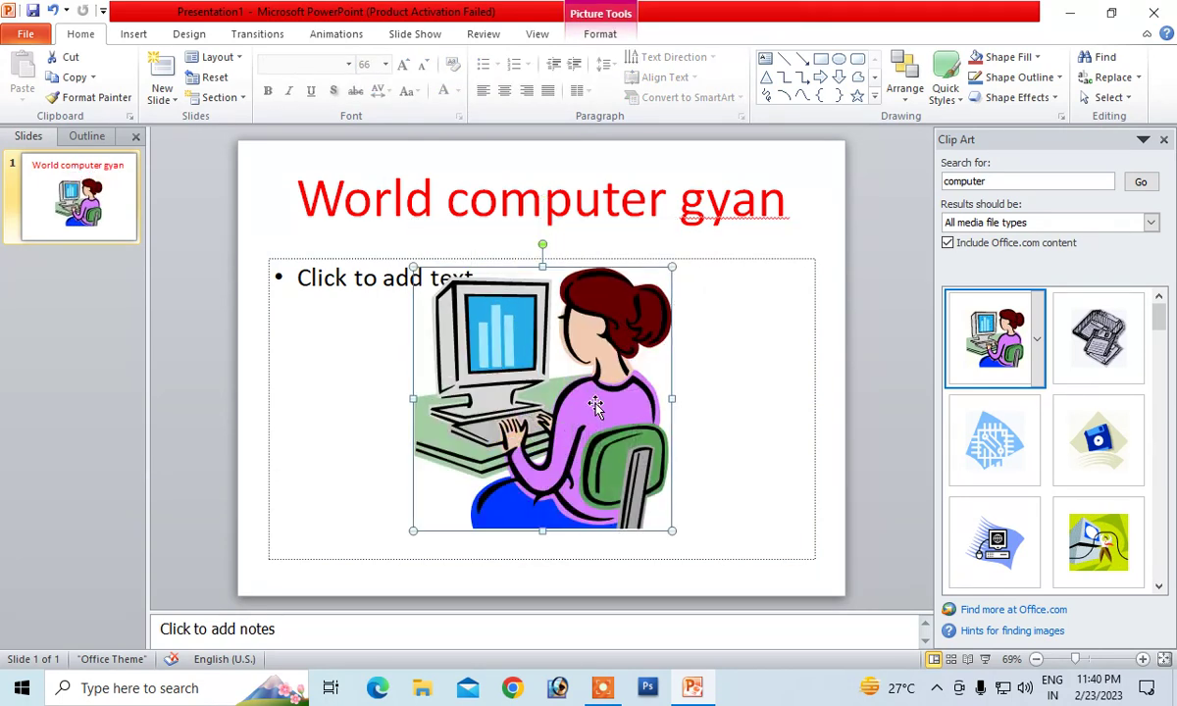
click(725, 391)
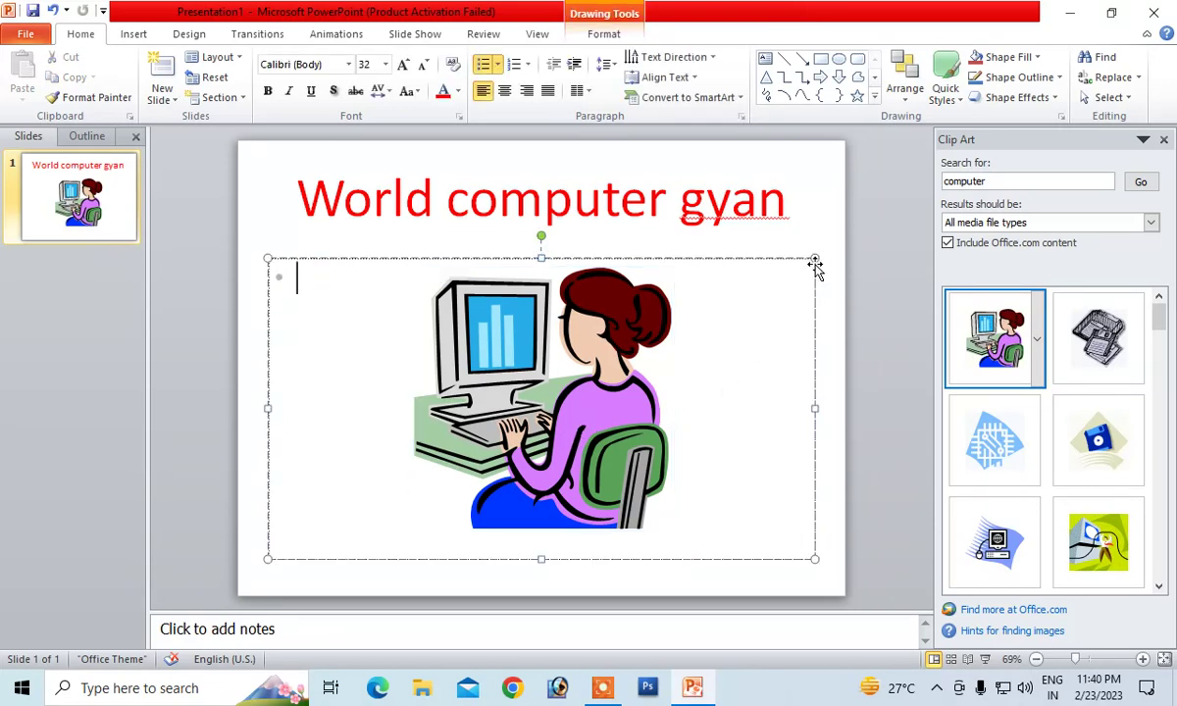
Step: Delete the empty body text placeholder from the slide
click(814, 232)
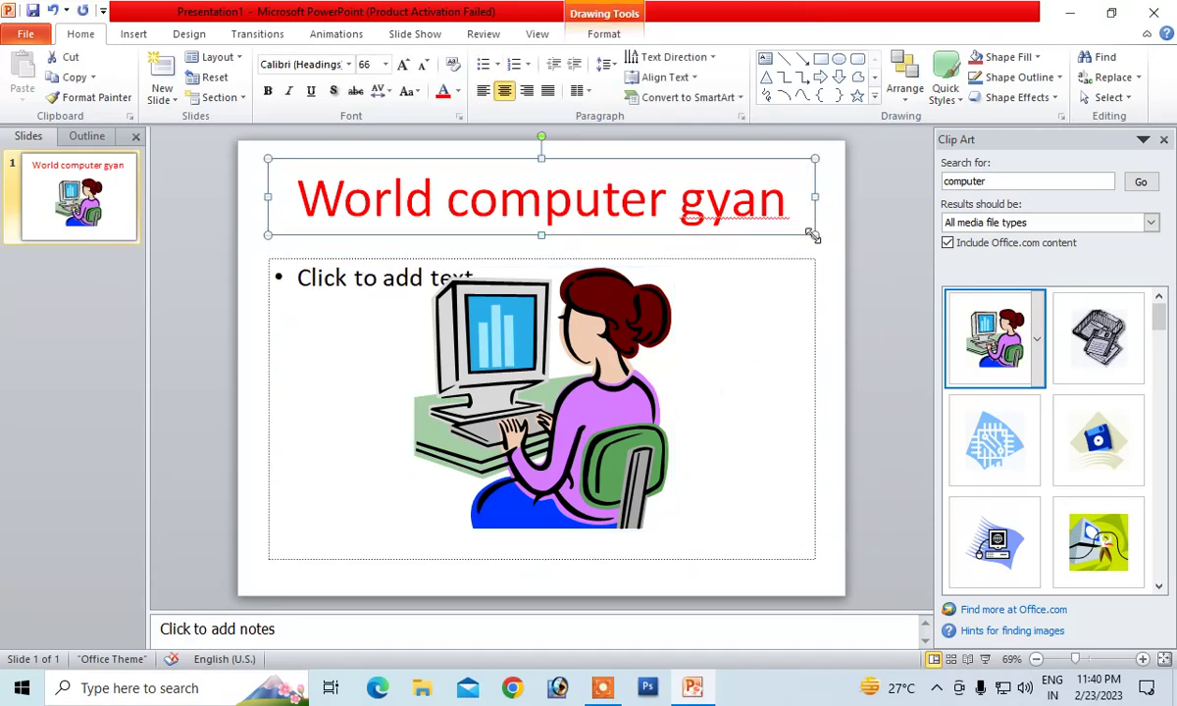
click(818, 260)
key(Delete)
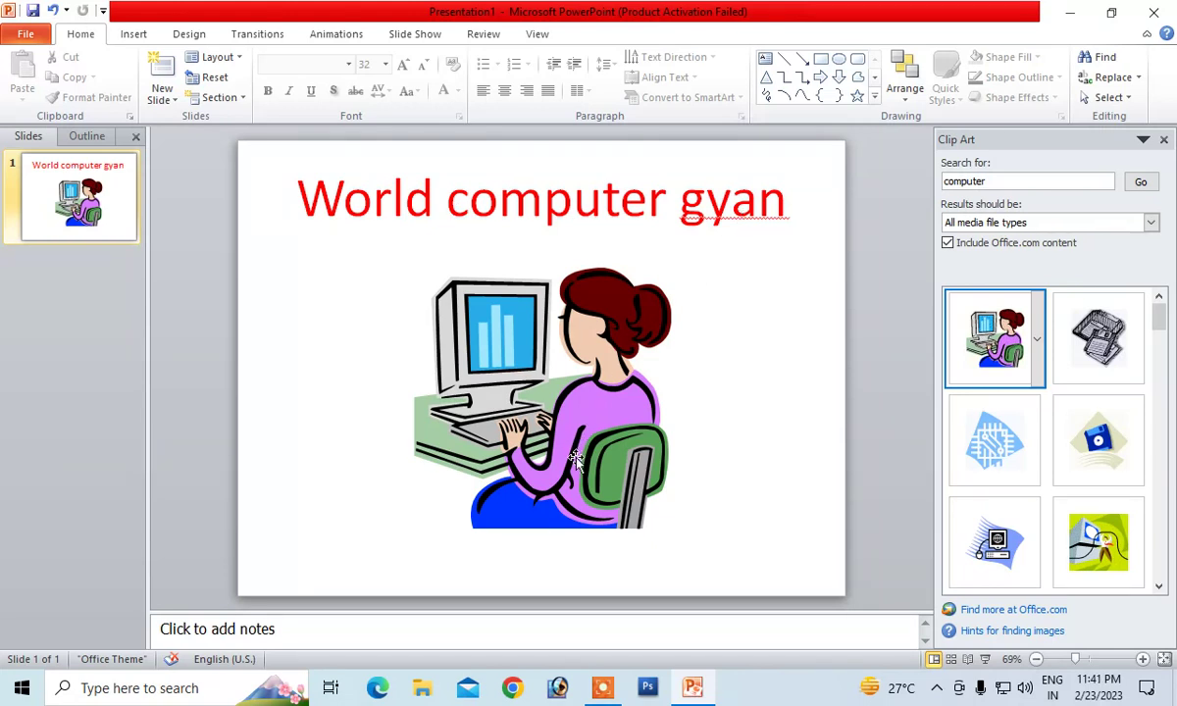
click(728, 202)
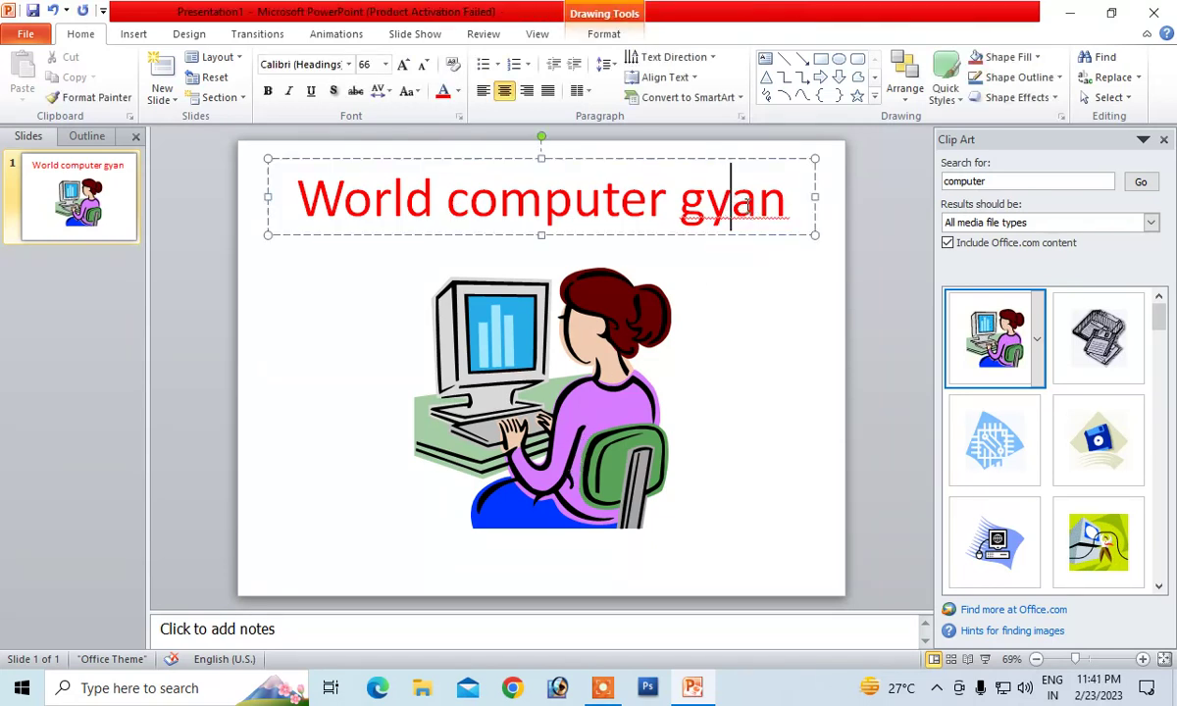
Step: Ignore All for the spelling flag on 'gyan', then bold the whole title
right_click(744, 206)
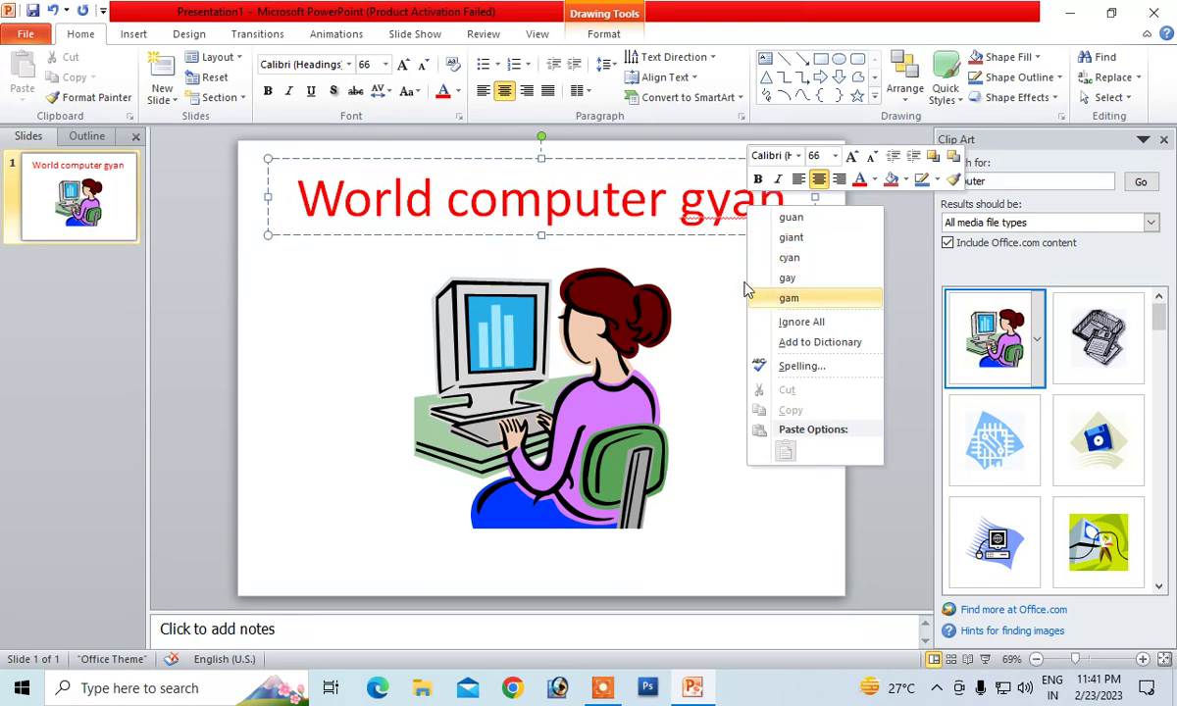
click(791, 324)
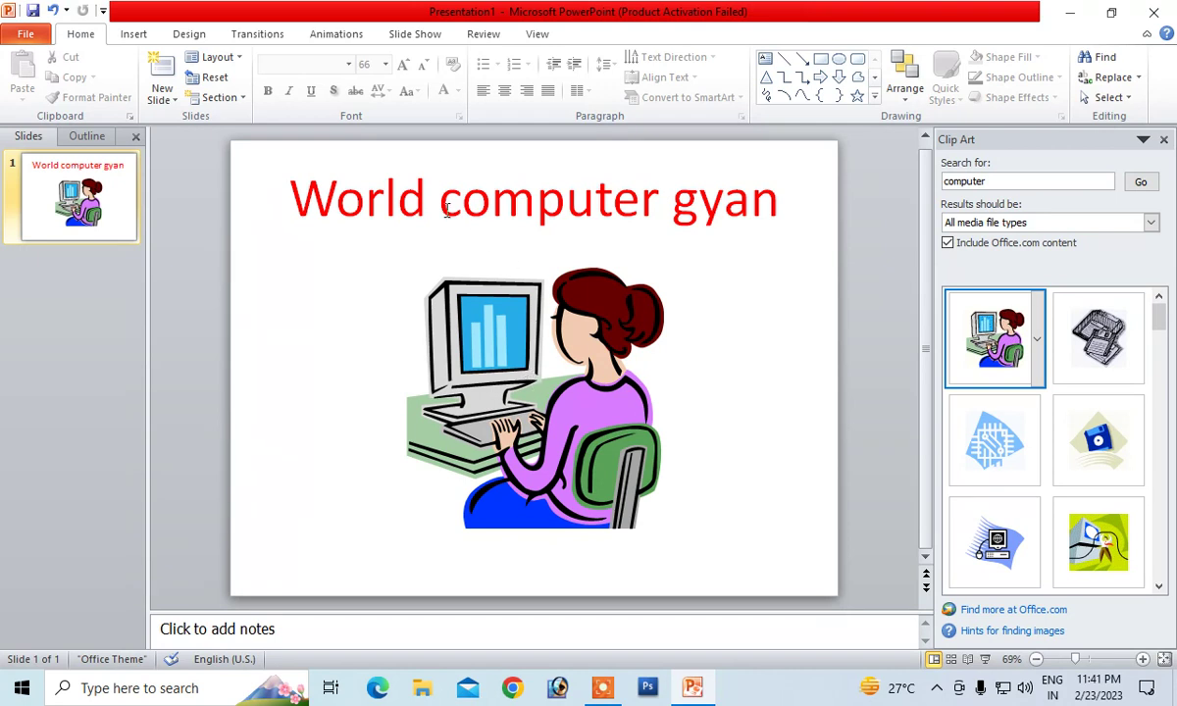
click(371, 188)
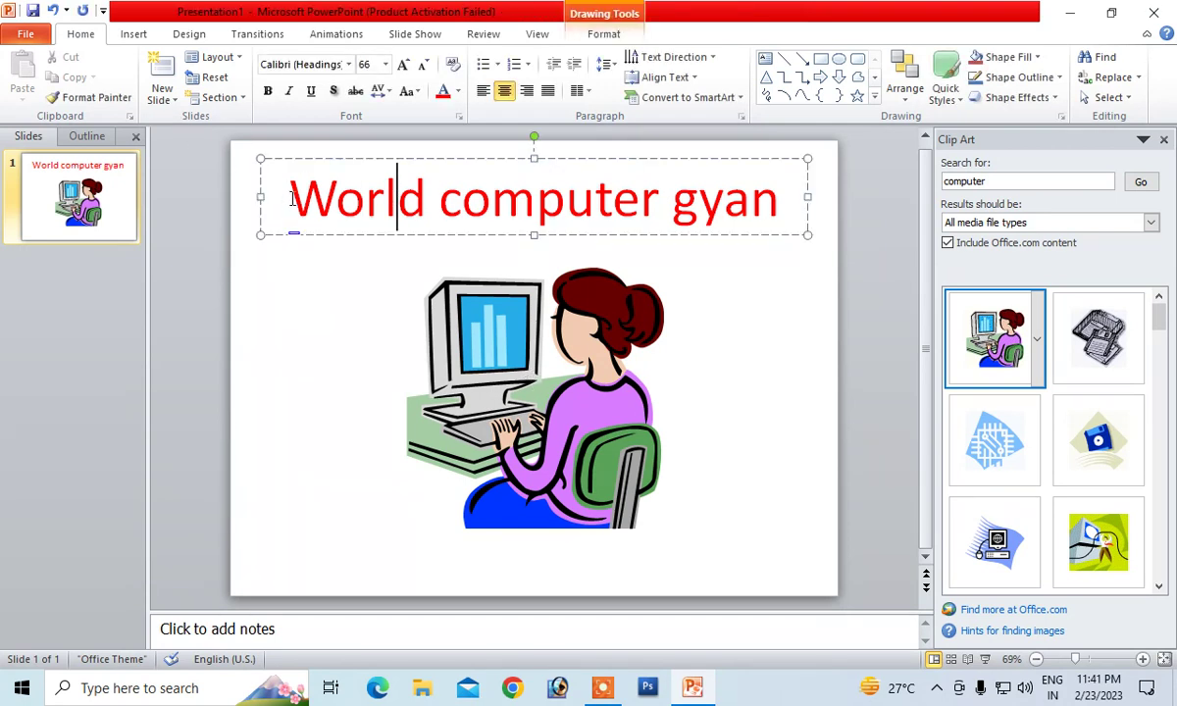
drag(287, 197, 780, 196)
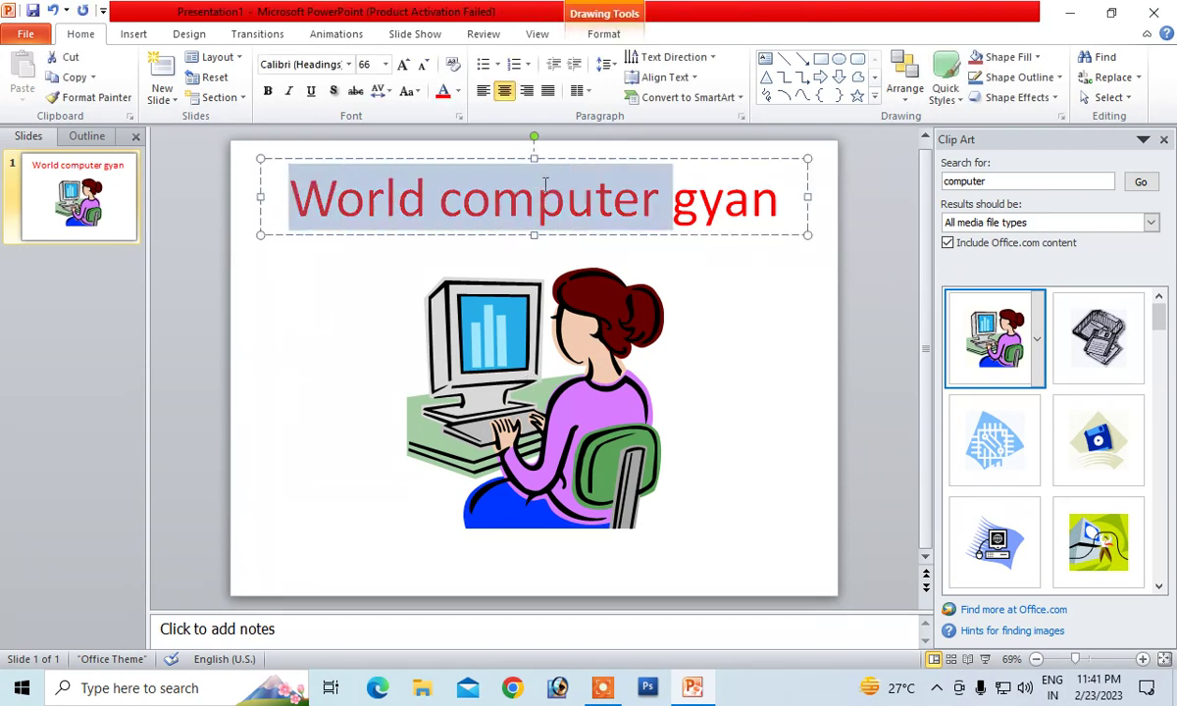
click(268, 91)
click(334, 296)
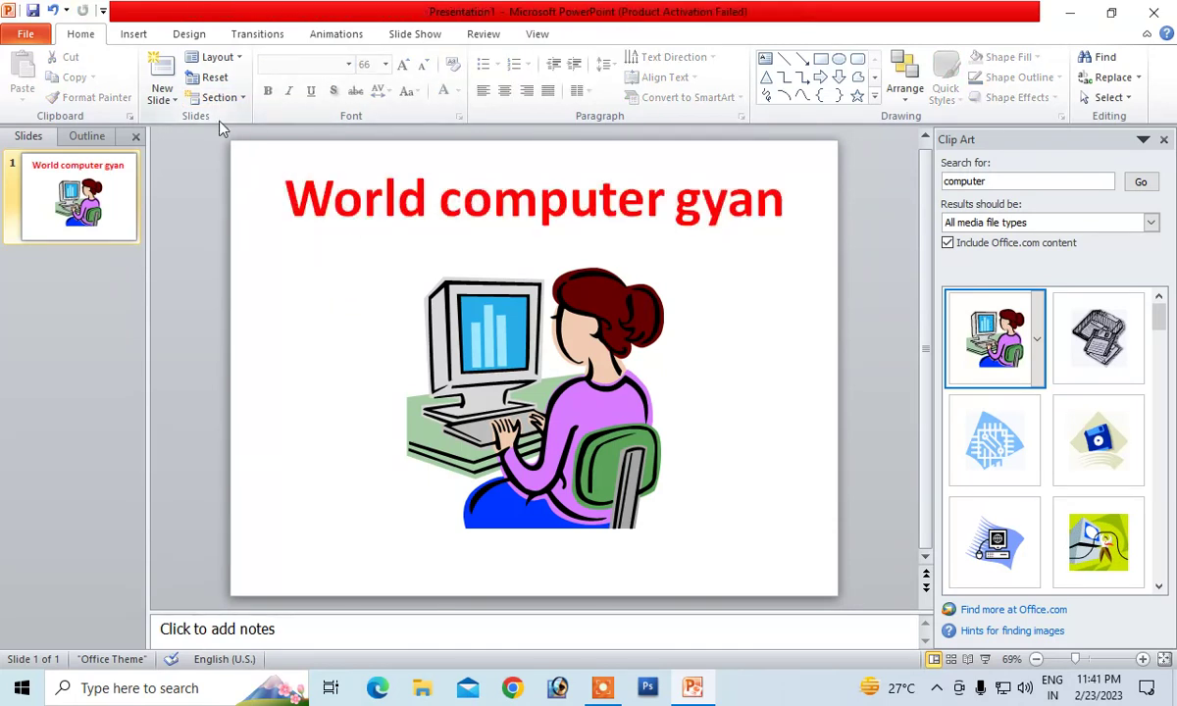
Step: Apply the row 3, column 1 grey gradient background style, then open Format Background
click(191, 38)
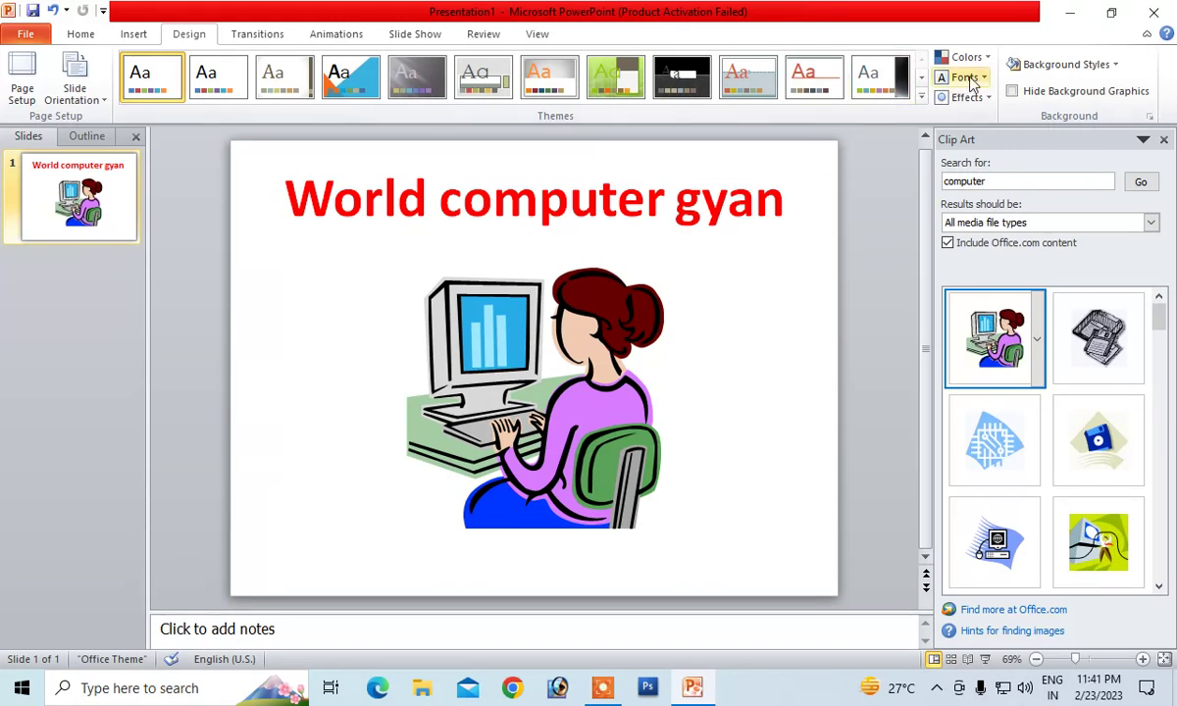
click(1046, 66)
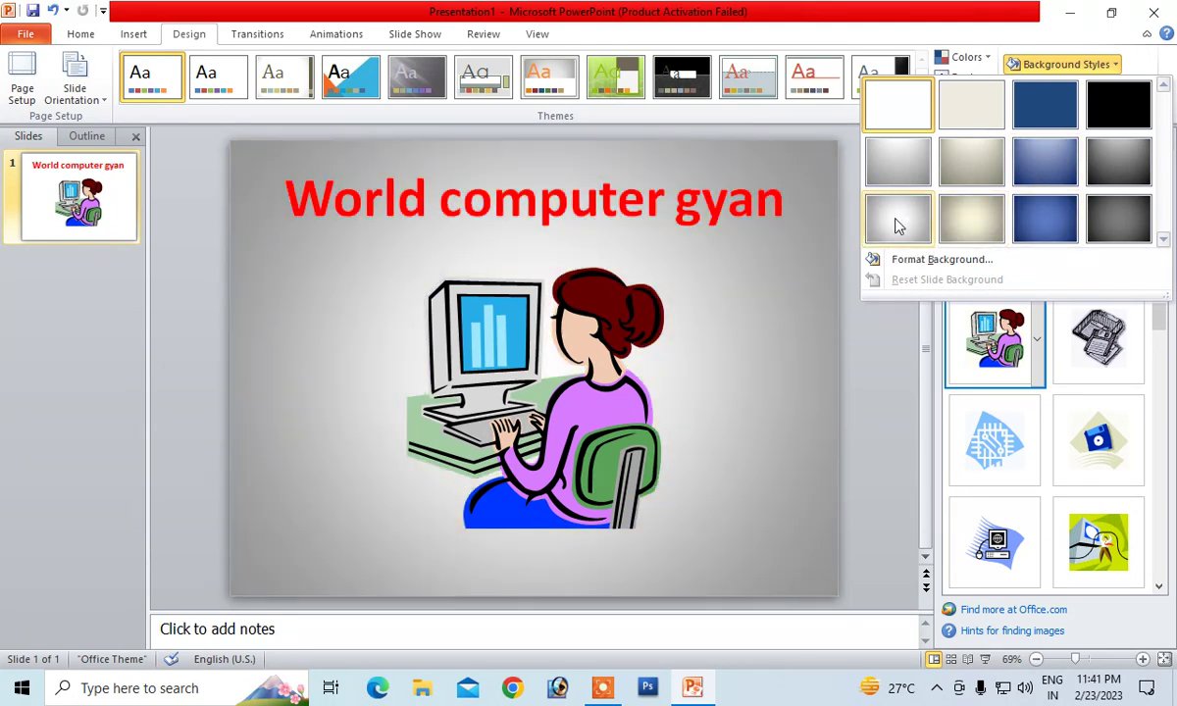
click(894, 224)
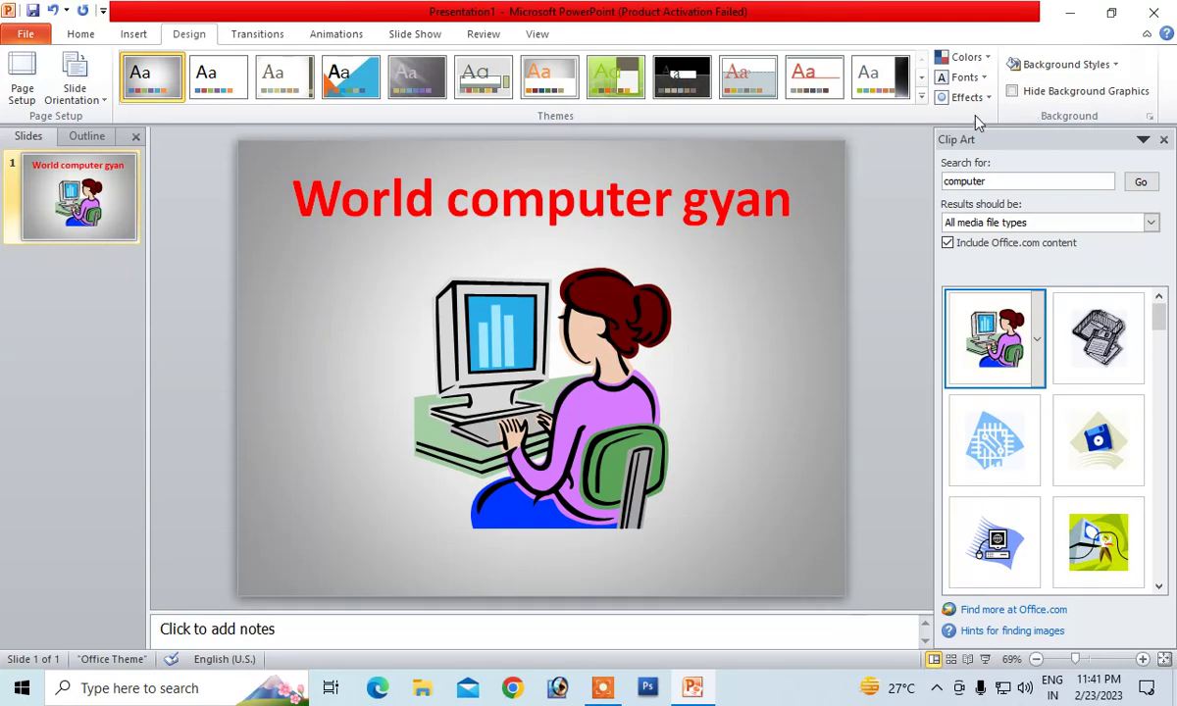
click(1064, 64)
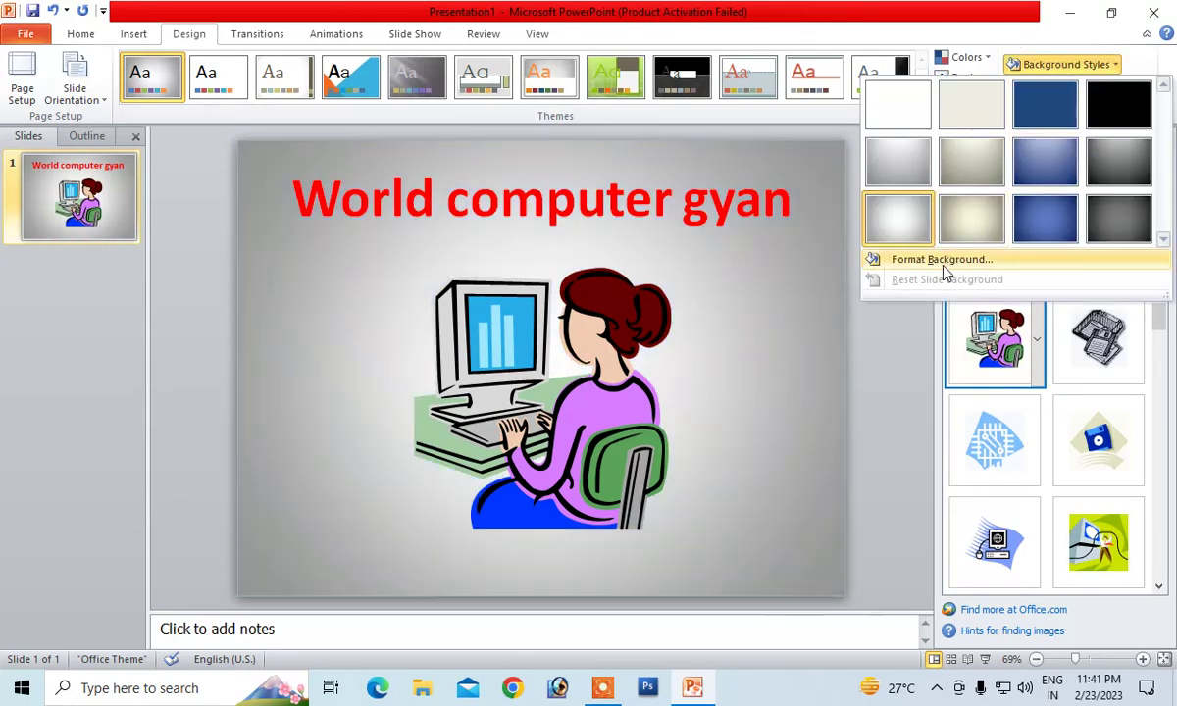
click(941, 260)
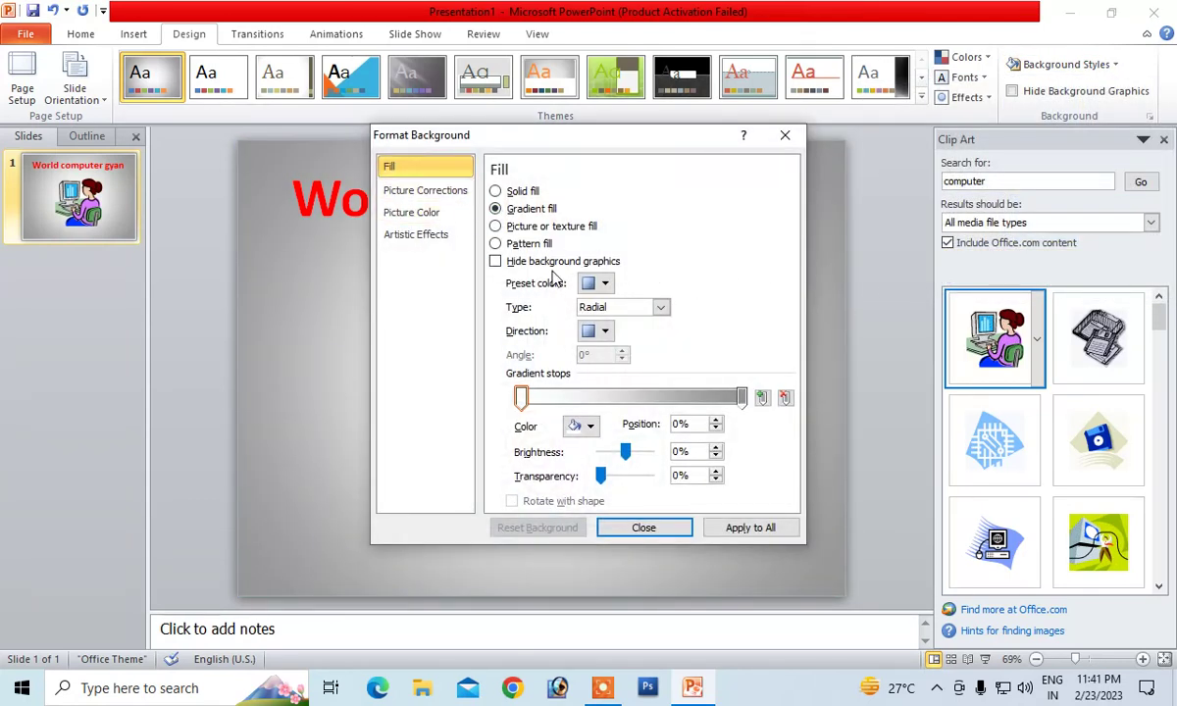
Step: Try a solid light pink background fill
click(495, 191)
click(581, 302)
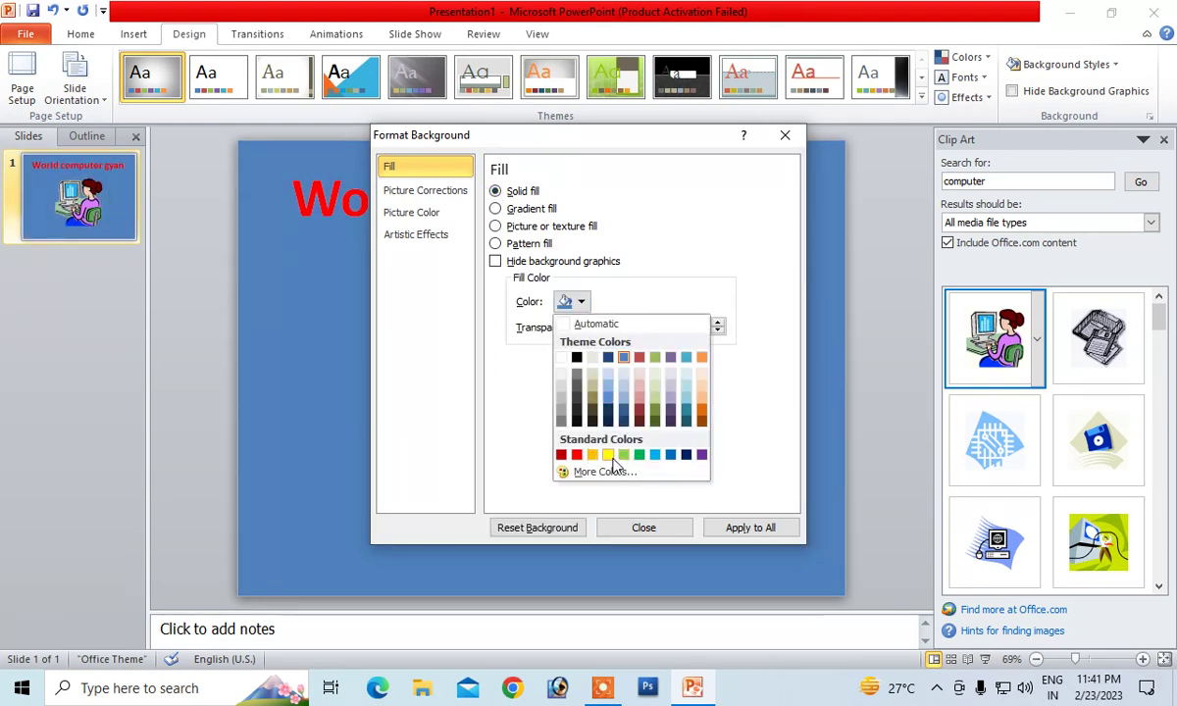
click(638, 402)
drag(656, 138, 931, 136)
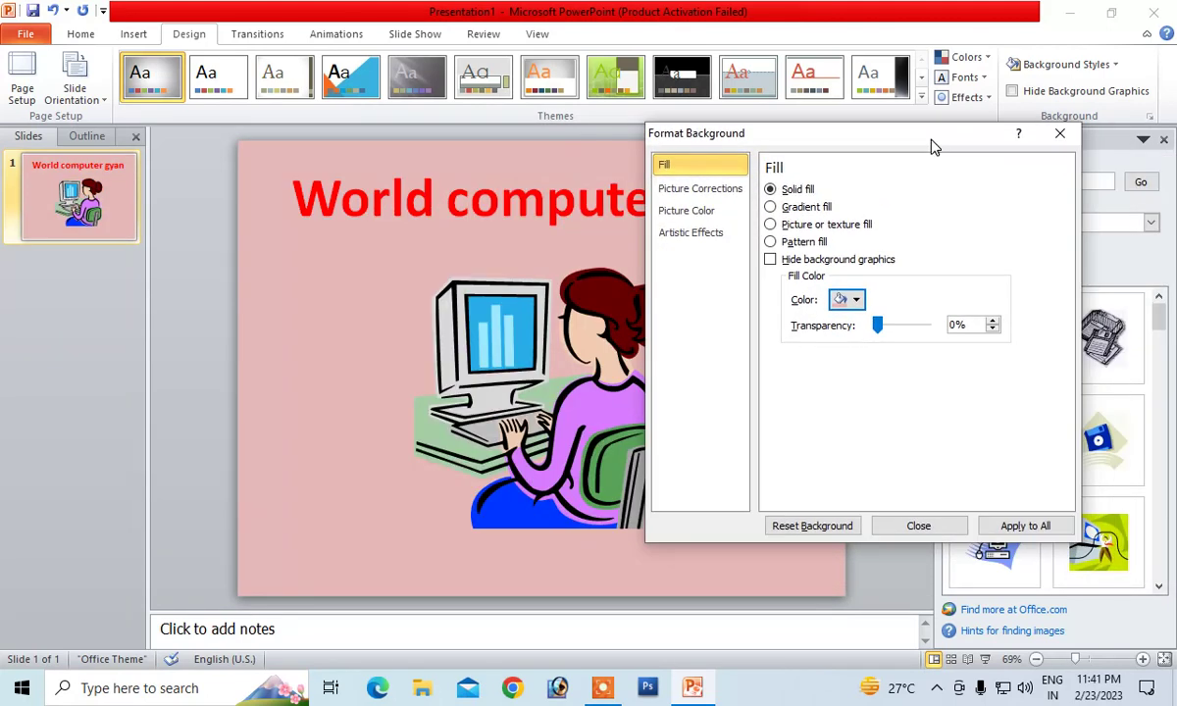
Step: Apply the Early Sunset gradient preset and, after trying Radial and Rectangular, set the type to Path
click(782, 206)
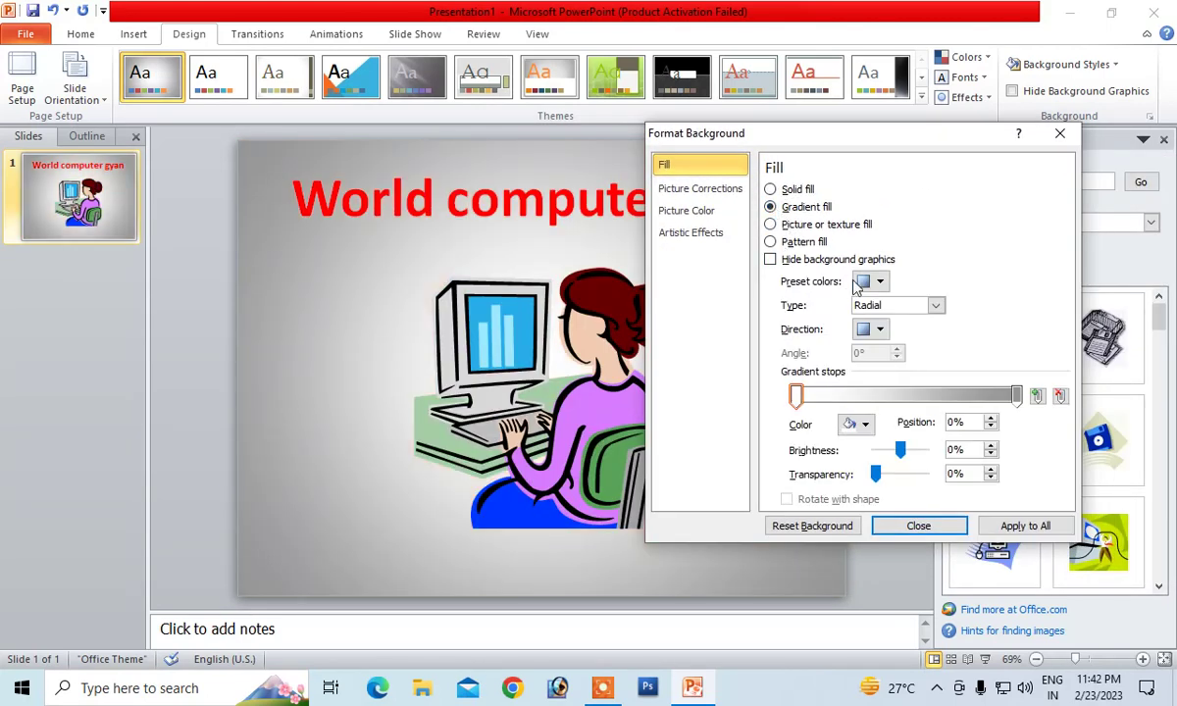
click(872, 281)
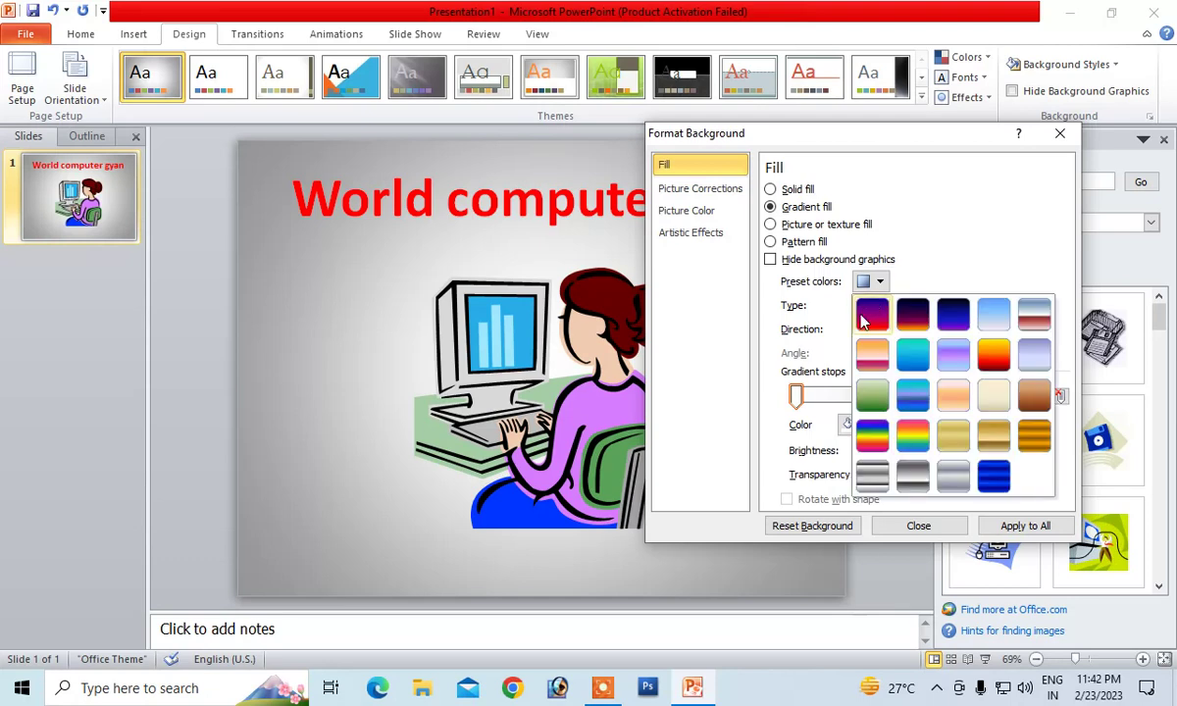
click(868, 311)
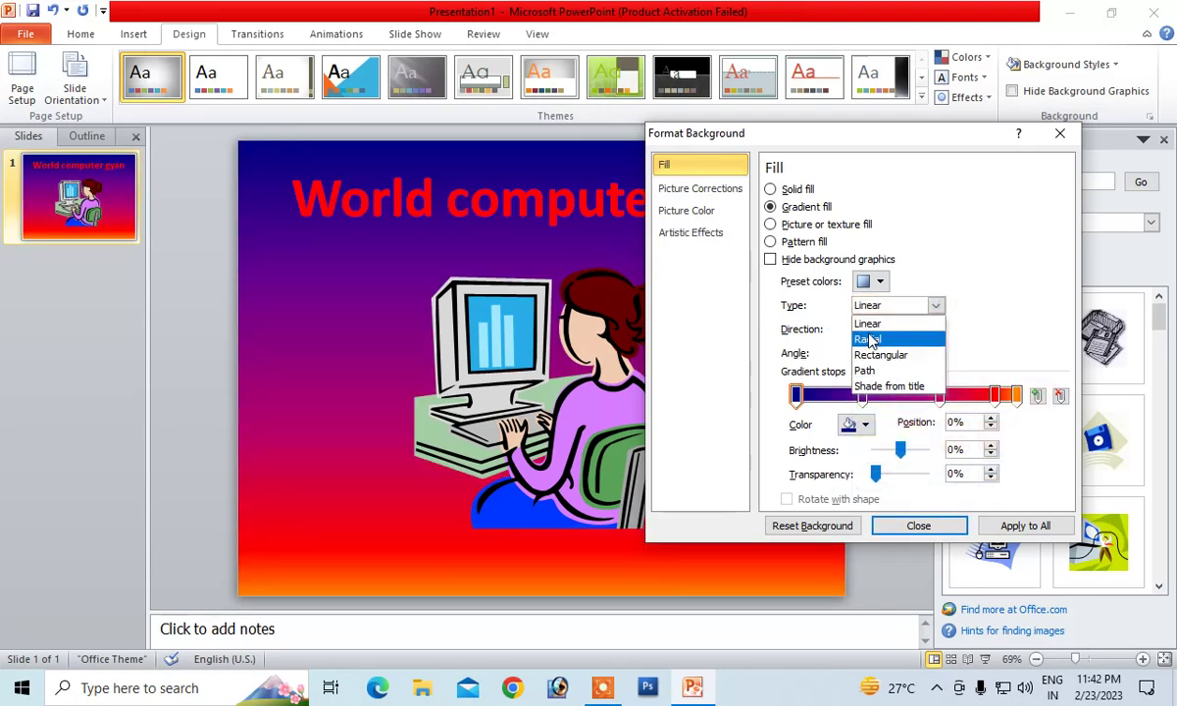
click(869, 324)
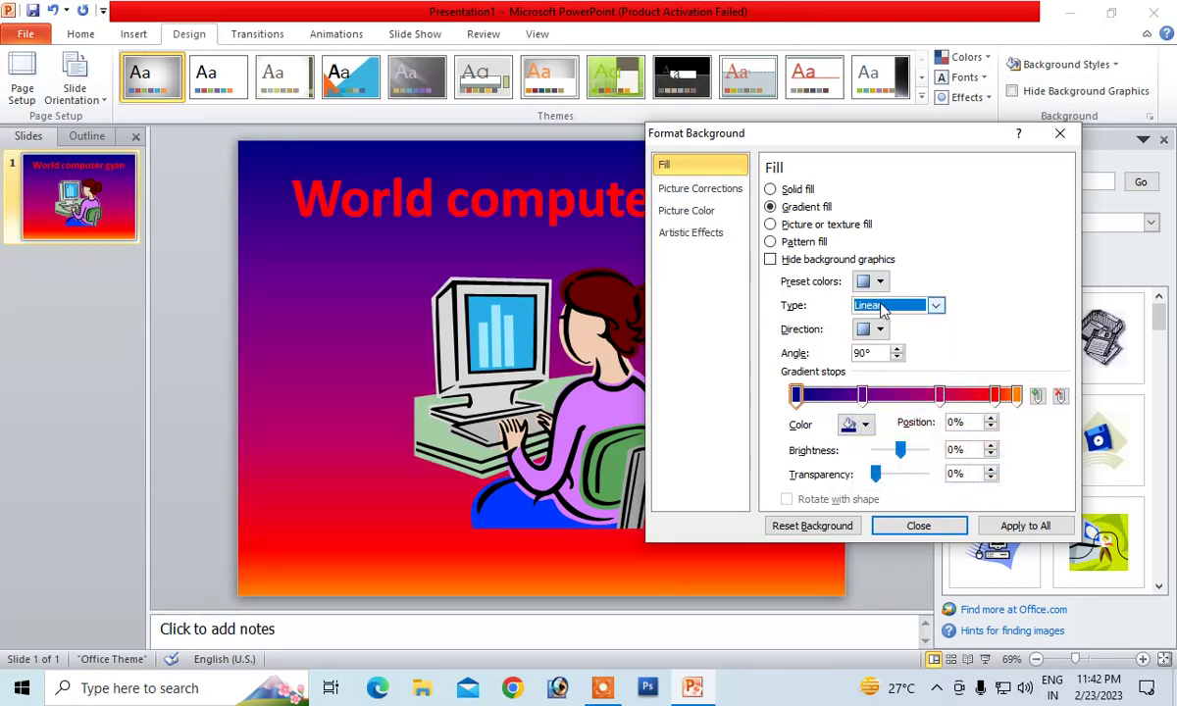
click(870, 305)
click(867, 340)
click(880, 307)
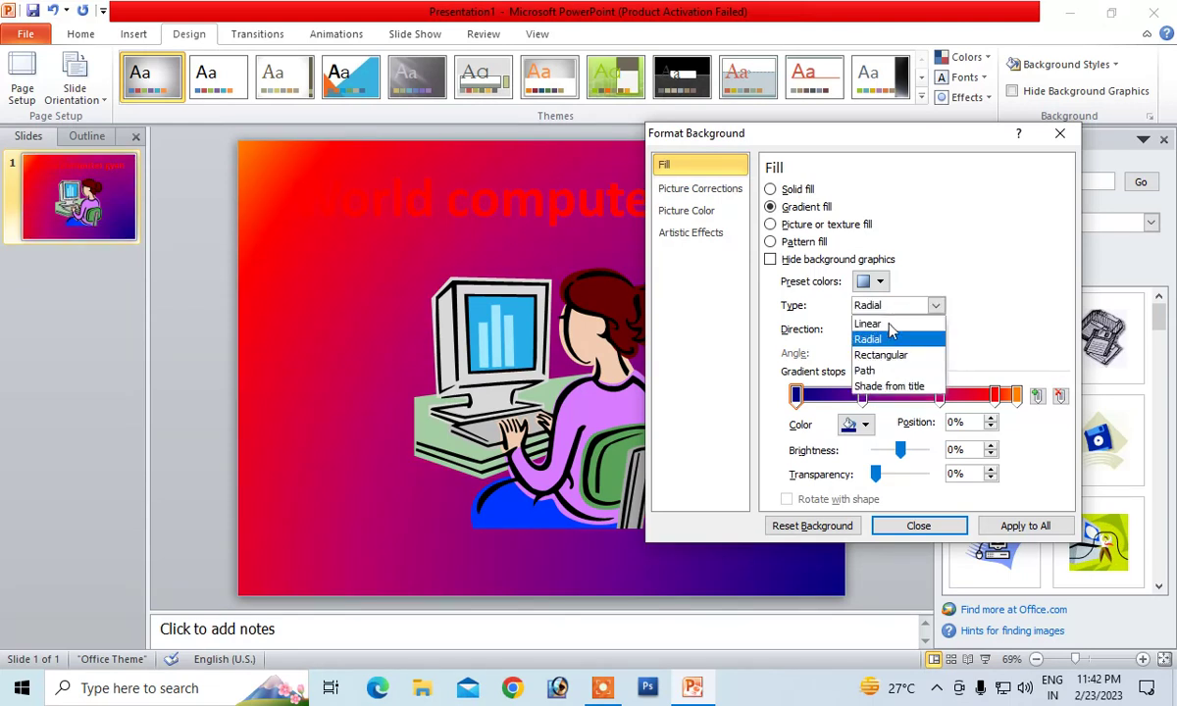
click(881, 356)
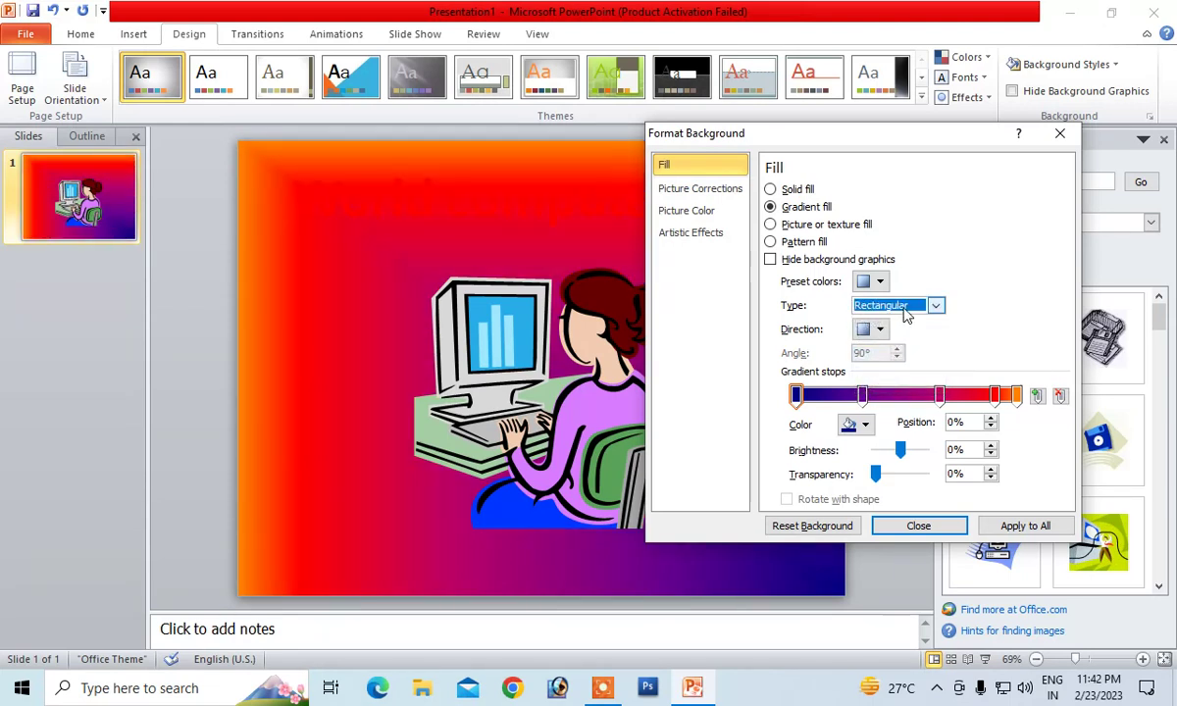
click(855, 305)
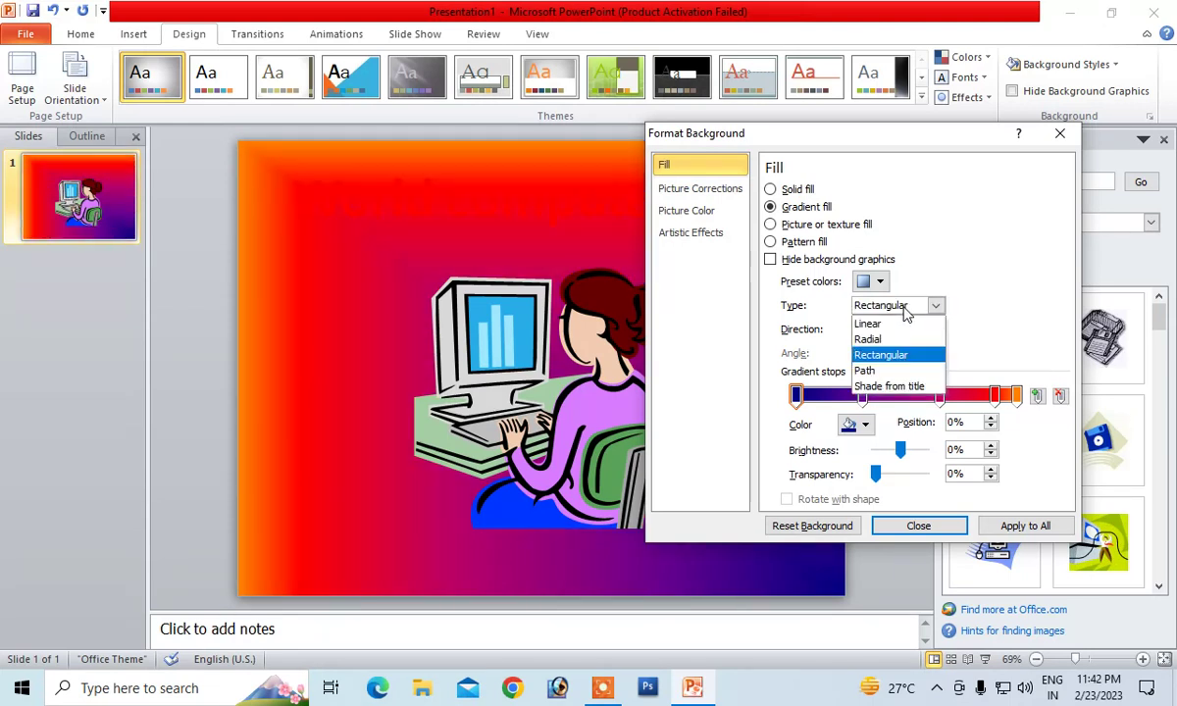
click(871, 371)
Step: Add a gray gradient stop at 45% and close Format Background
drag(901, 141, 868, 210)
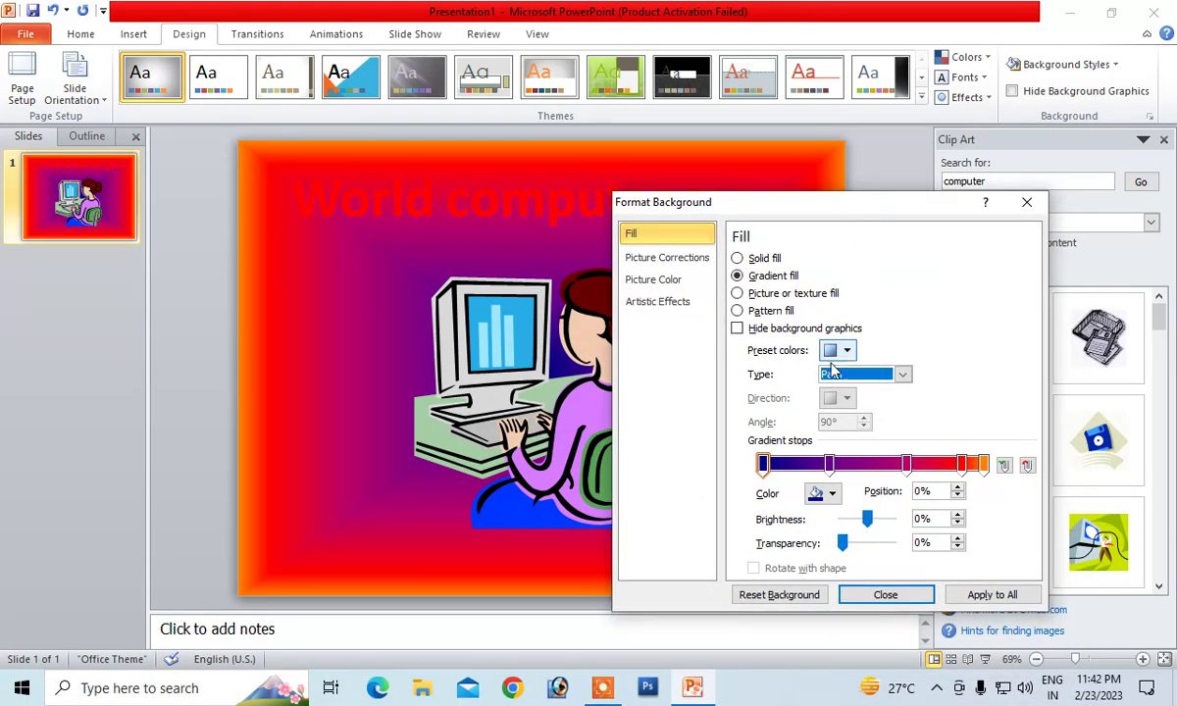
click(862, 465)
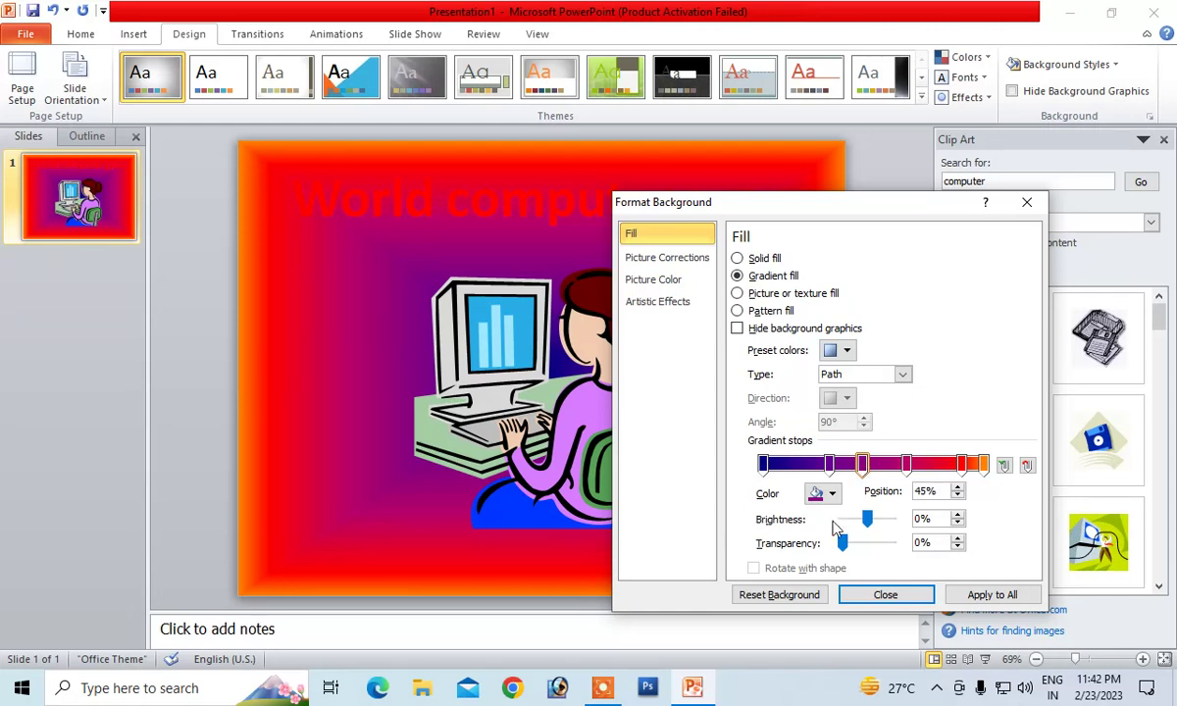
click(832, 494)
click(830, 564)
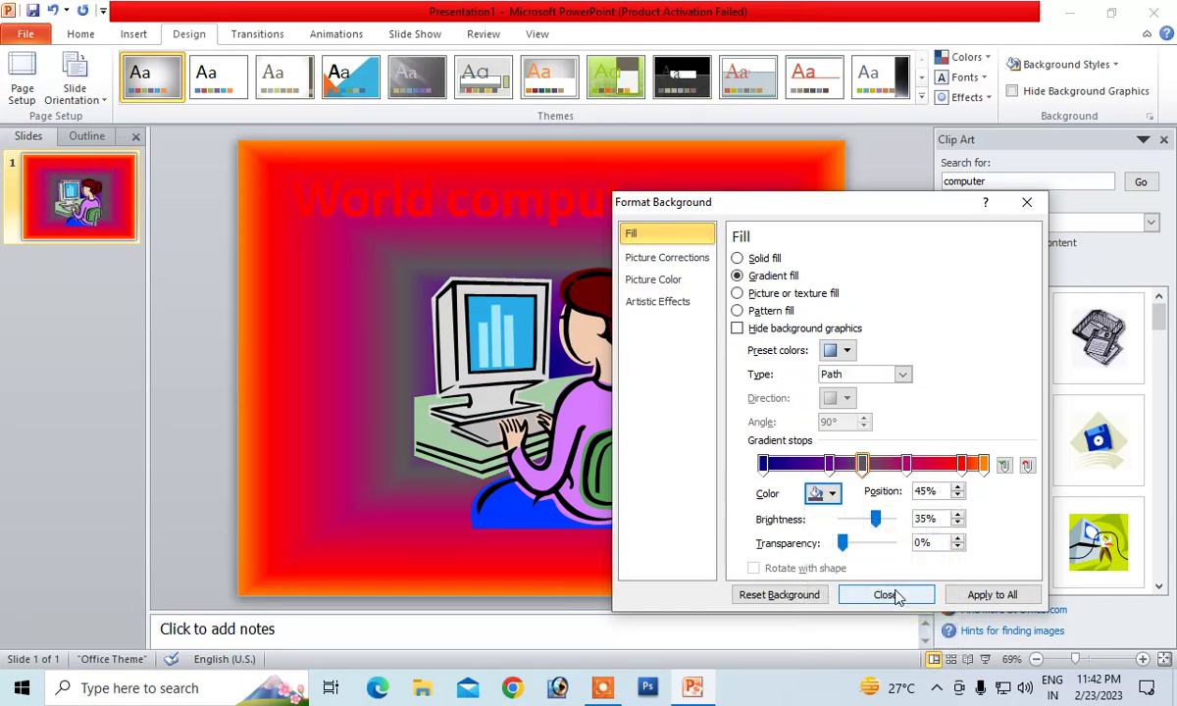
click(886, 595)
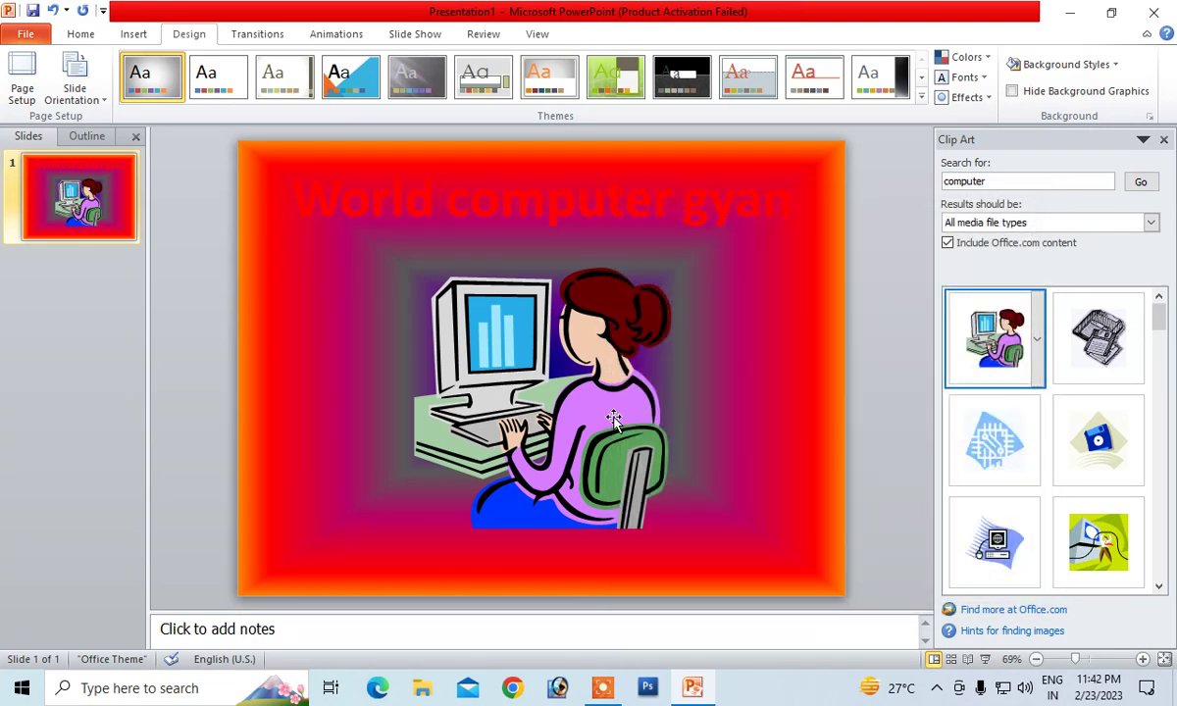
Step: Shrink the computer clip art slightly and nudge it up closer beneath the title
click(525, 355)
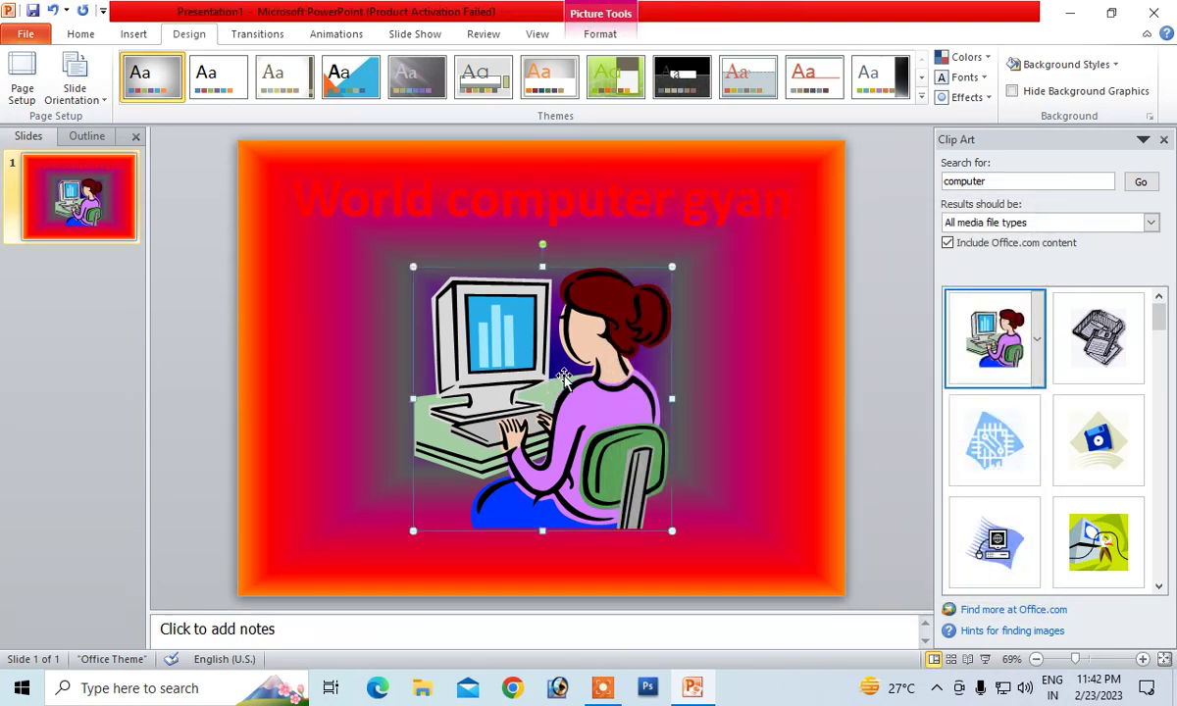
drag(671, 266, 653, 287)
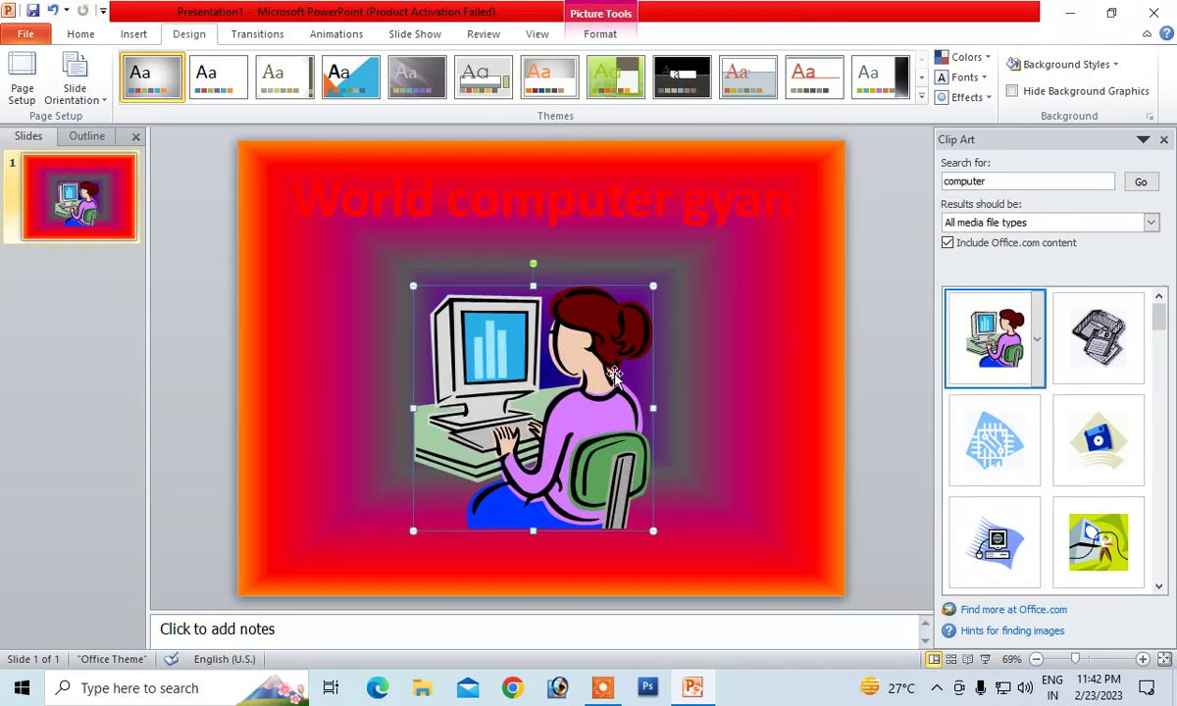
drag(572, 346, 572, 316)
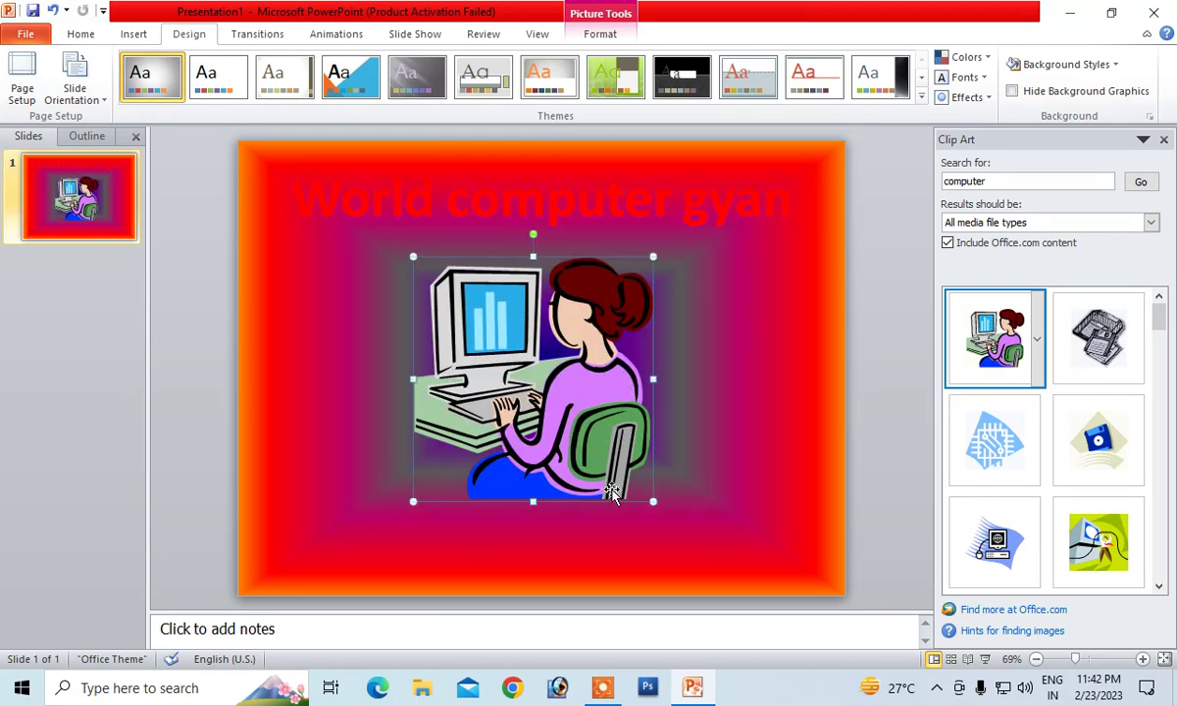
drag(653, 379, 658, 380)
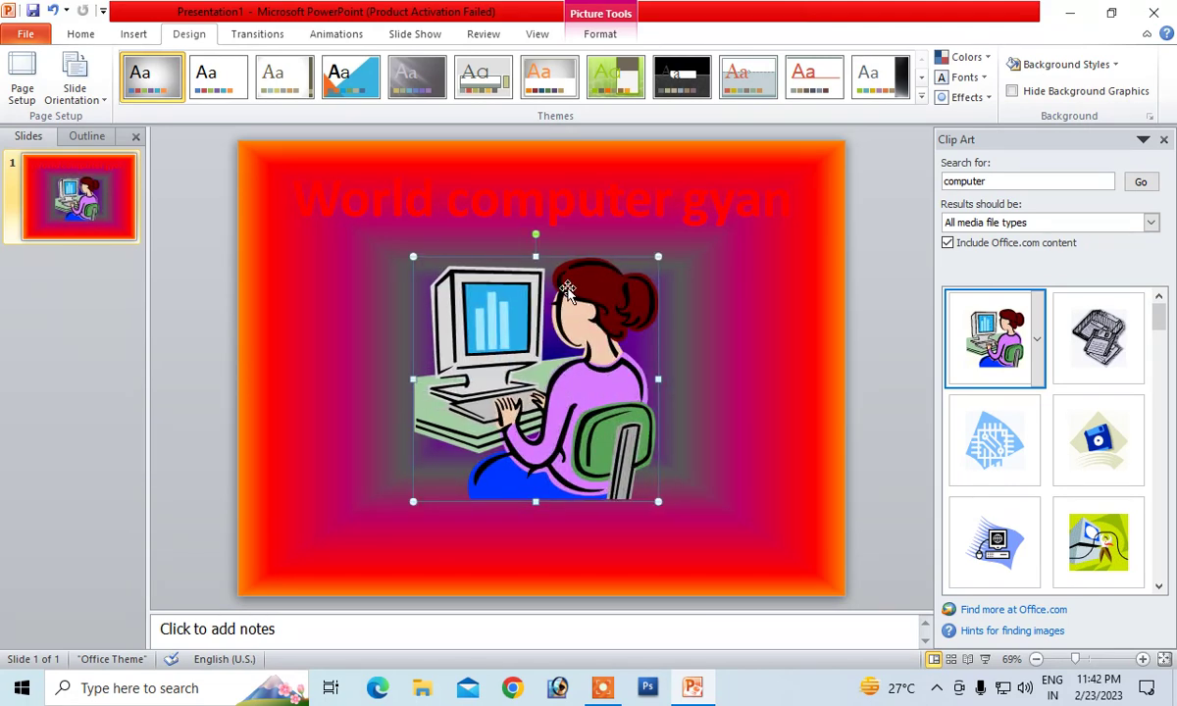
drag(536, 261, 536, 256)
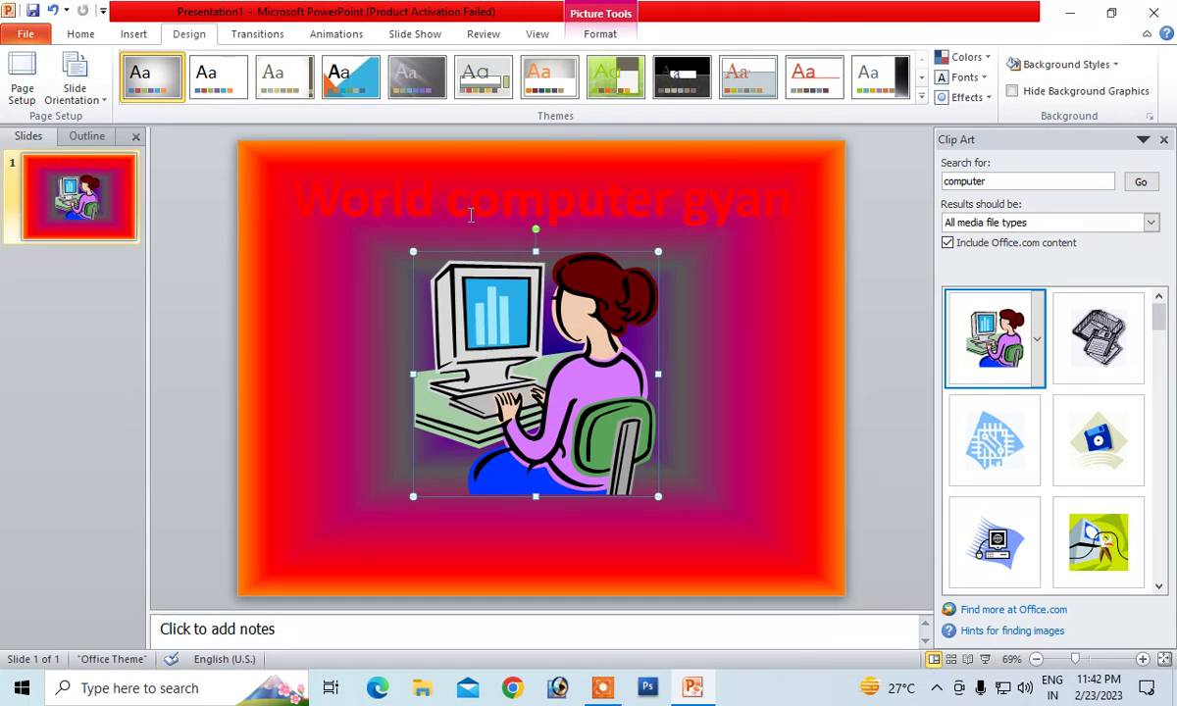
click(498, 203)
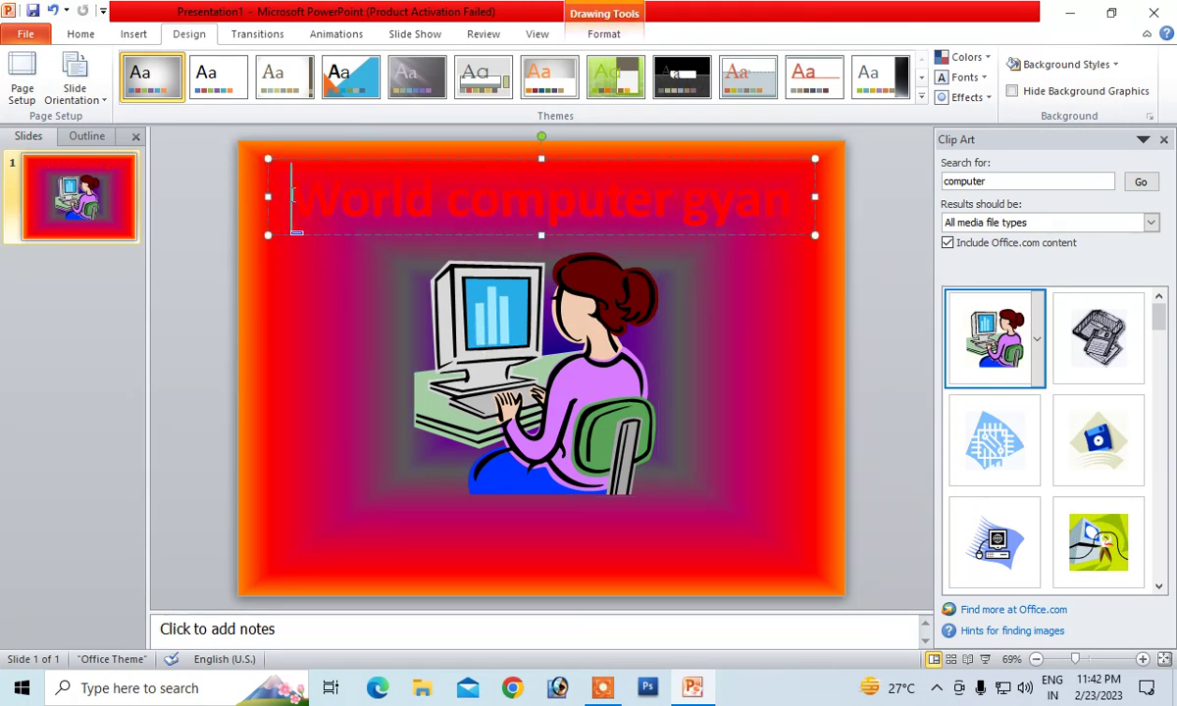
Step: Color the whole 'World computer gyan' title text Dark Blue
drag(297, 192, 513, 199)
drag(675, 206, 806, 201)
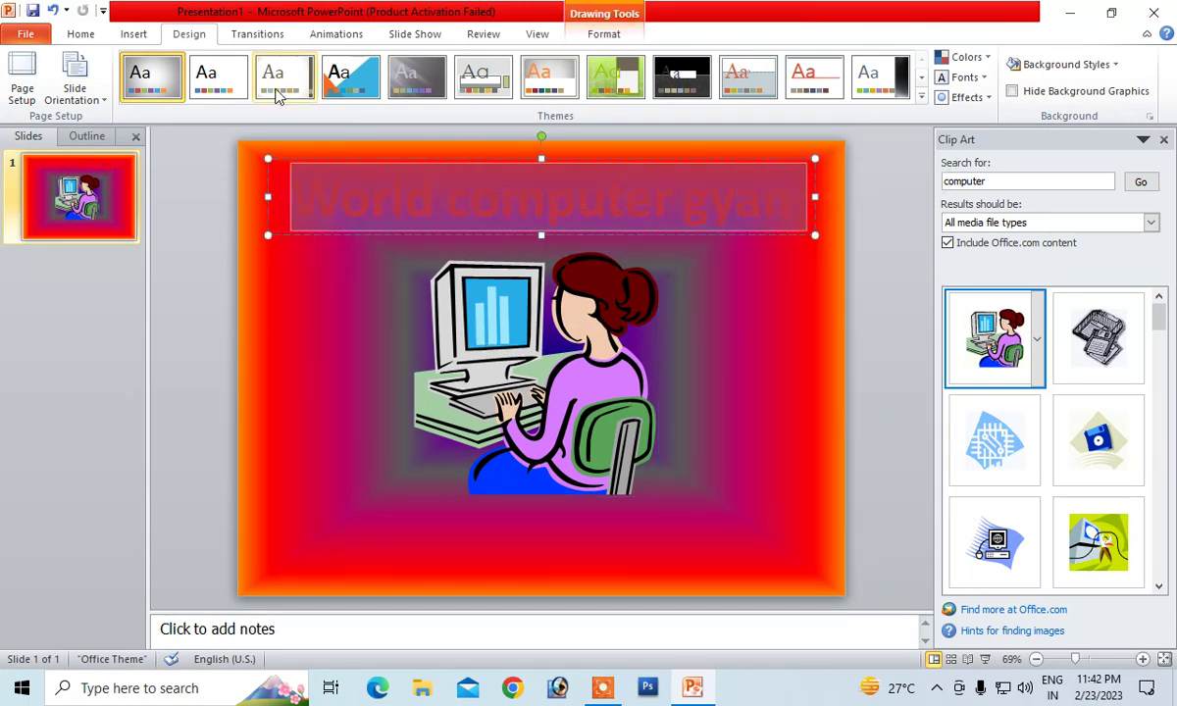
click(81, 33)
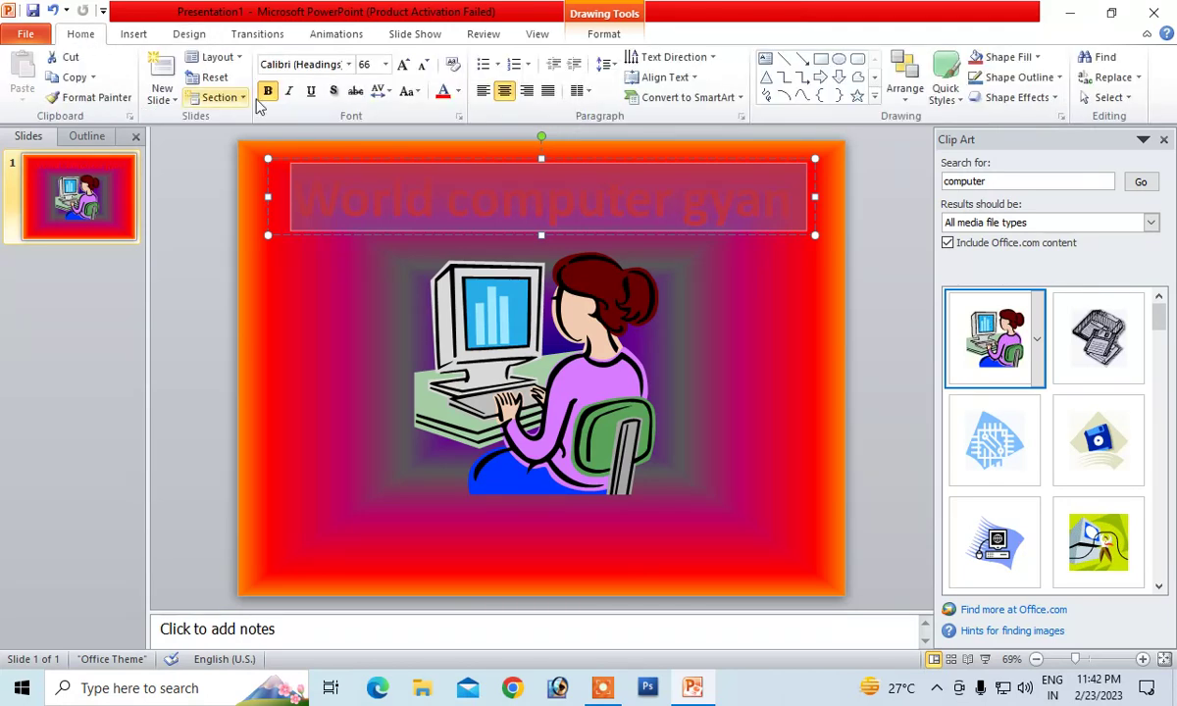
click(458, 90)
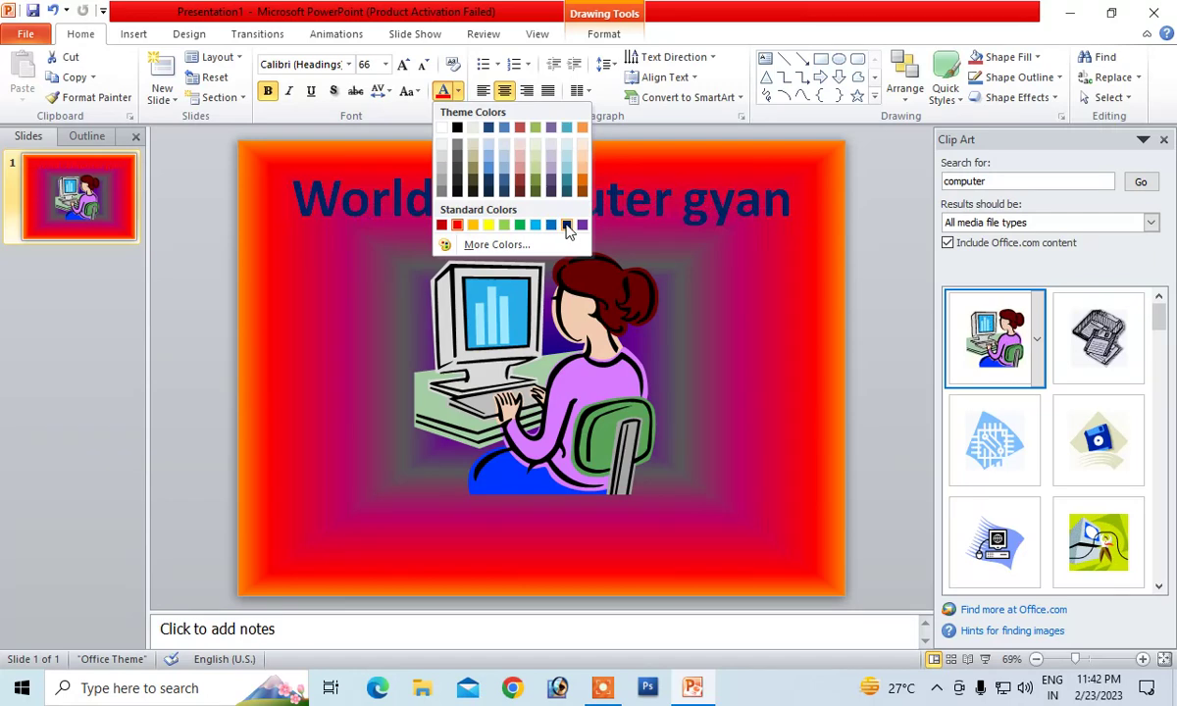
click(567, 225)
Step: Deselect the title and bring up the slide transition options
click(709, 323)
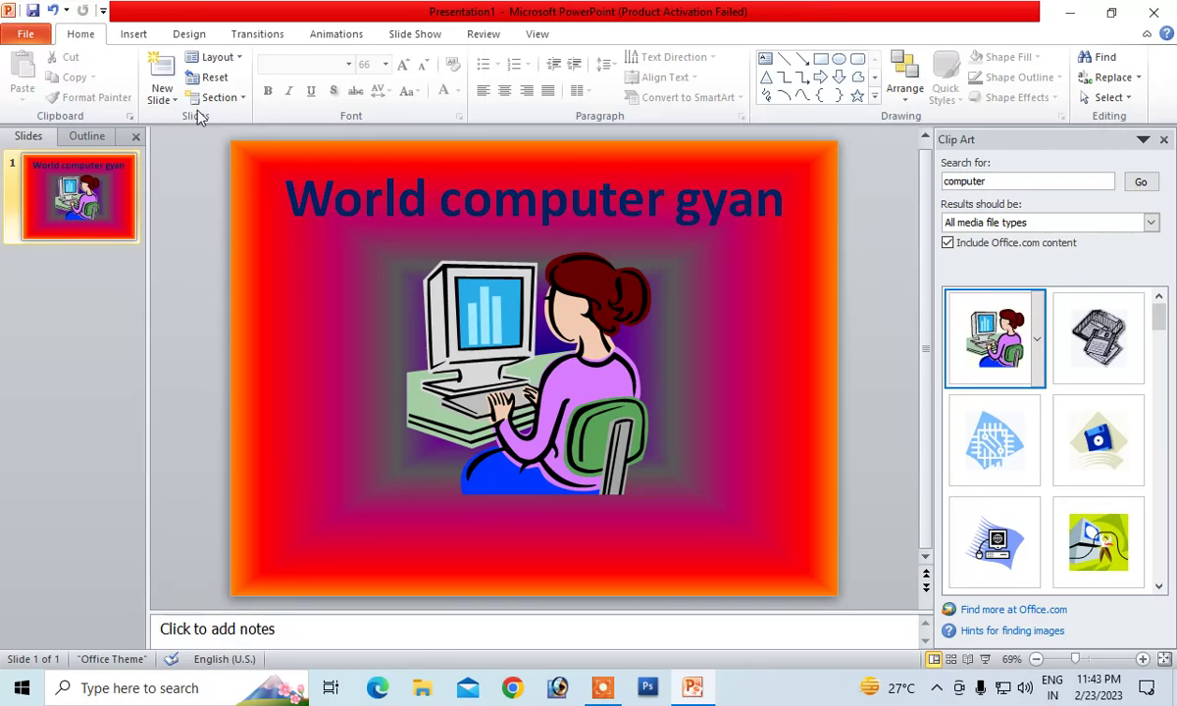
click(186, 35)
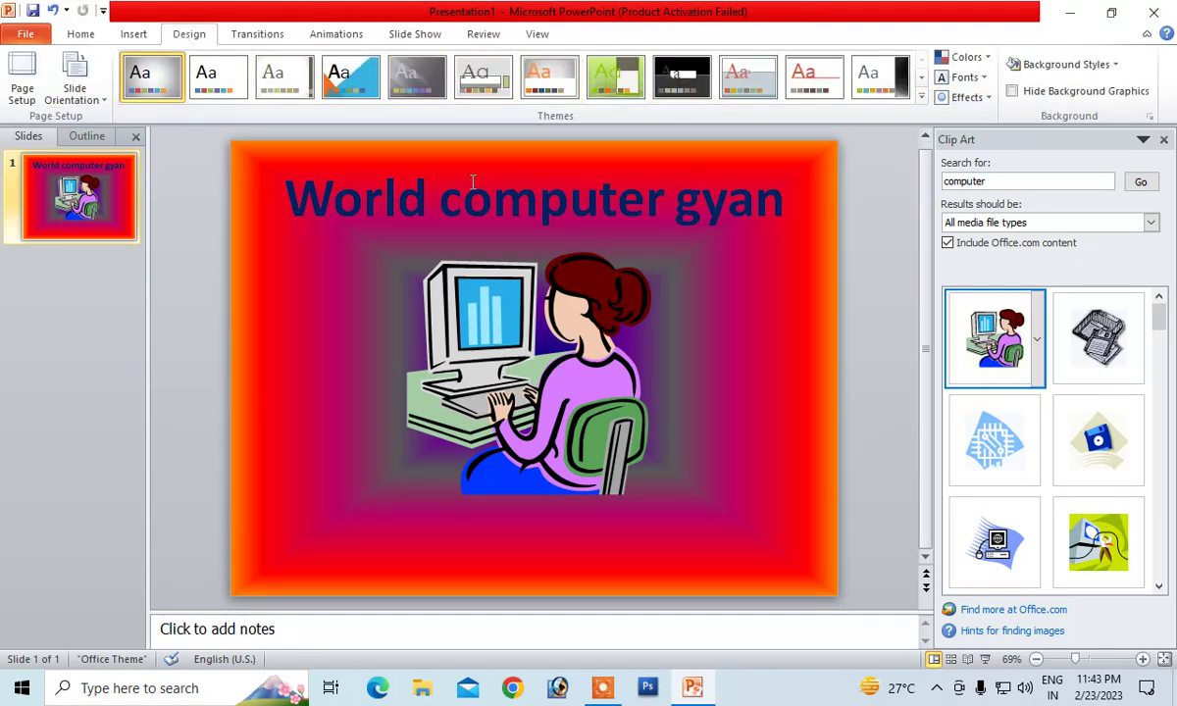
click(257, 34)
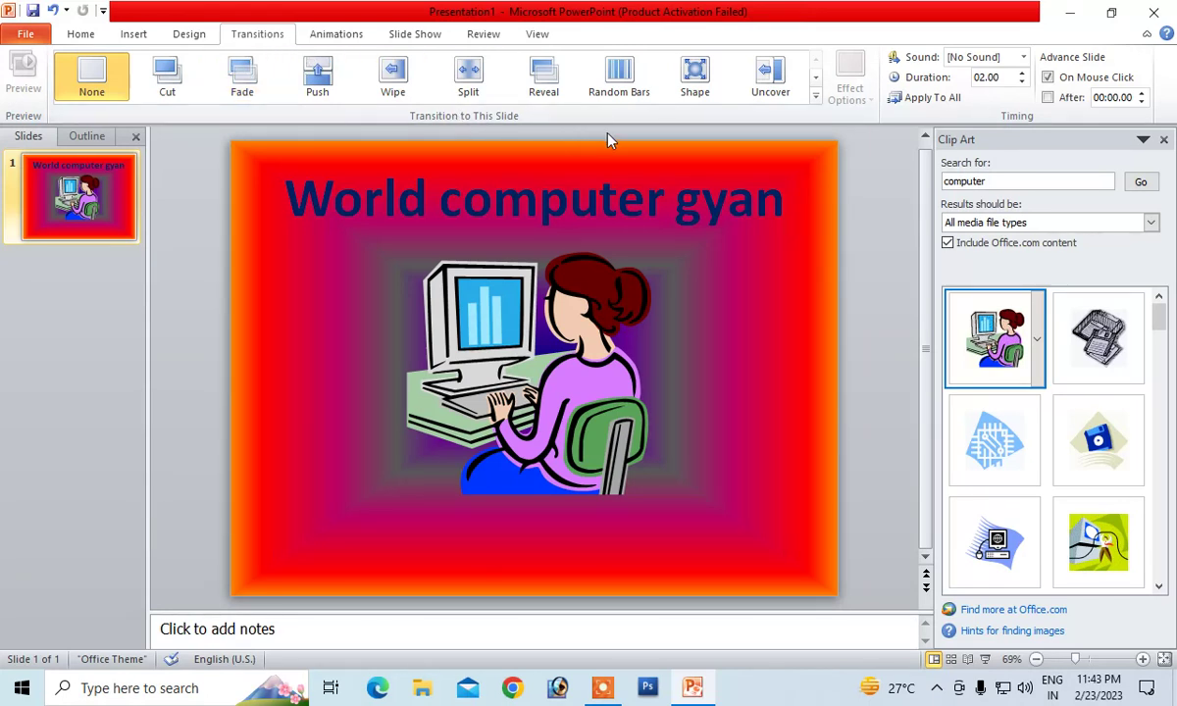
Step: Try Glitter, Ripple, Clock and Switch transitions, then settle on Window
click(816, 98)
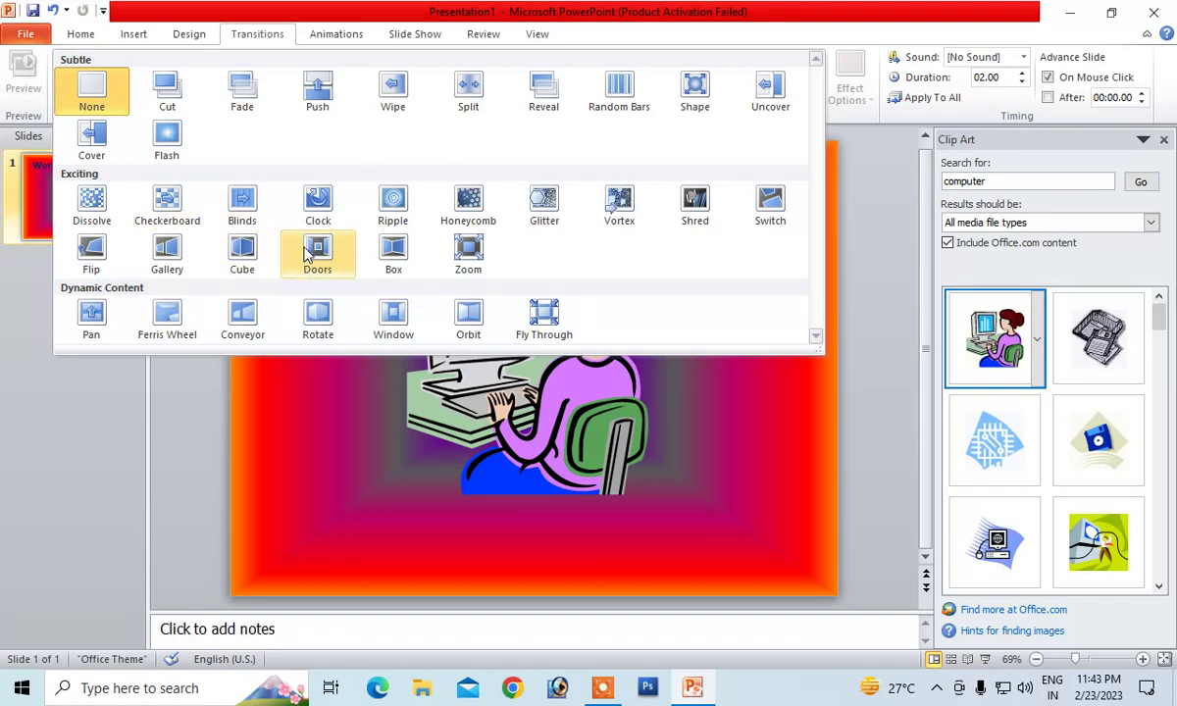
click(545, 216)
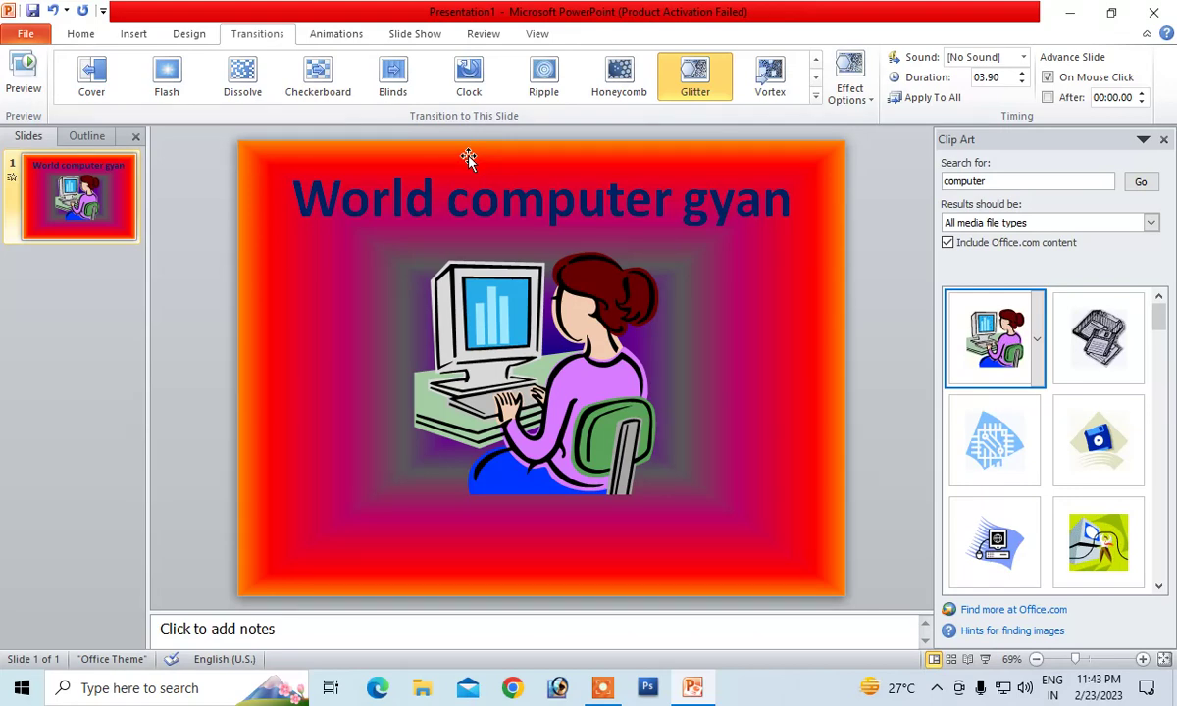
click(542, 87)
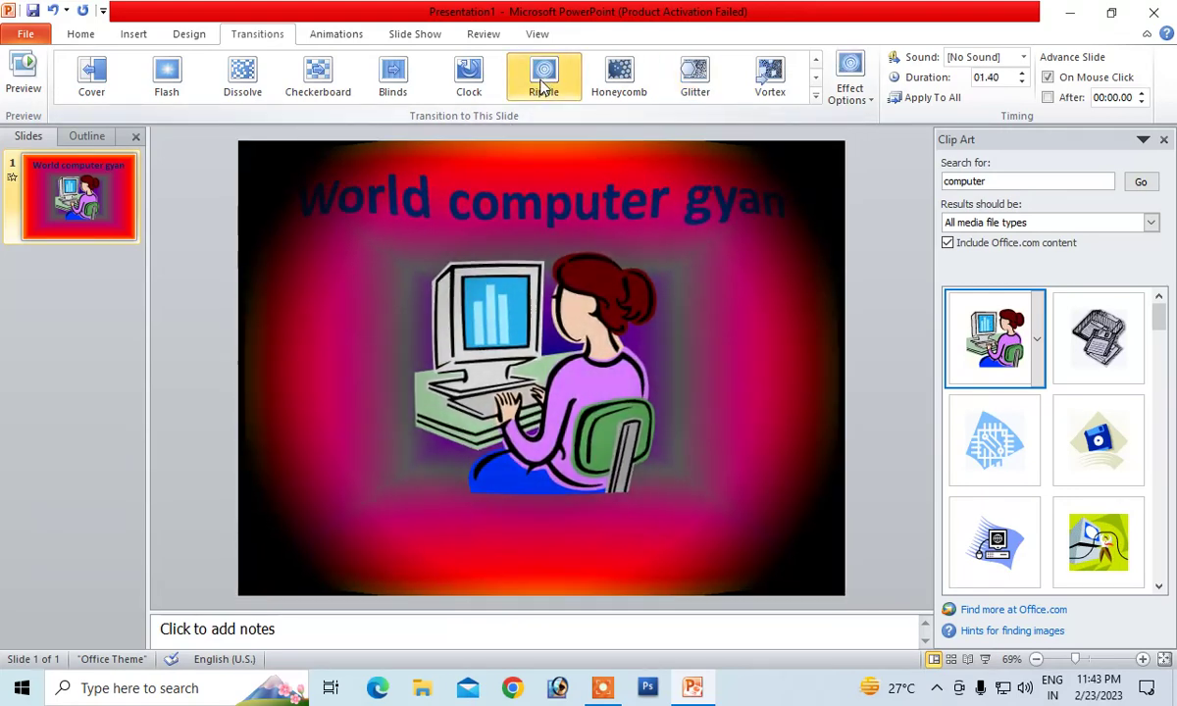
click(471, 84)
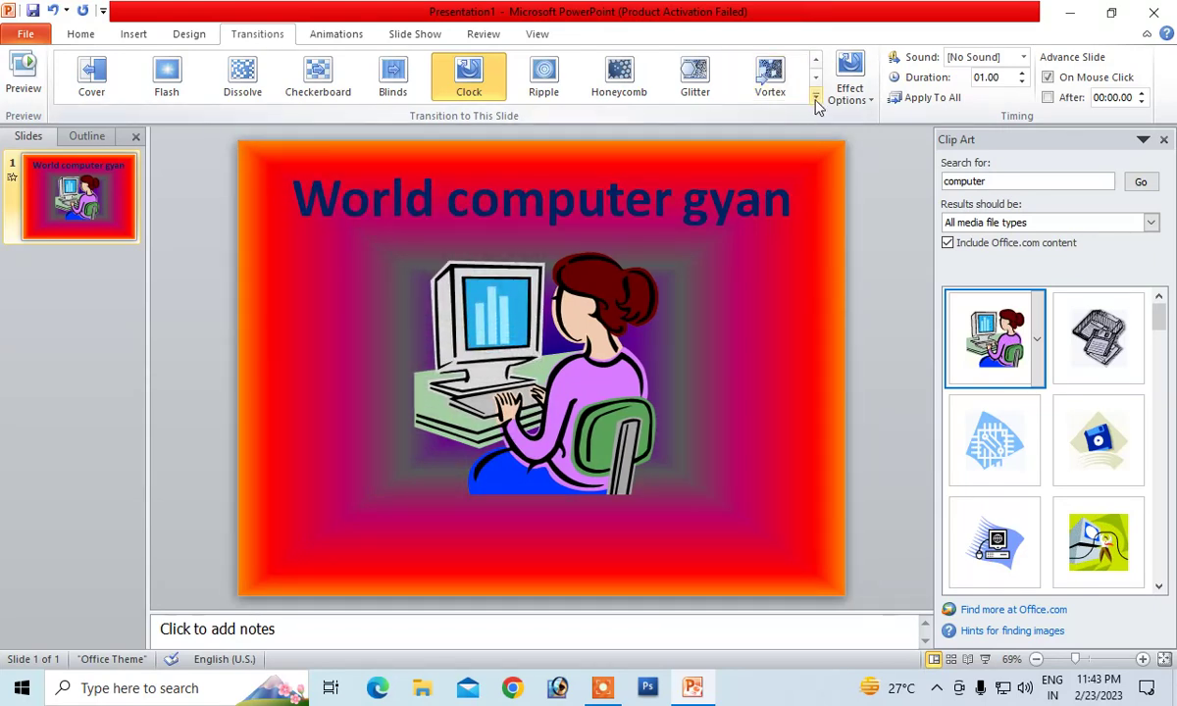
click(817, 98)
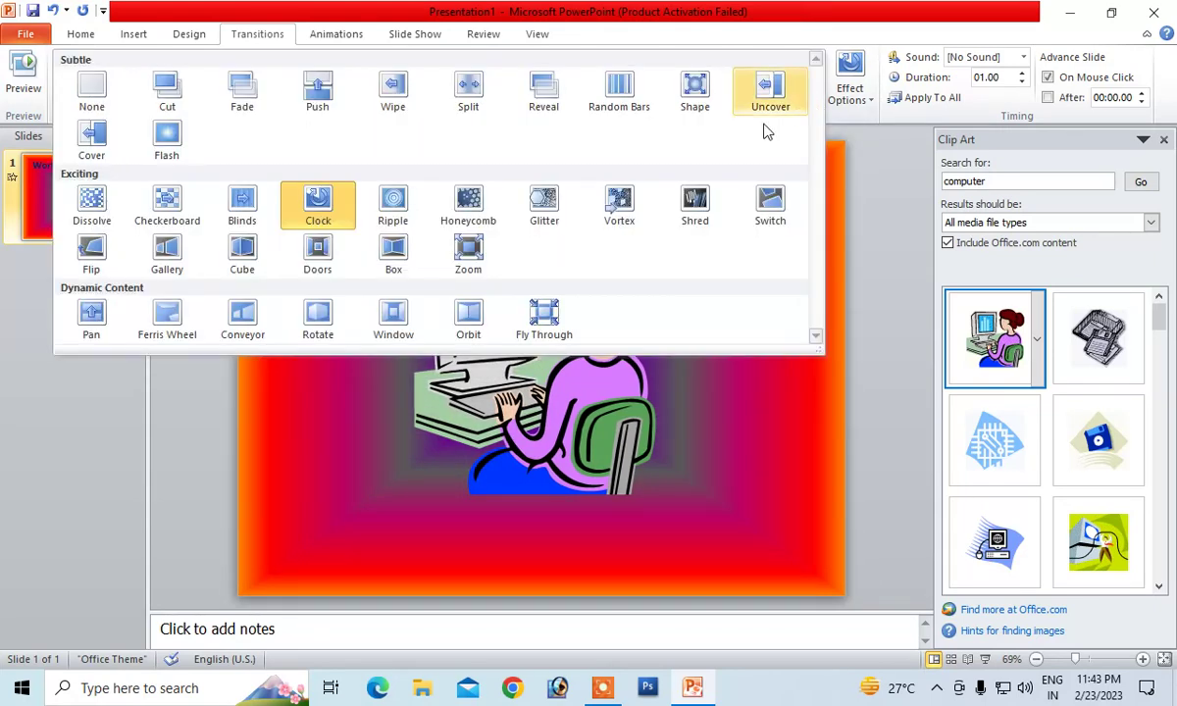
click(765, 206)
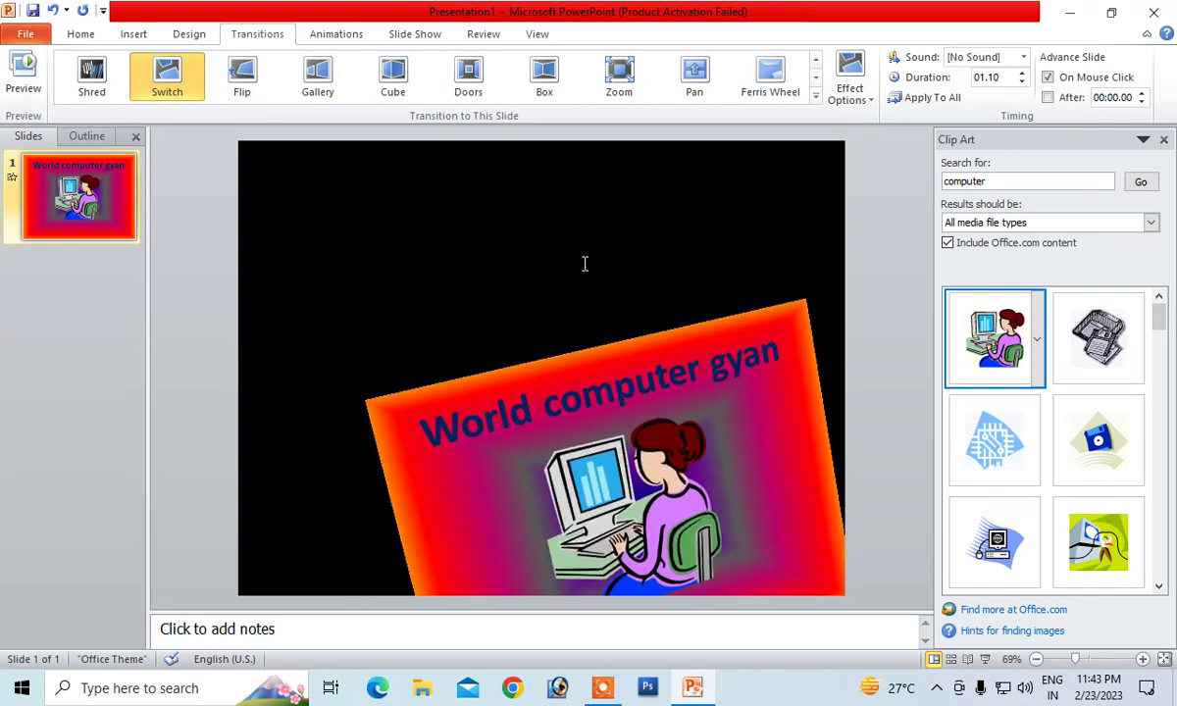
click(815, 95)
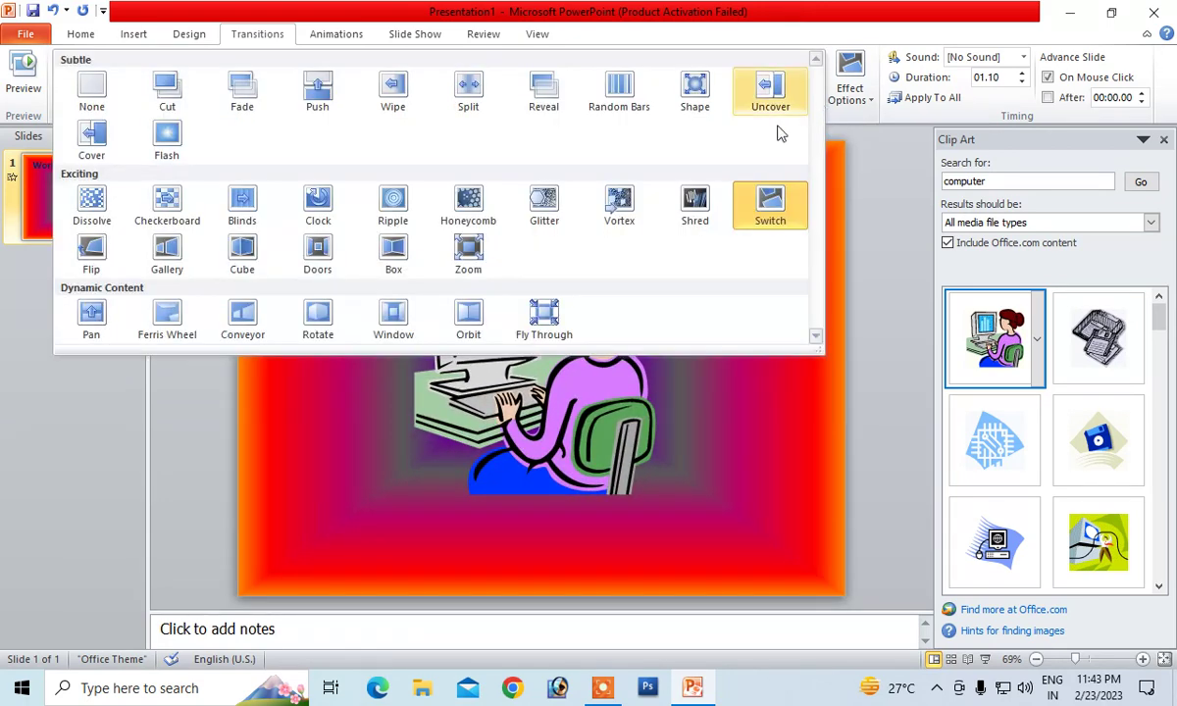
click(391, 329)
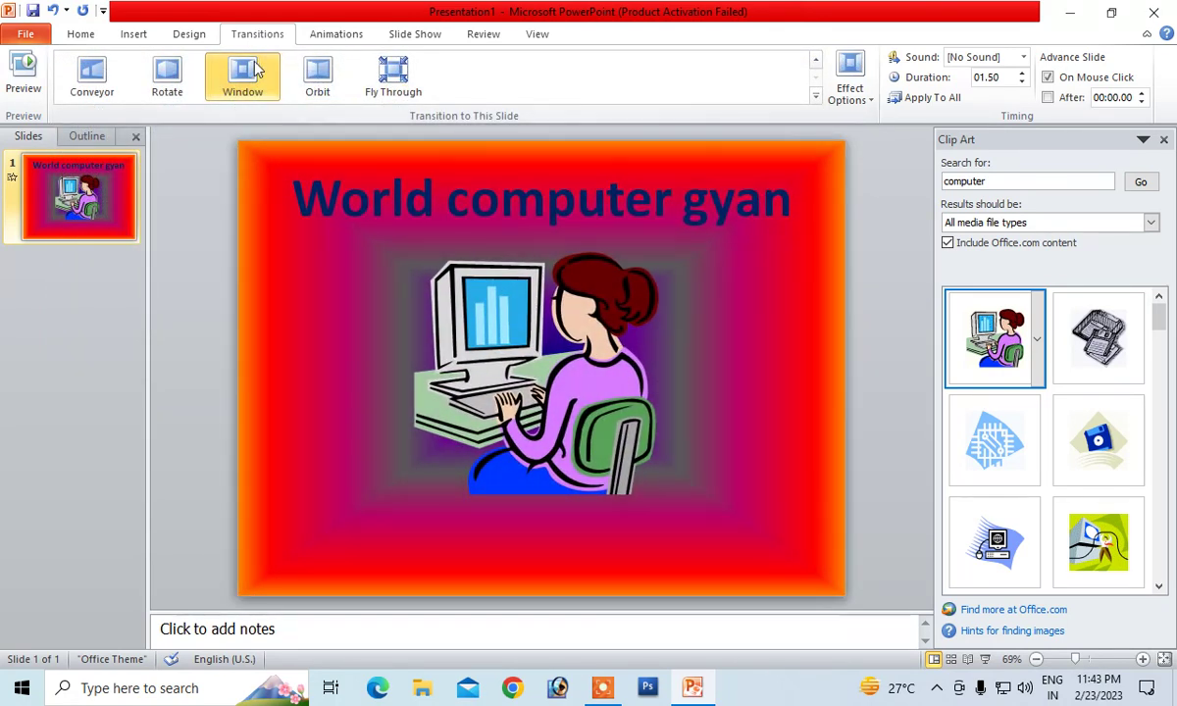
Step: Preview the 03.50-second Window transition, then move on to the animation effects
click(240, 74)
text(03.5)
click(29, 77)
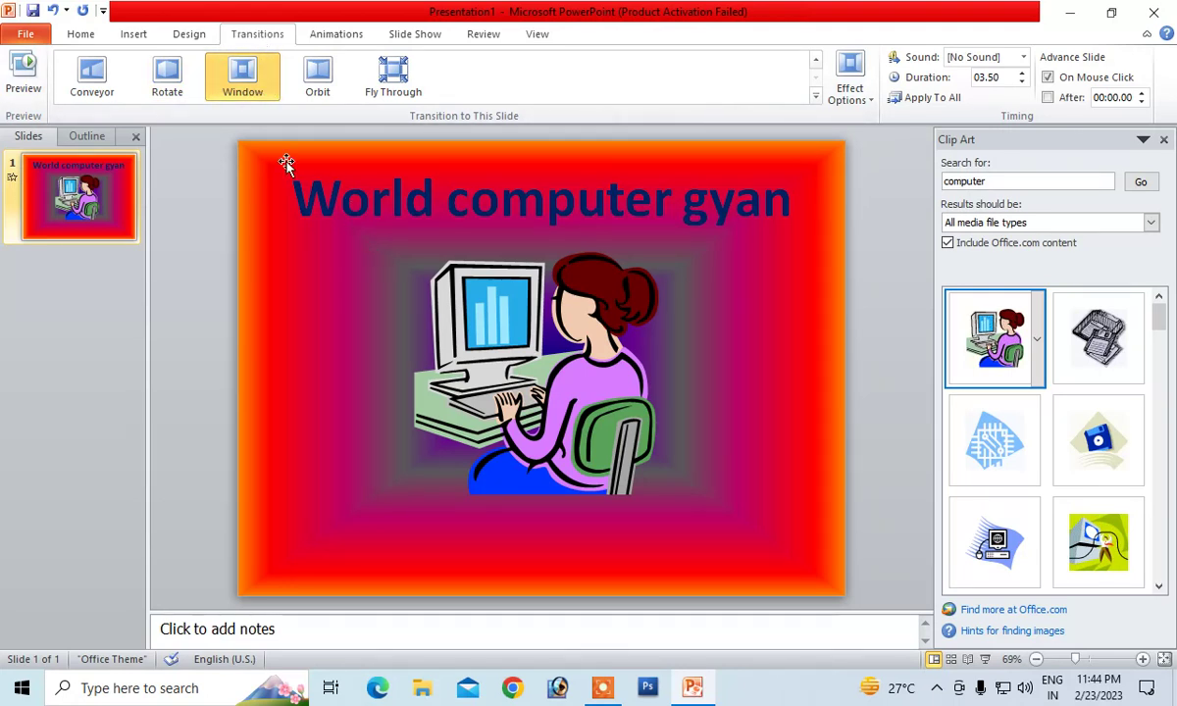
click(337, 35)
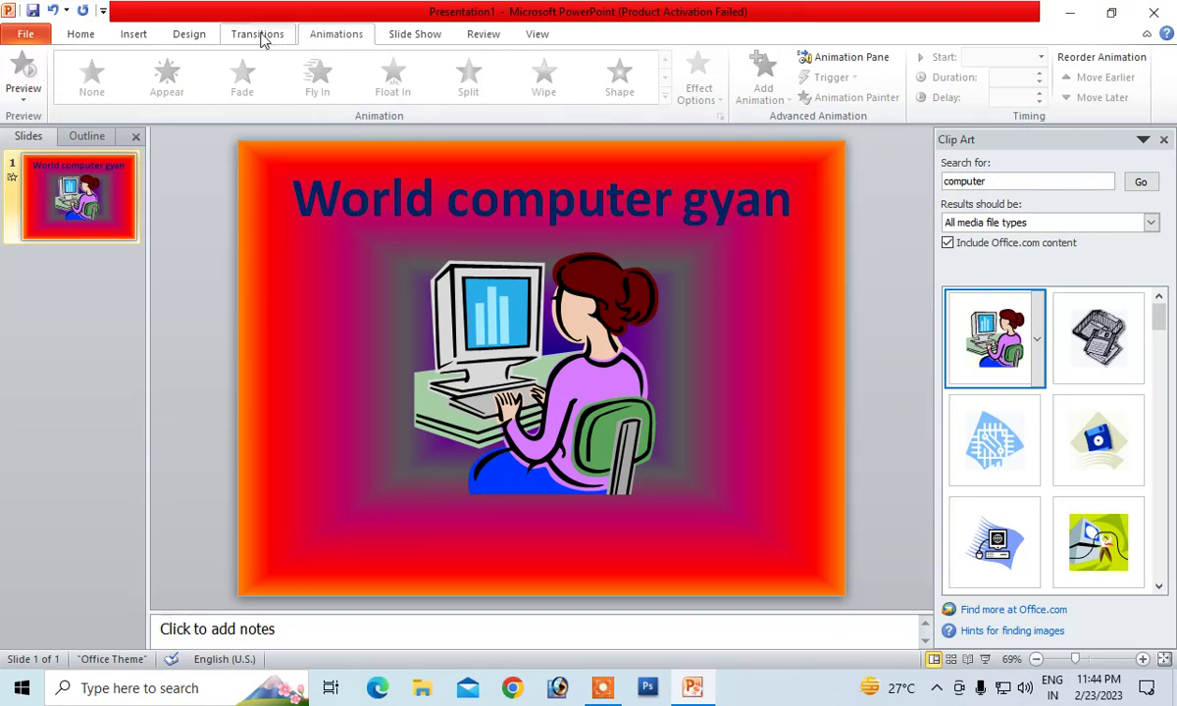
Step: Select the title and try Wheel, Swivel, Bounce, Grow & Turn, Random Bars and Pulse on it
click(484, 226)
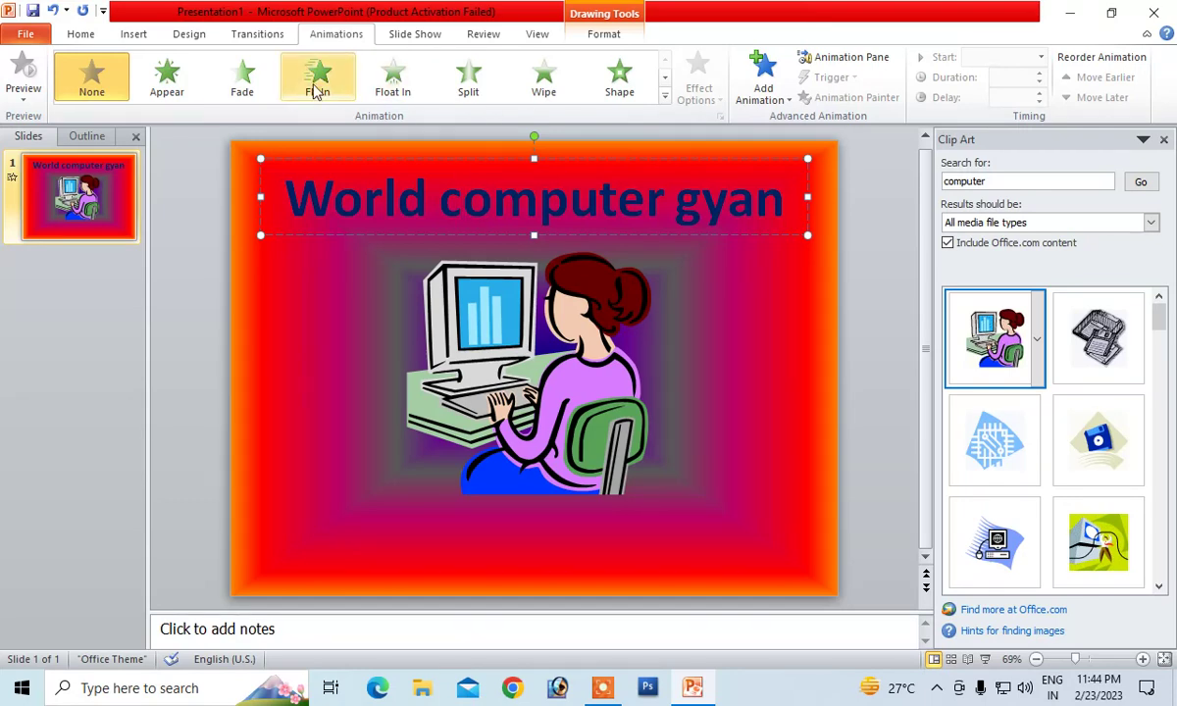
click(665, 99)
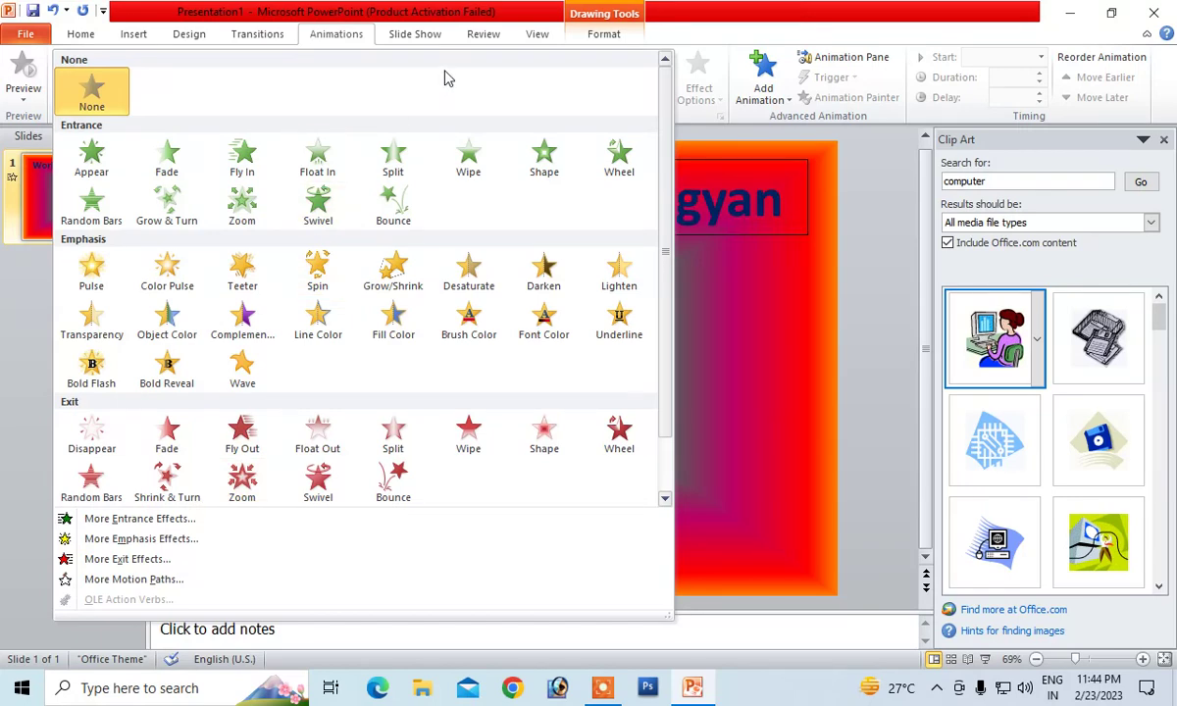
click(613, 179)
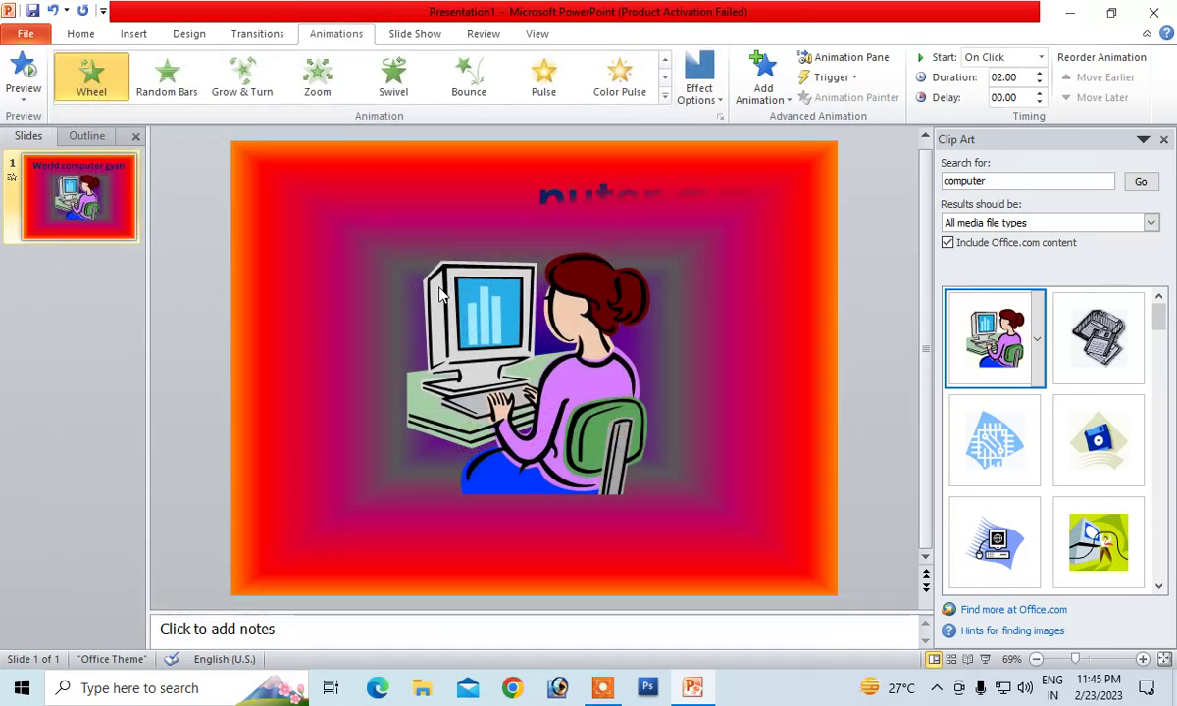
click(397, 79)
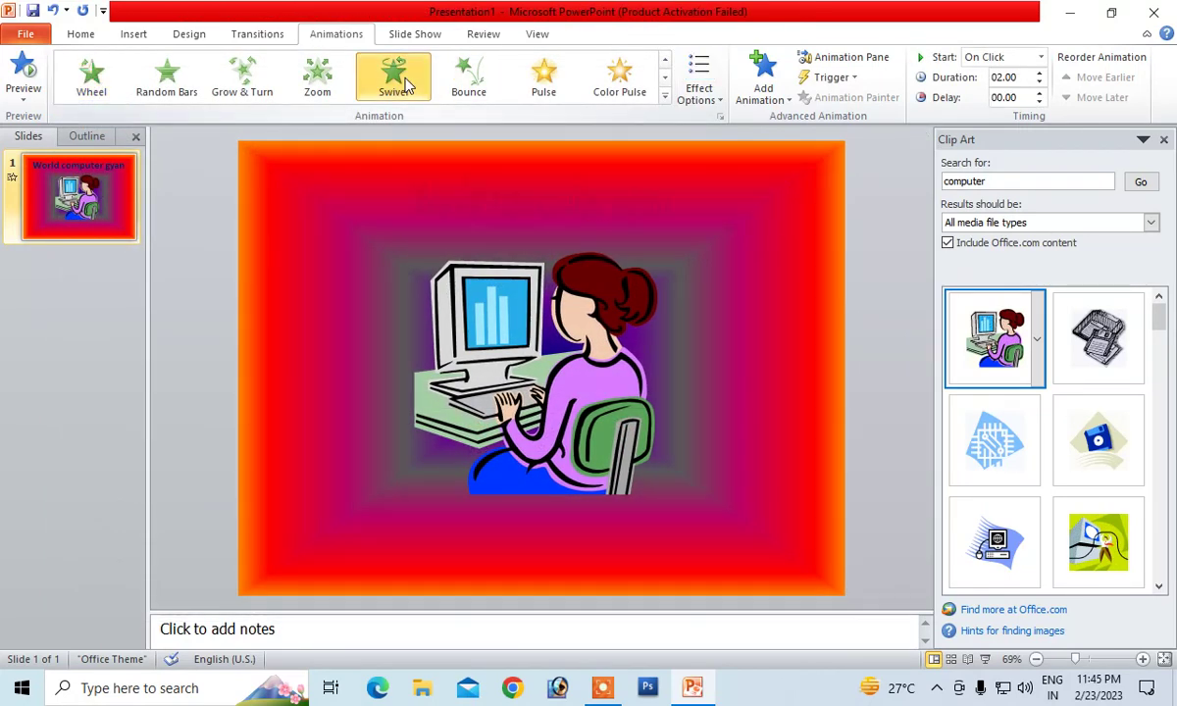
click(461, 90)
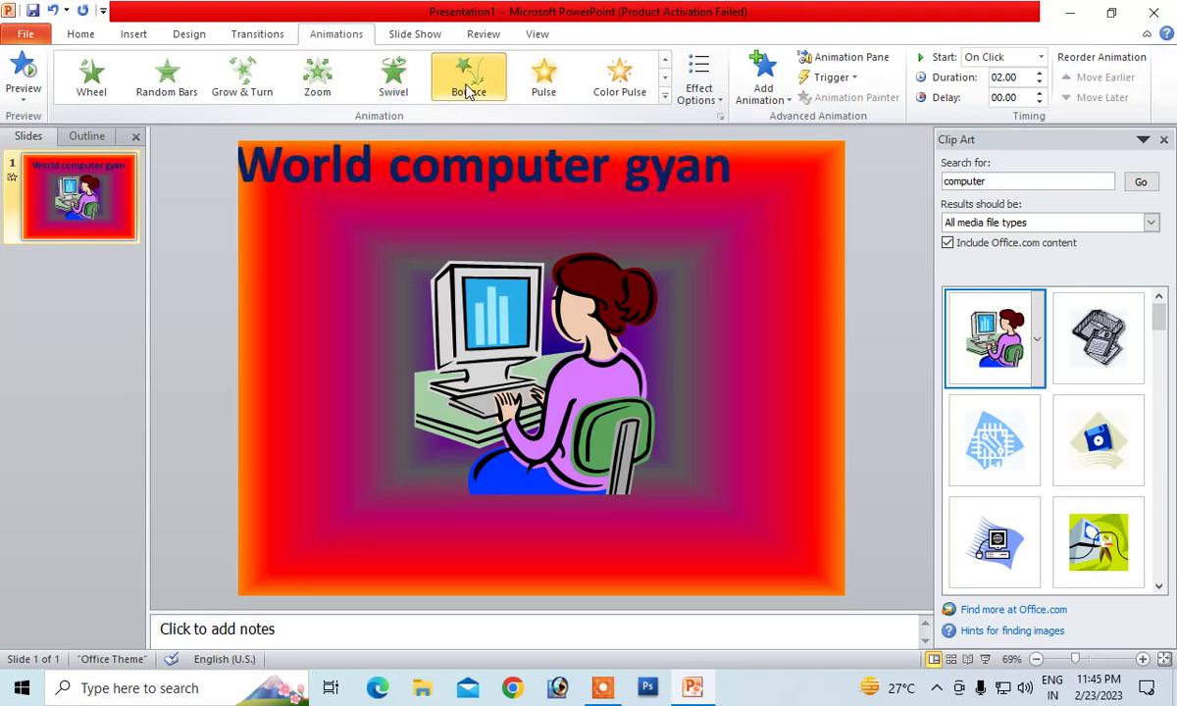
click(261, 91)
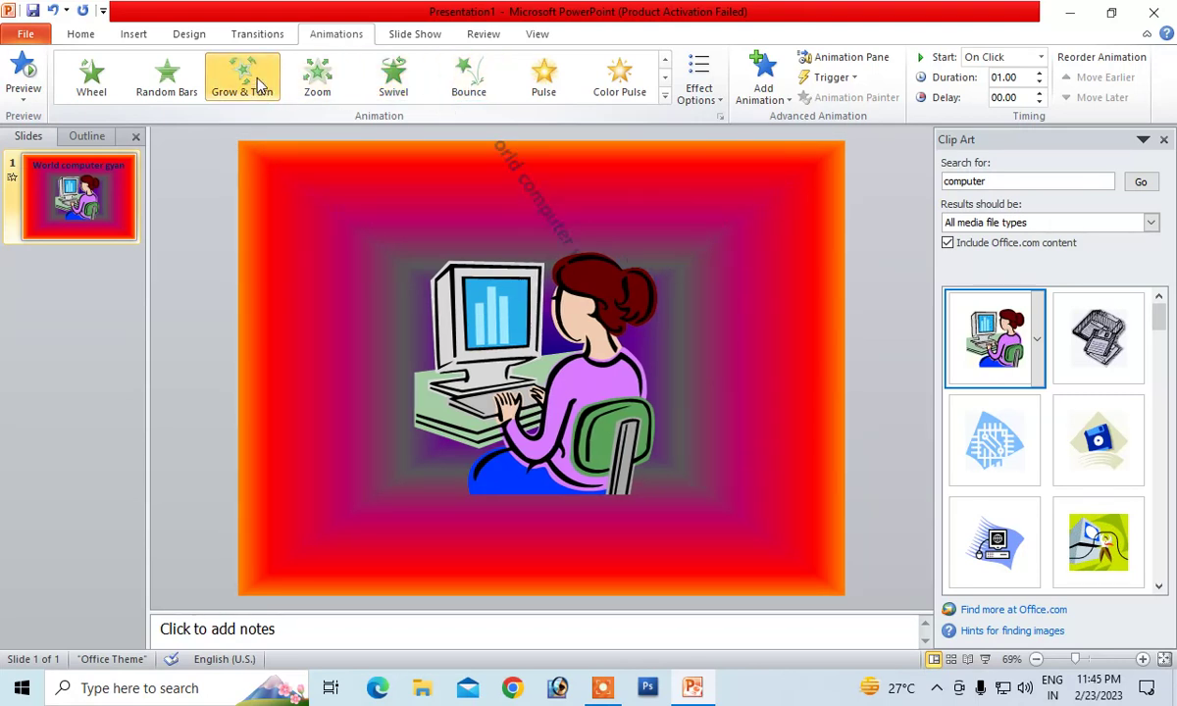
click(175, 98)
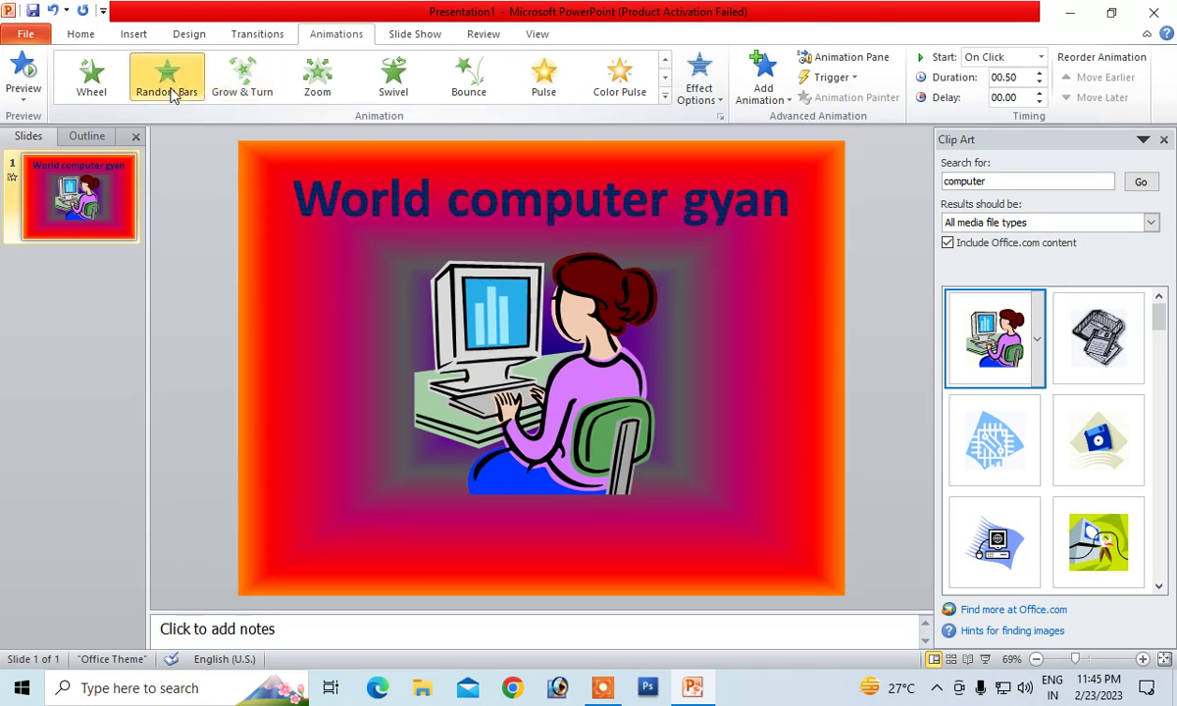
click(101, 98)
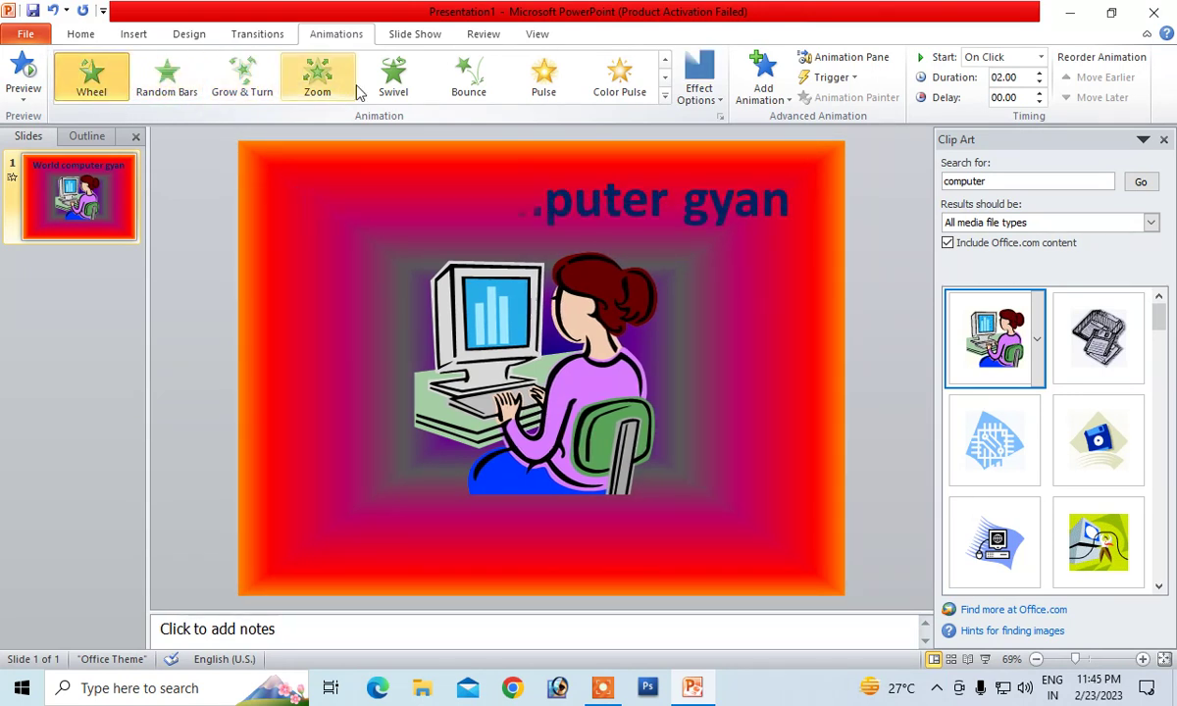
click(547, 88)
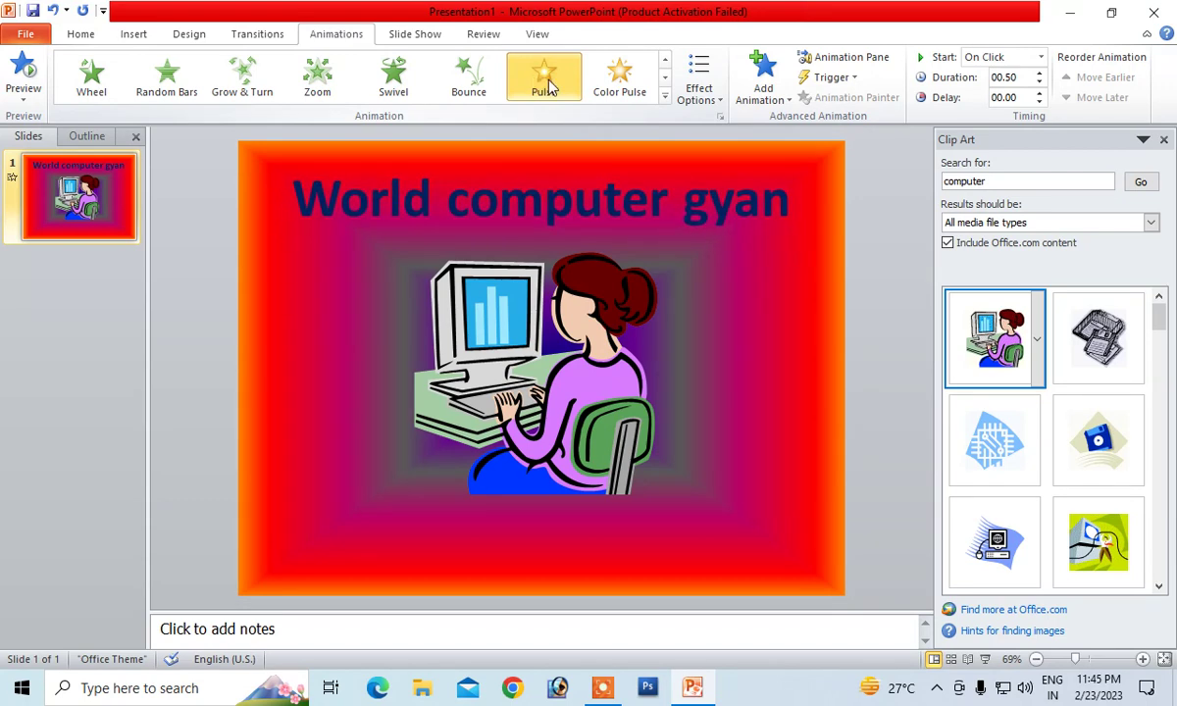
click(665, 98)
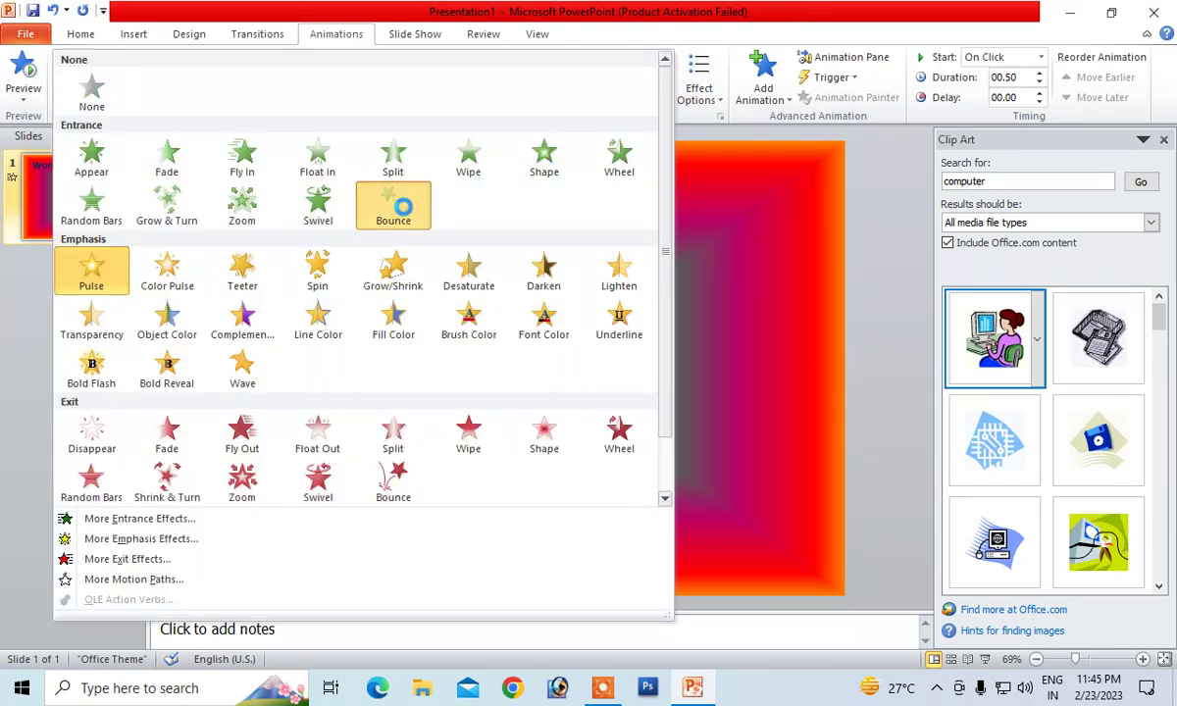
click(394, 273)
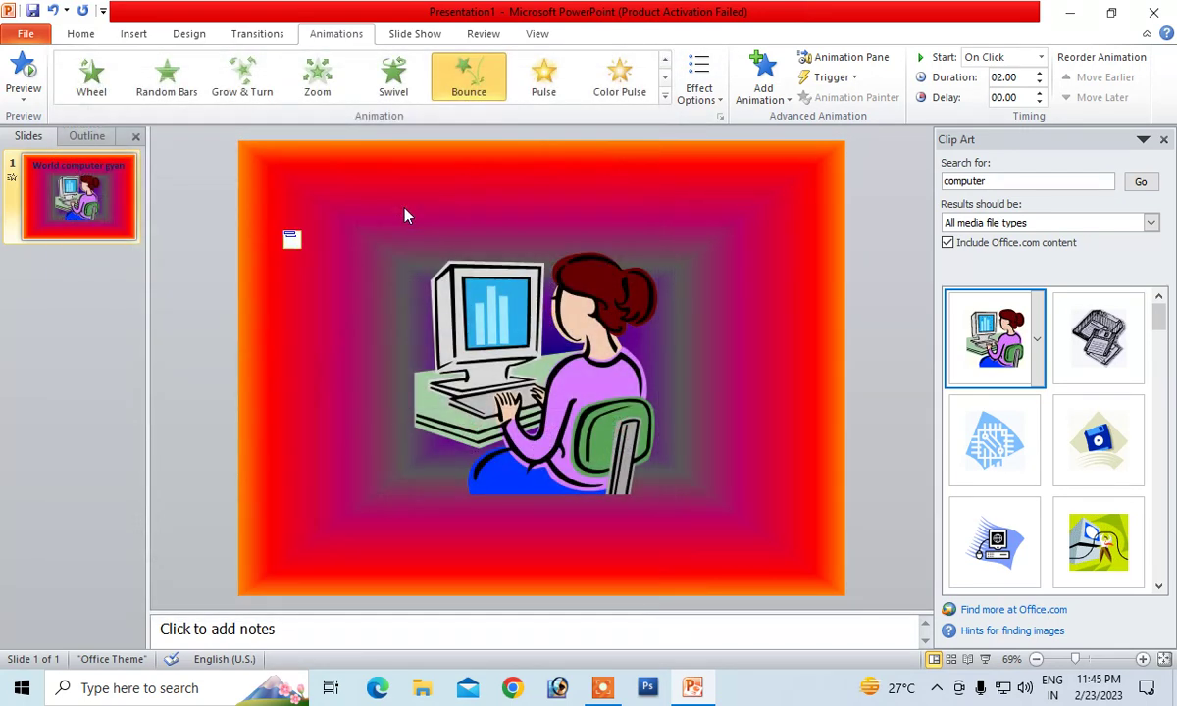
Step: Apply the Zoom exit to the title, settling on Object Center after trying Slide Center
click(665, 98)
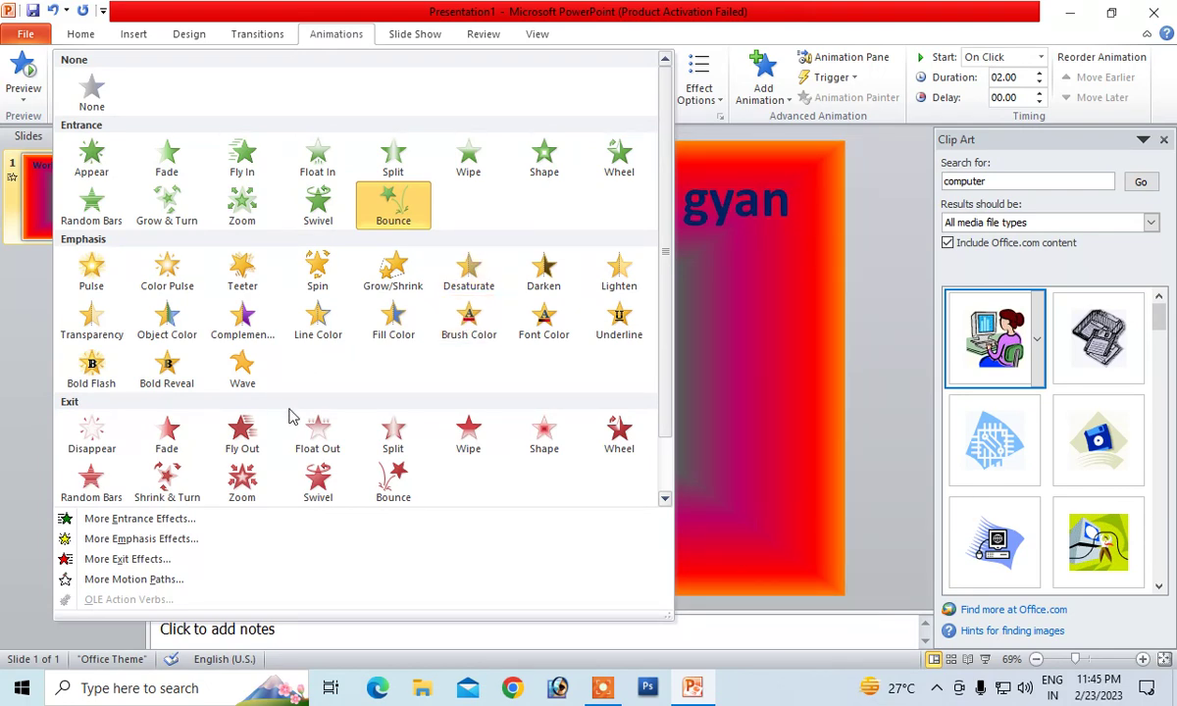
click(242, 483)
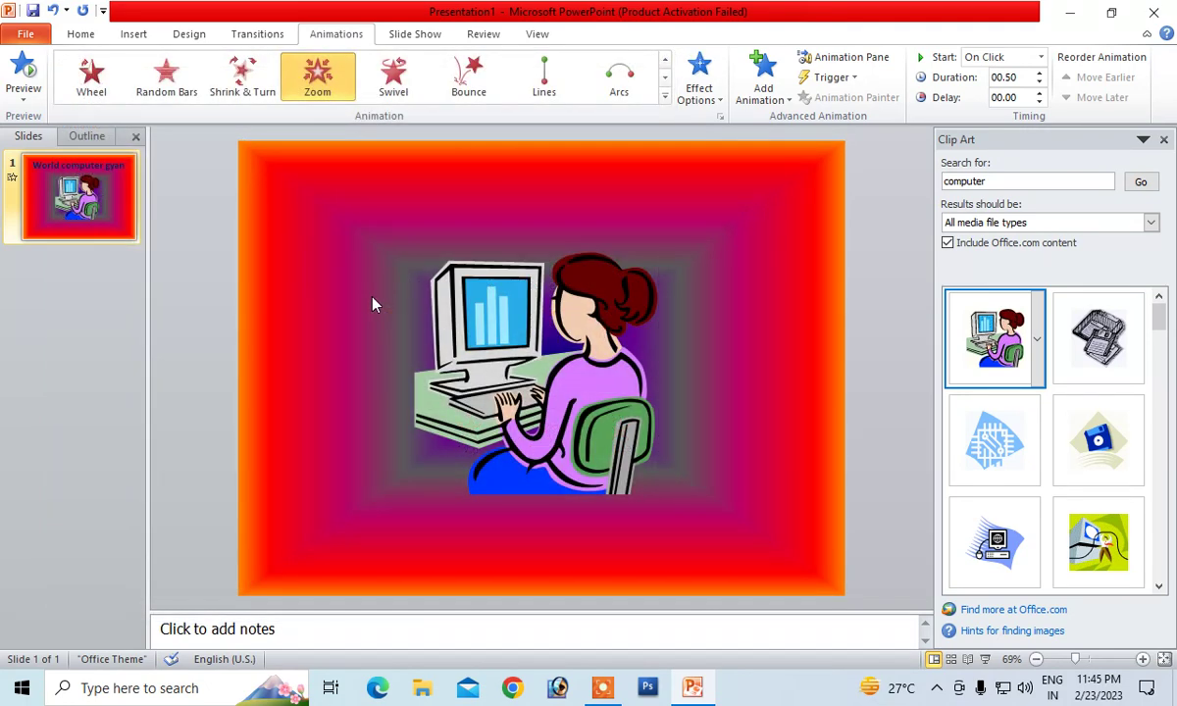
click(699, 79)
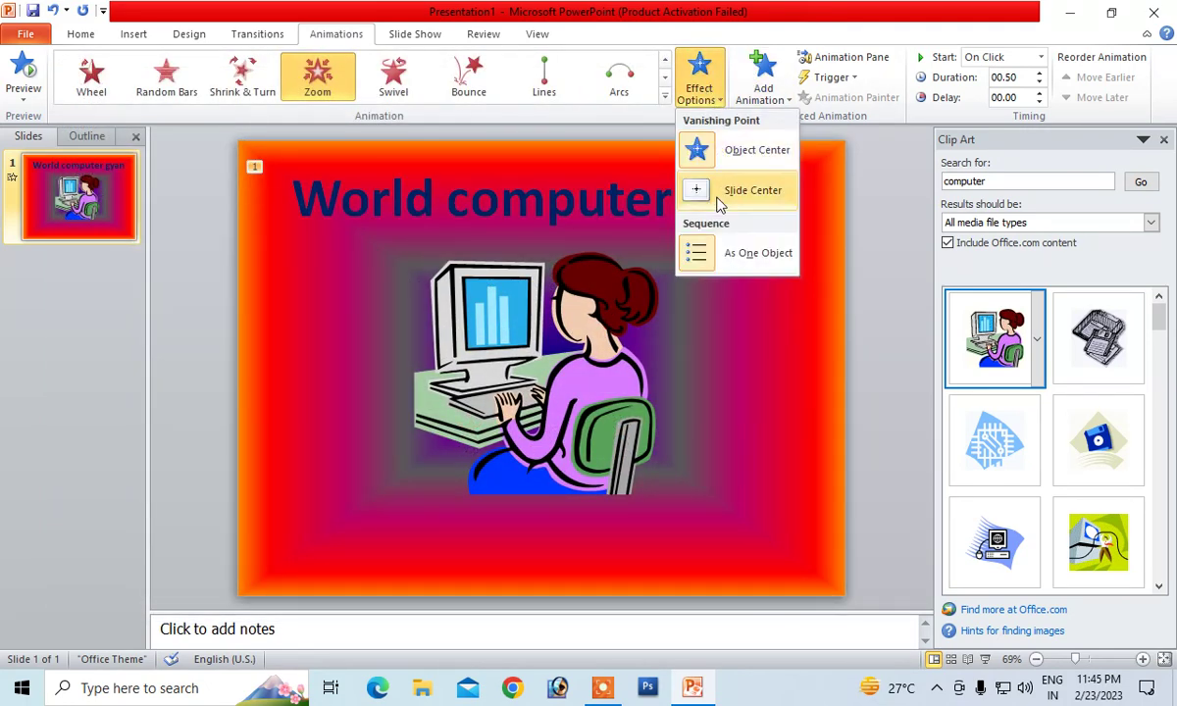
click(743, 157)
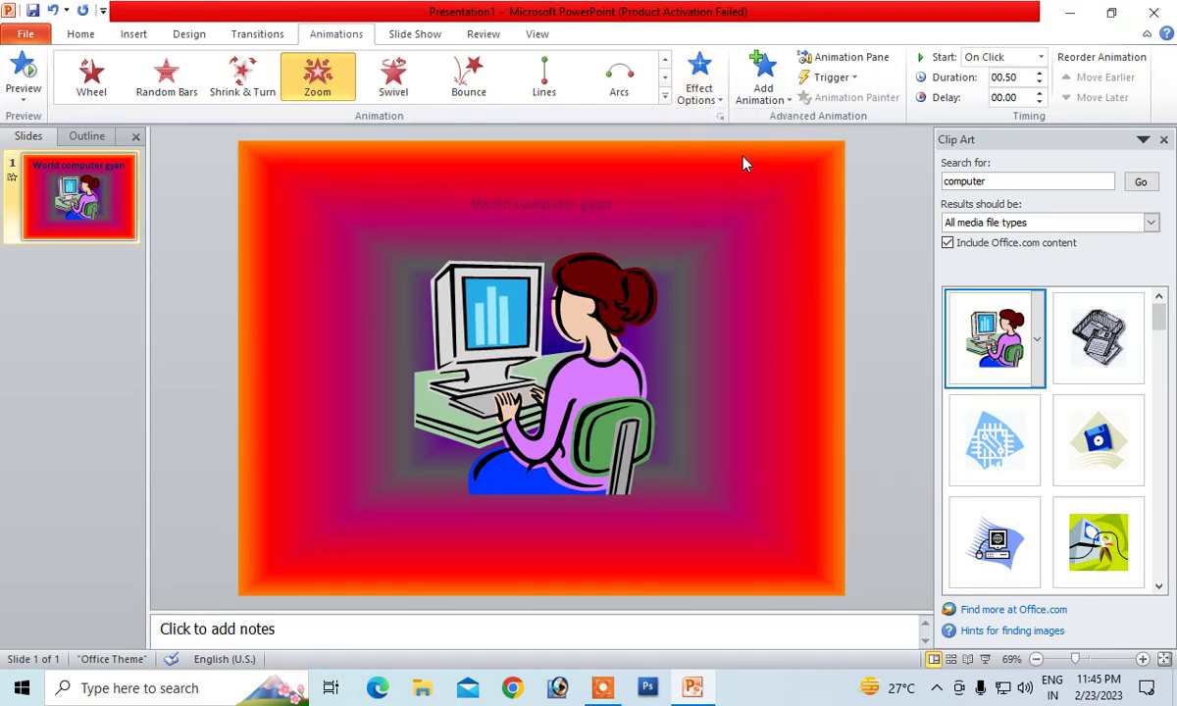
click(705, 61)
click(743, 202)
click(698, 90)
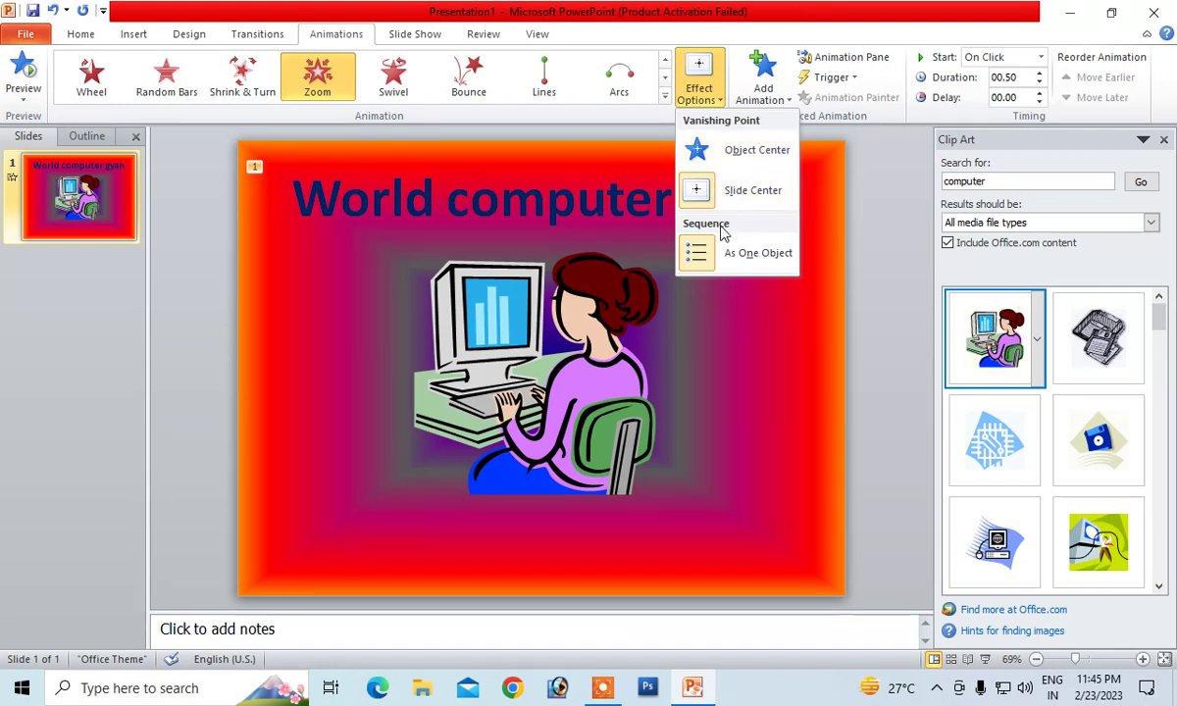
click(734, 252)
click(698, 84)
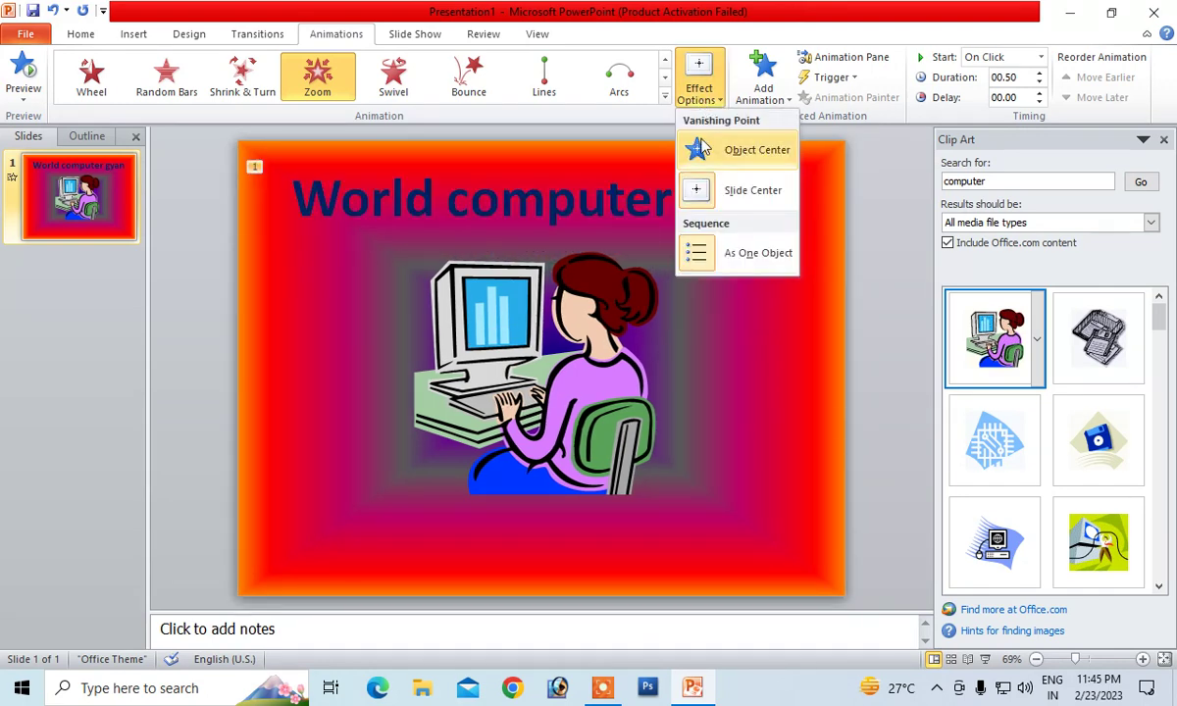
click(724, 152)
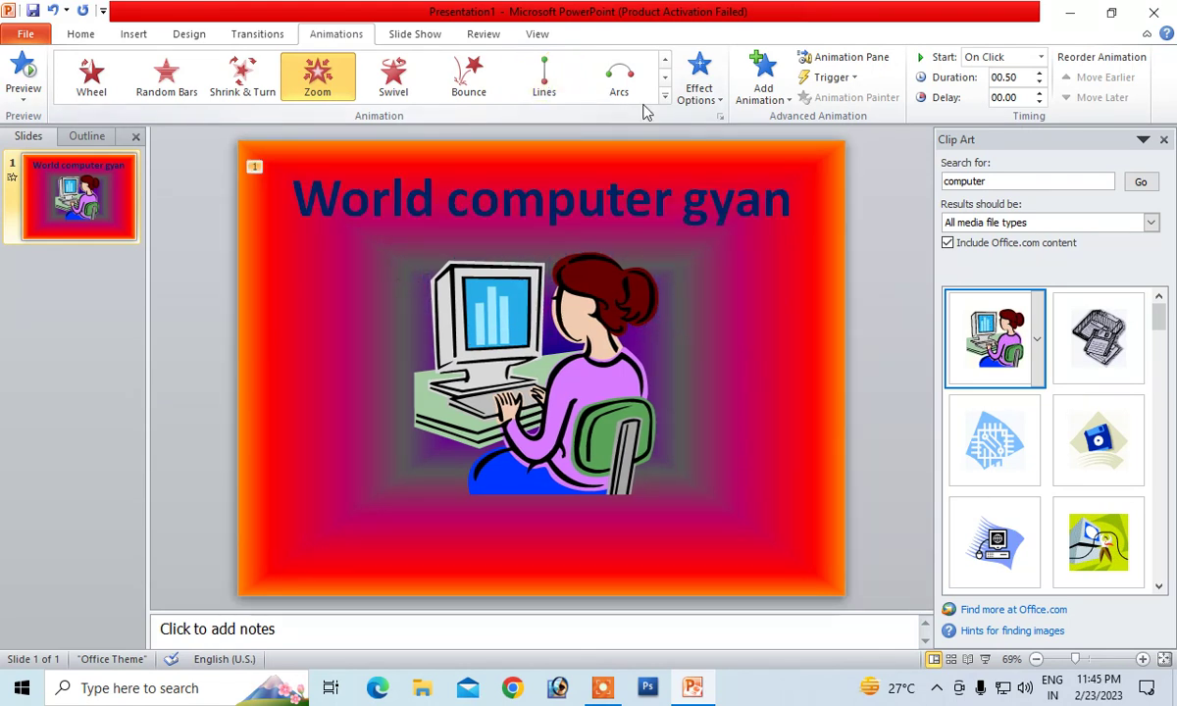
Step: Try a Shape entrance on the picture, then raise the title animation's duration to 01.50
click(516, 341)
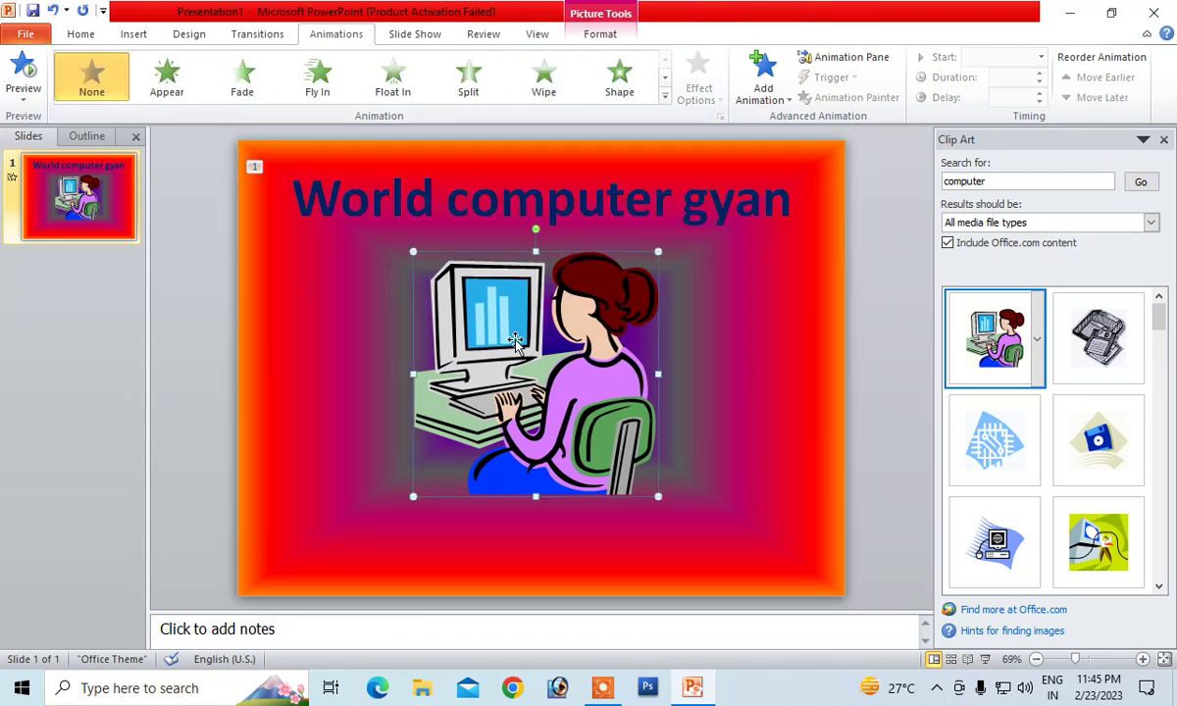
click(624, 79)
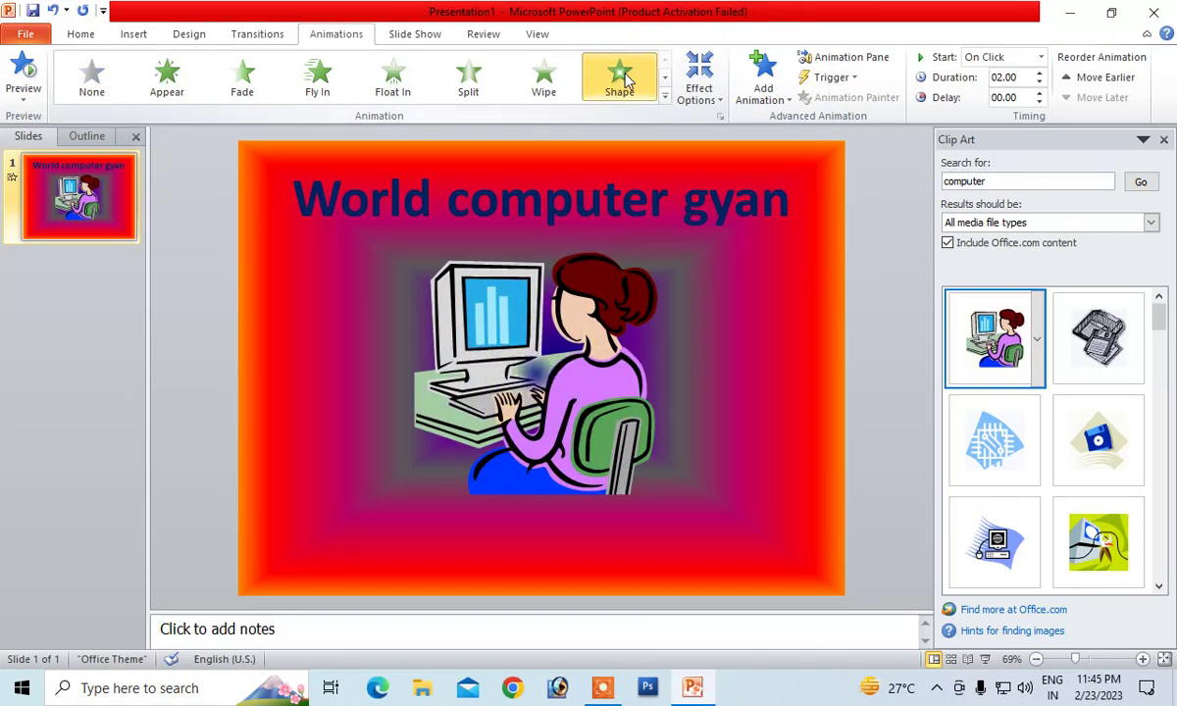
click(534, 196)
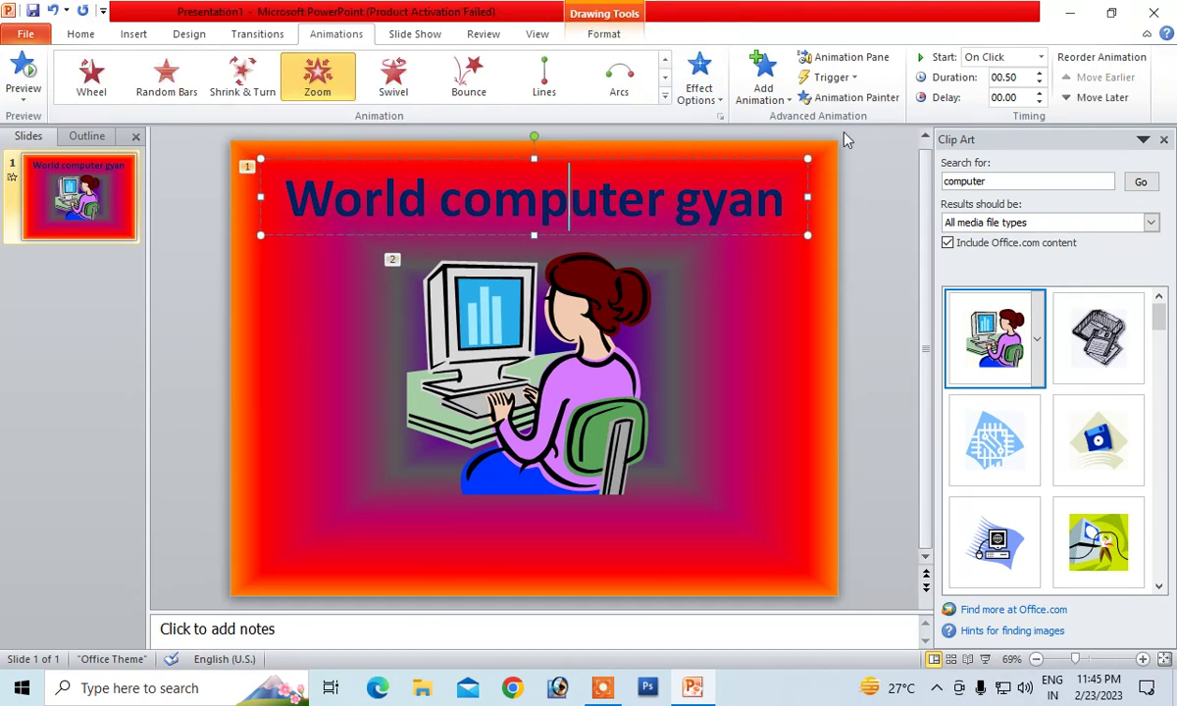
click(1040, 76)
click(1040, 77)
click(1040, 77)
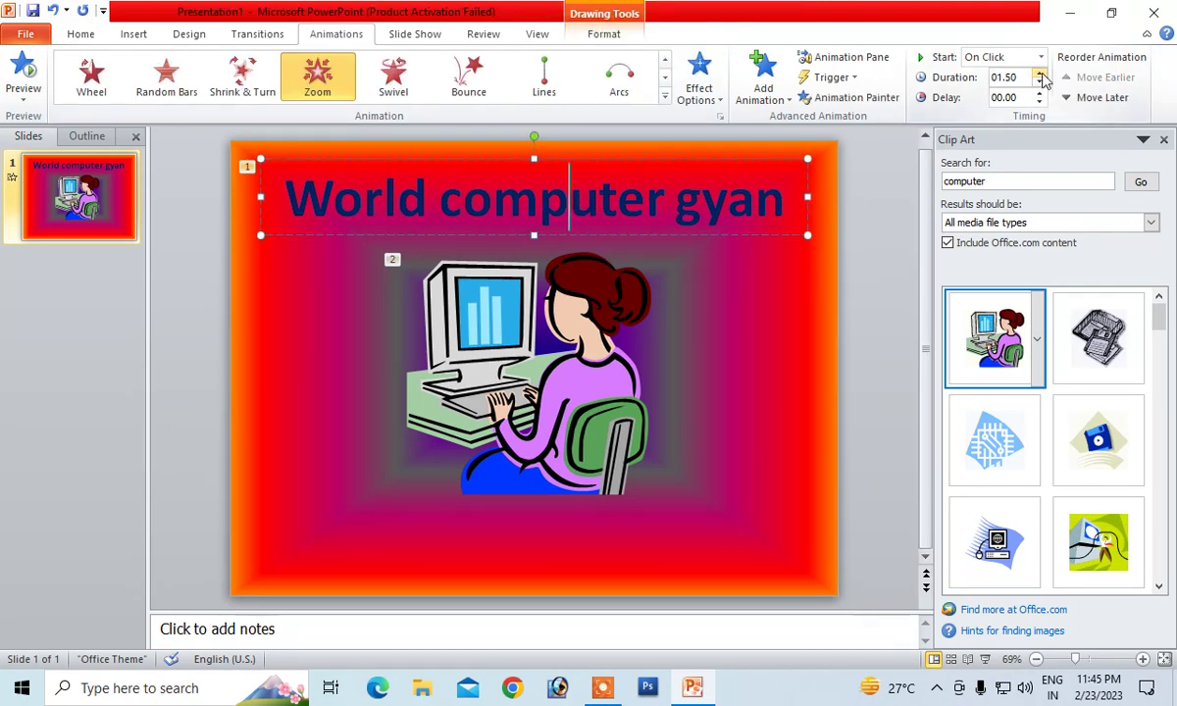
click(1040, 77)
Step: Give the clip-art picture a Zoom entrance at Object Center lasting 02.50
click(620, 343)
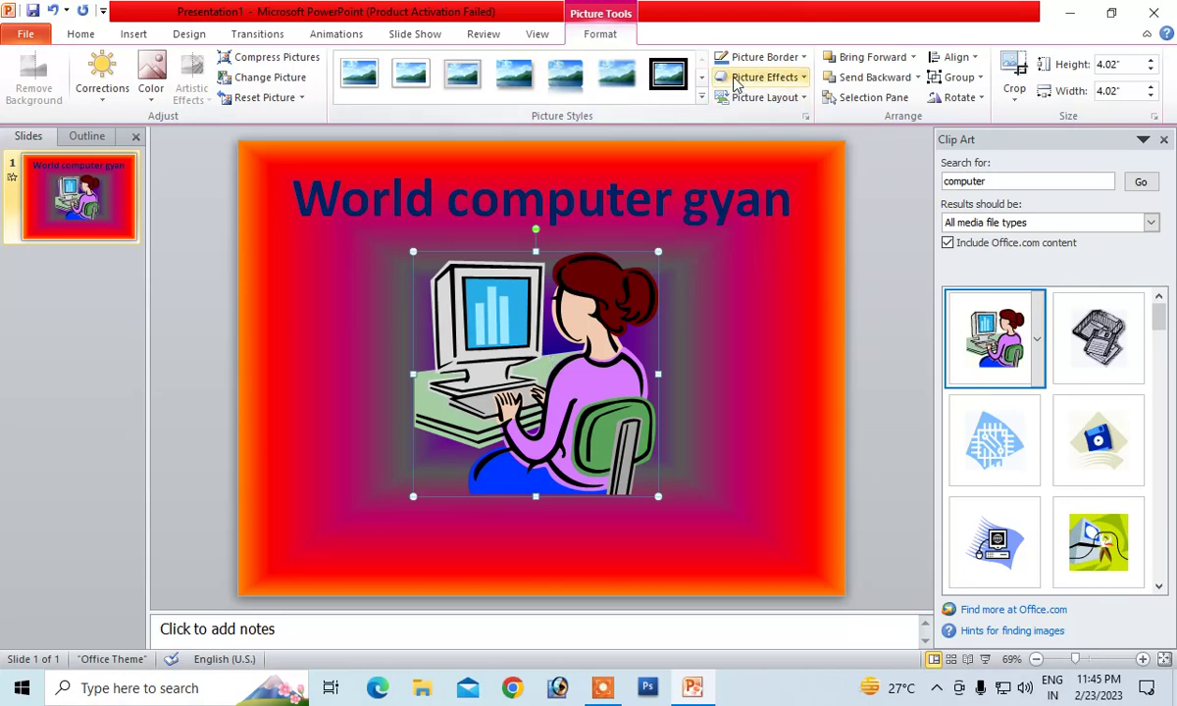
click(327, 37)
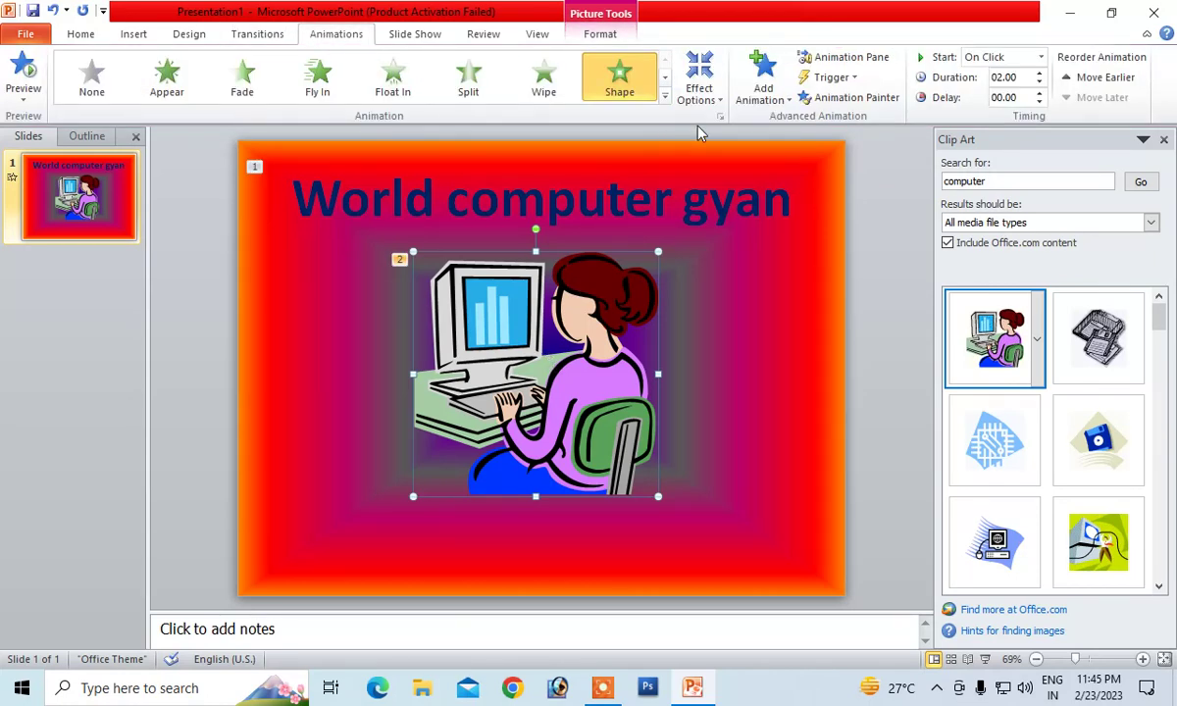
click(665, 96)
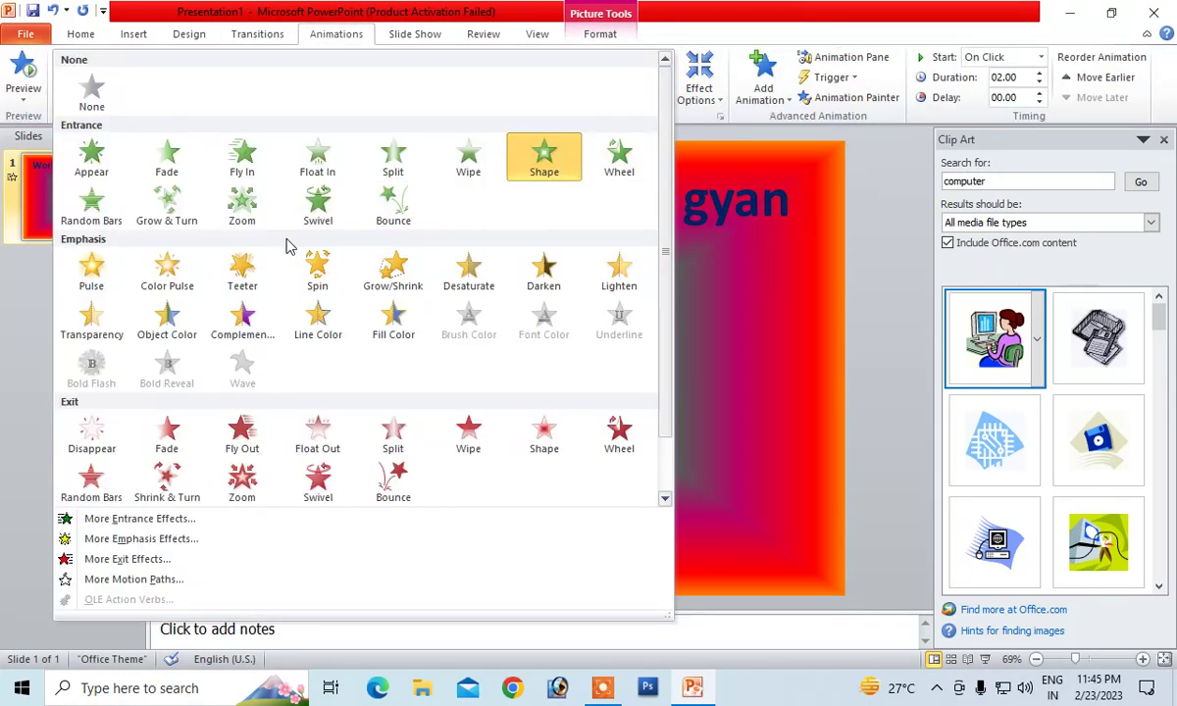
click(242, 209)
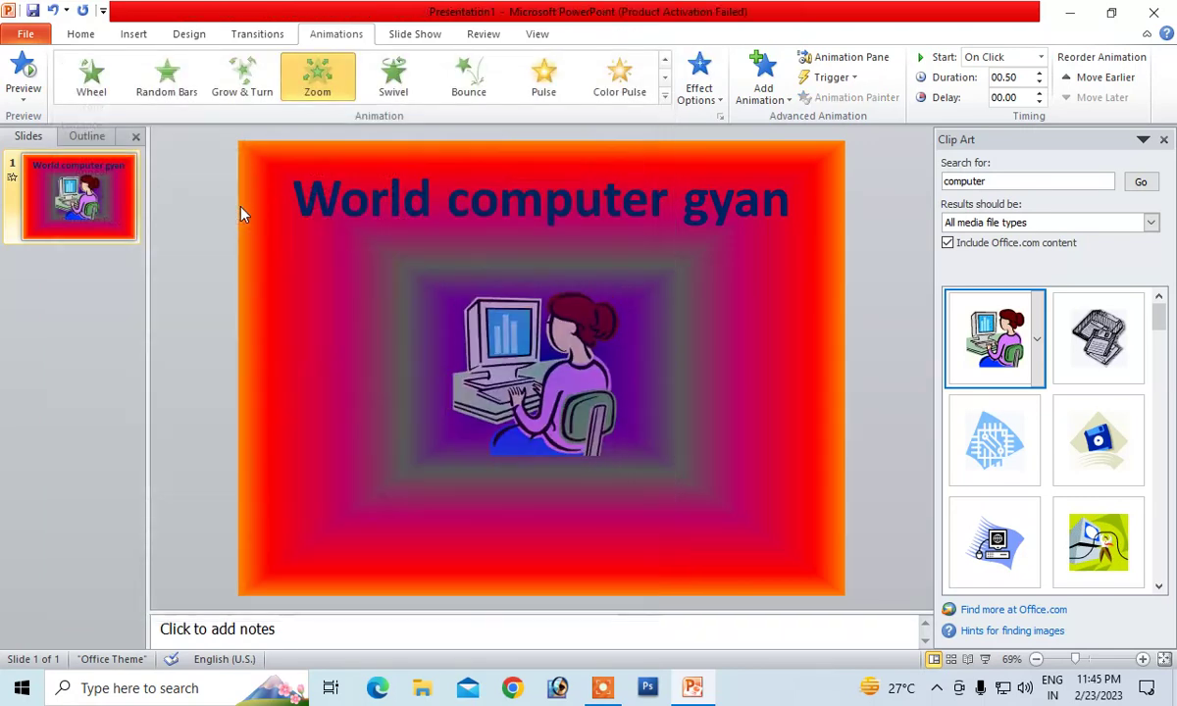
click(699, 78)
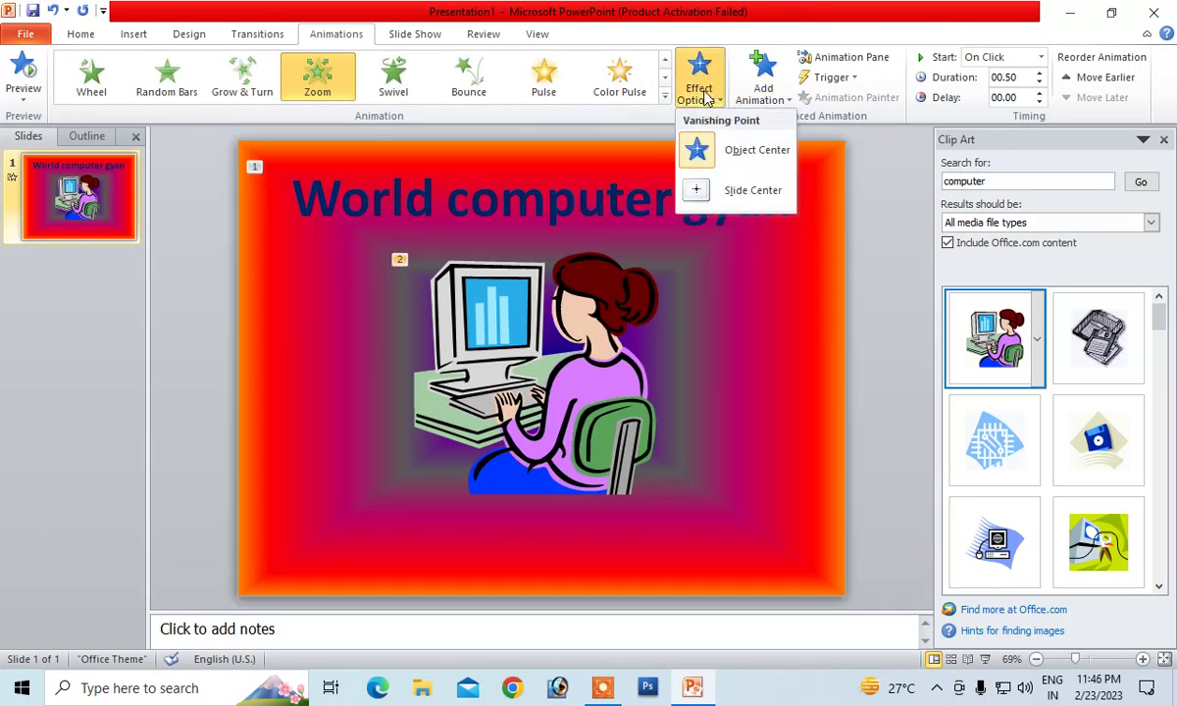
click(755, 153)
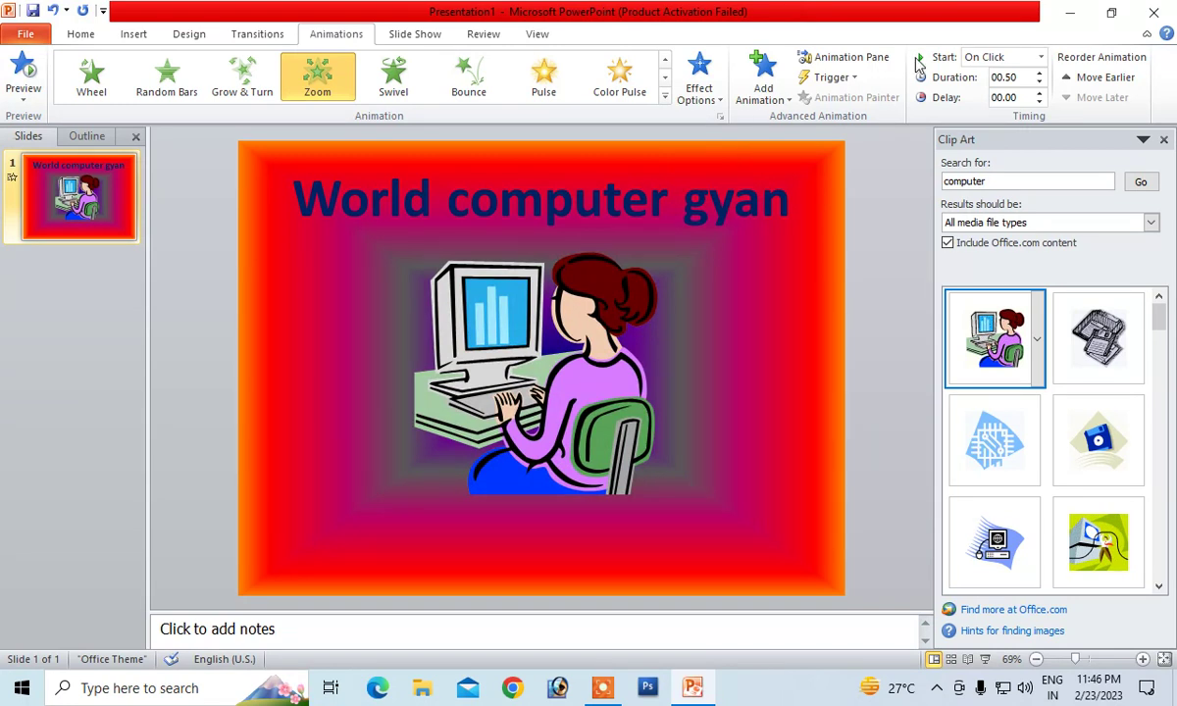
click(1041, 72)
click(1041, 73)
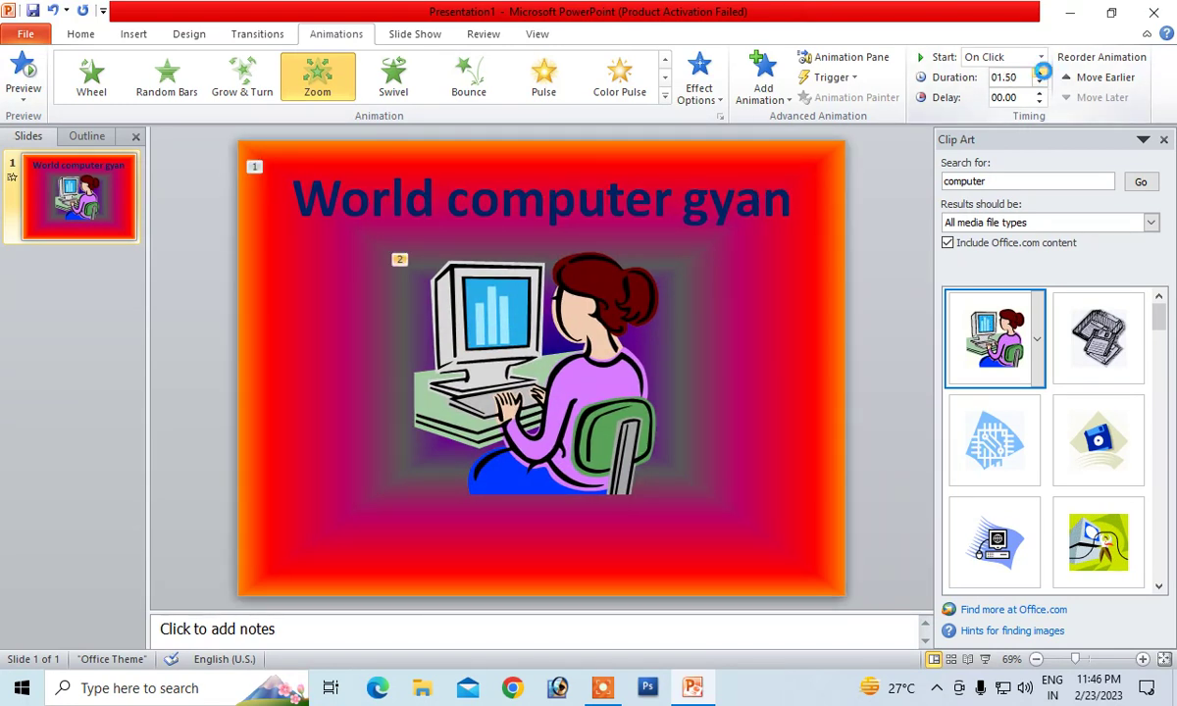
click(1041, 72)
click(1041, 72)
click(1041, 72)
click(1041, 72)
Step: Close the Clip Art pane, open the Animation Pane and play the title and picture animations
click(1164, 140)
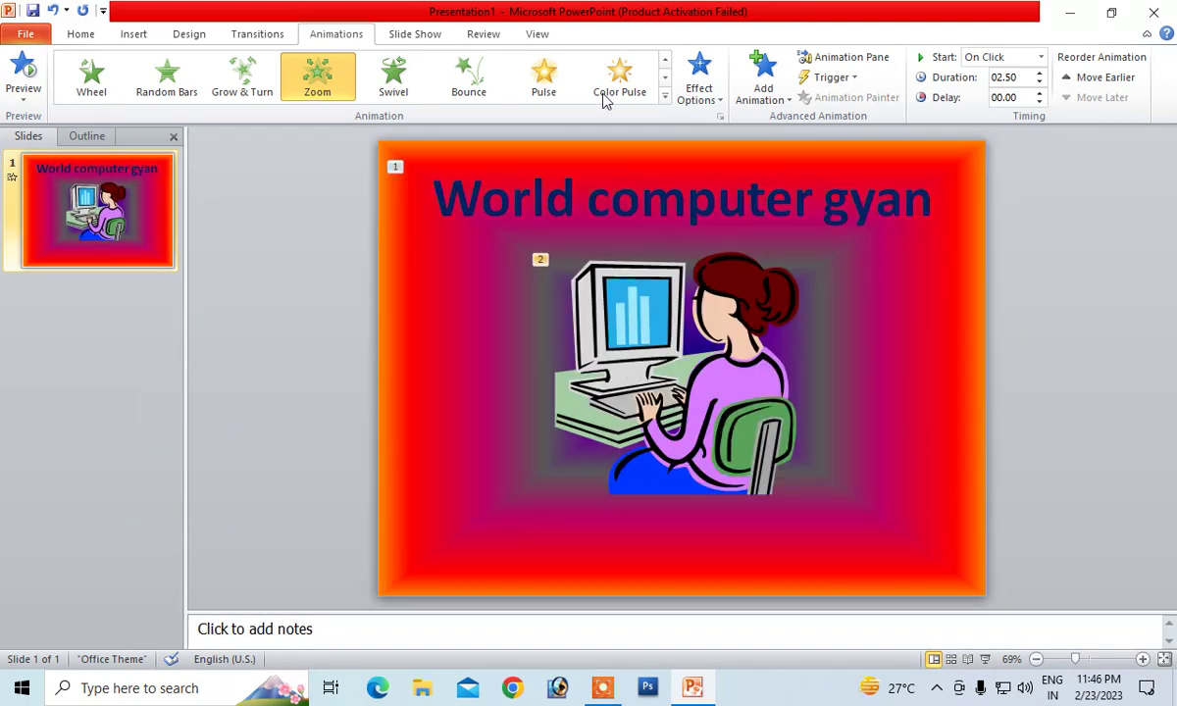
click(860, 63)
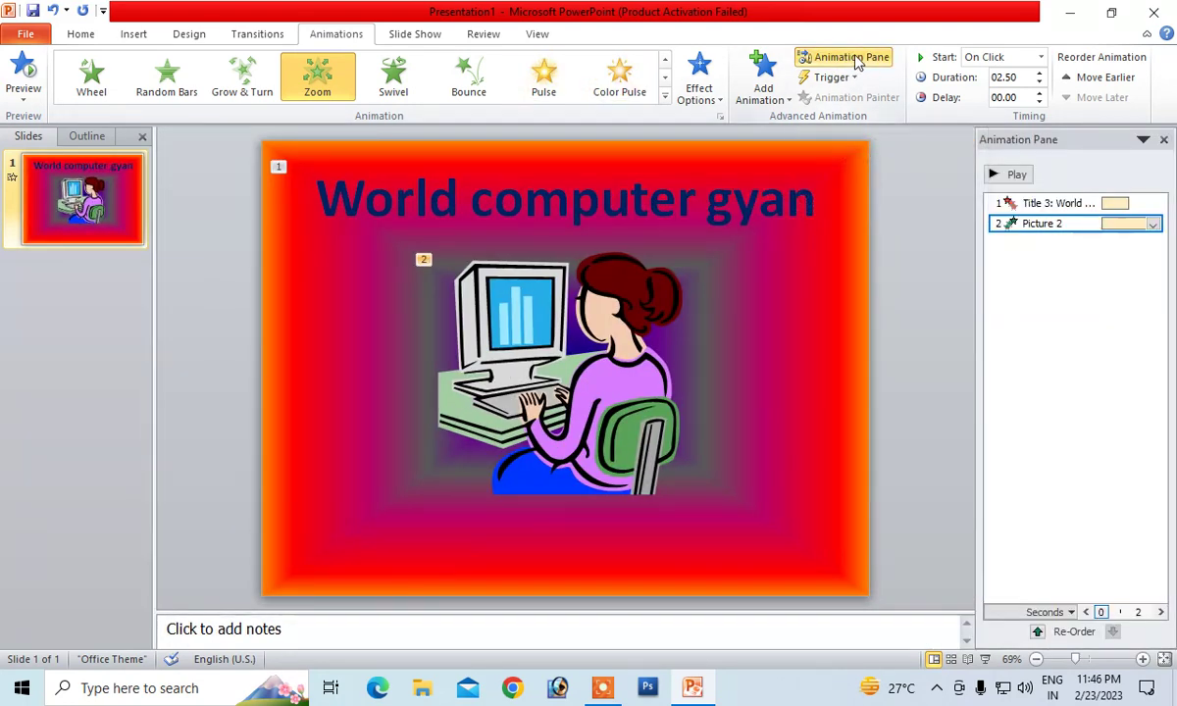
click(998, 184)
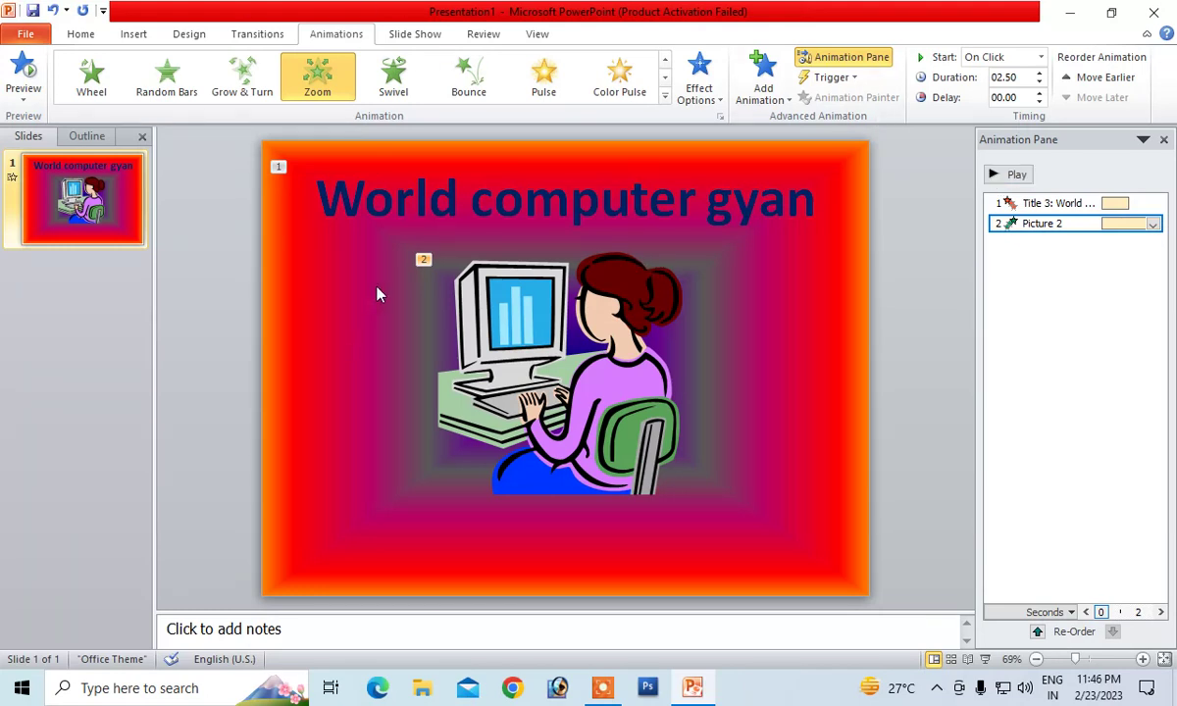
click(413, 34)
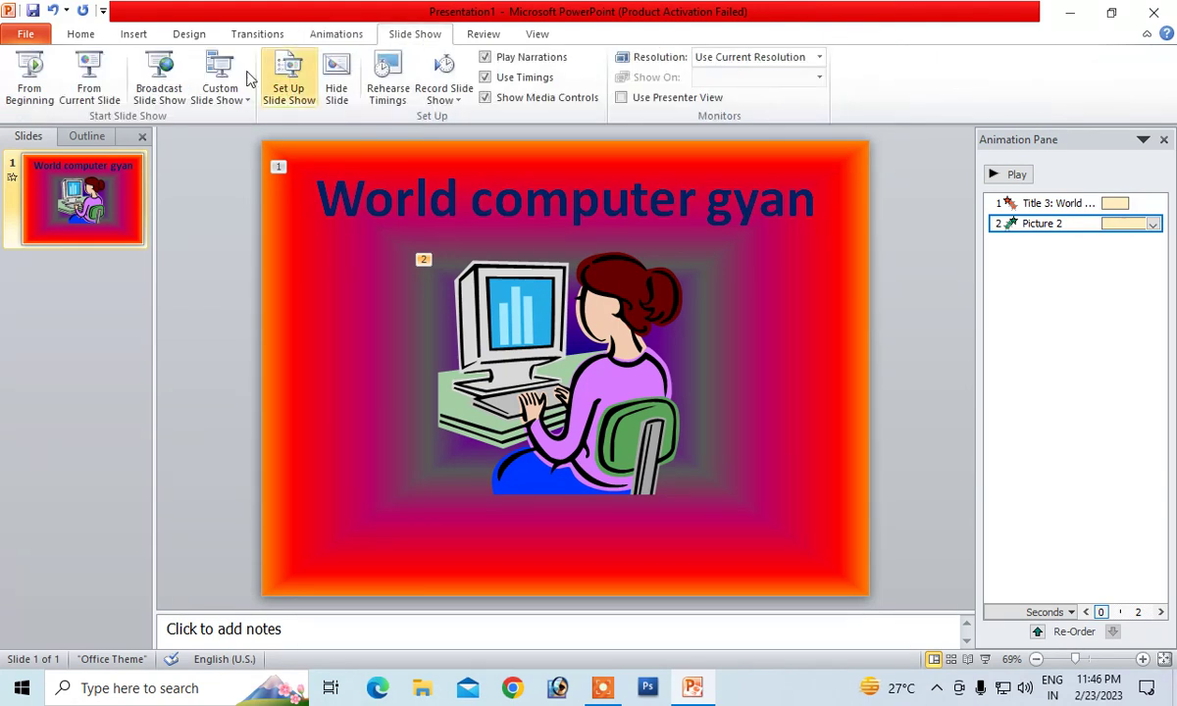
click(34, 90)
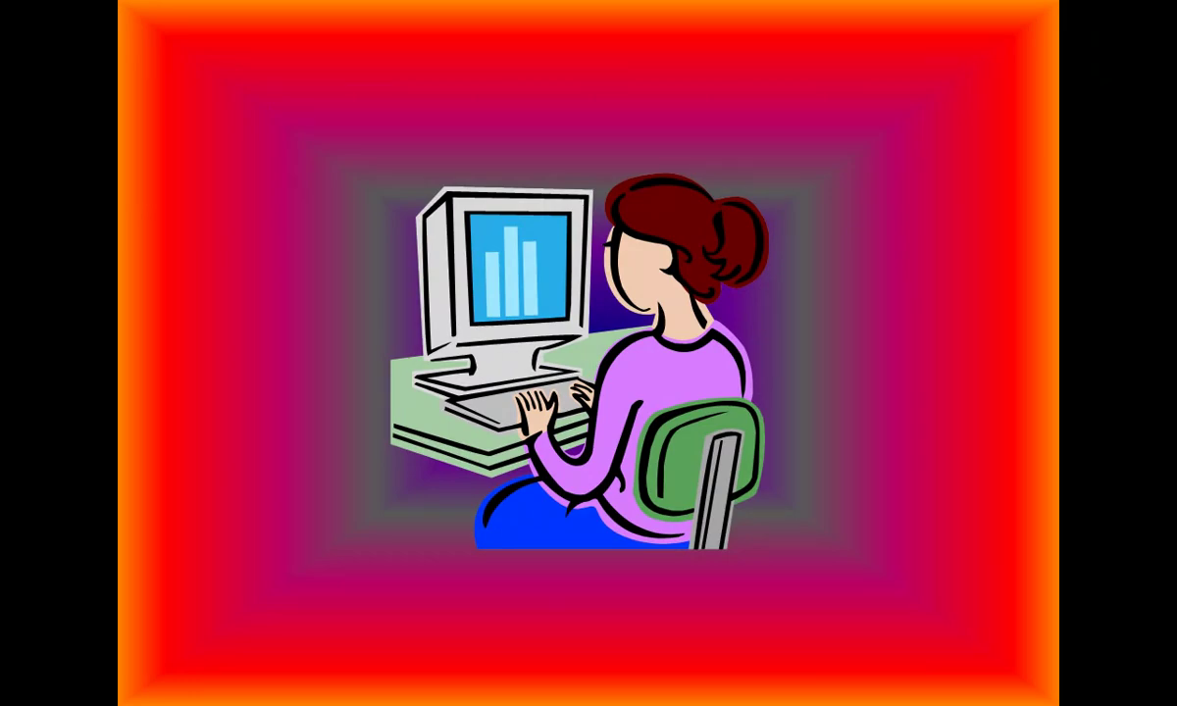
key(Escape)
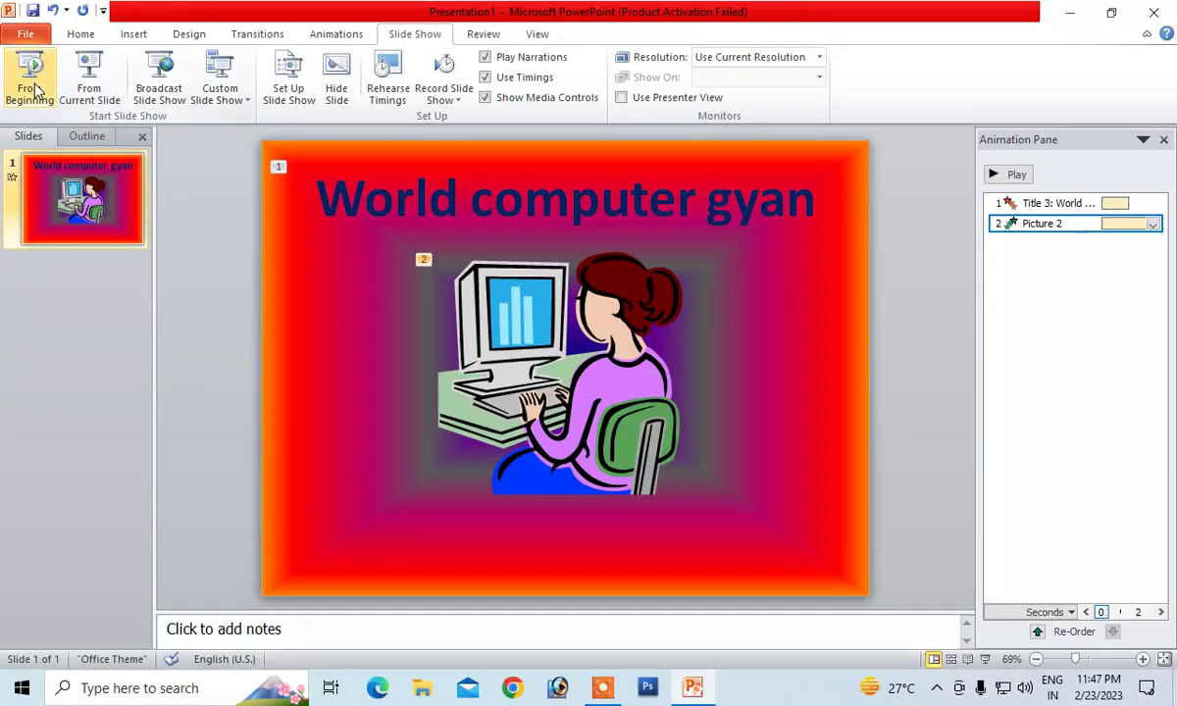